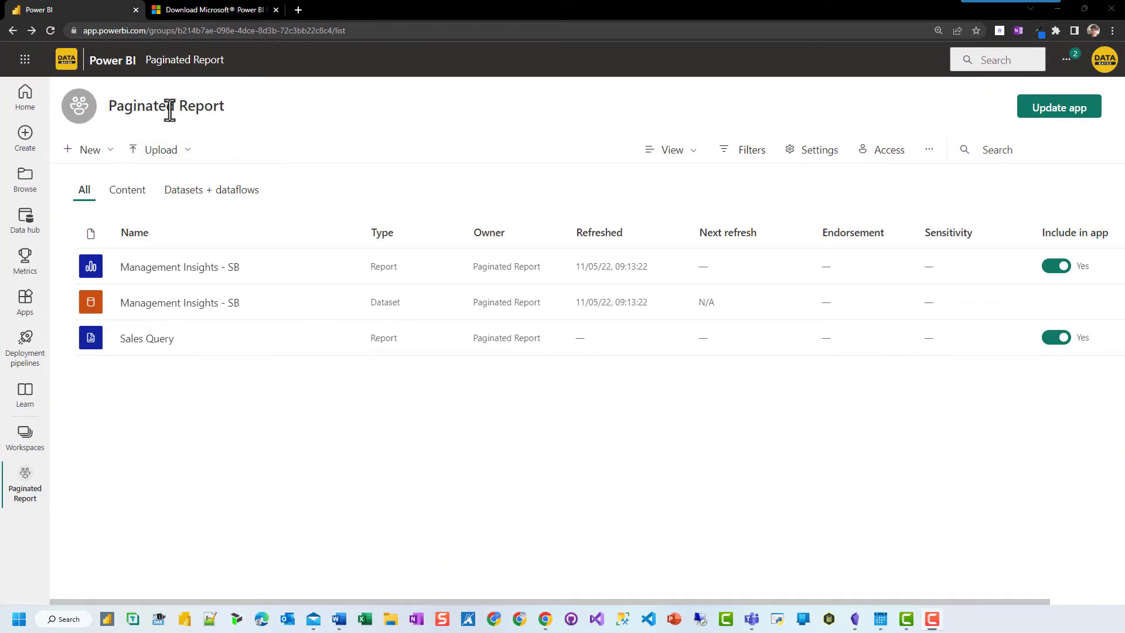
Open the Management Insights - SB report to review it, and return to the Paginated Report workspace
click(157, 268)
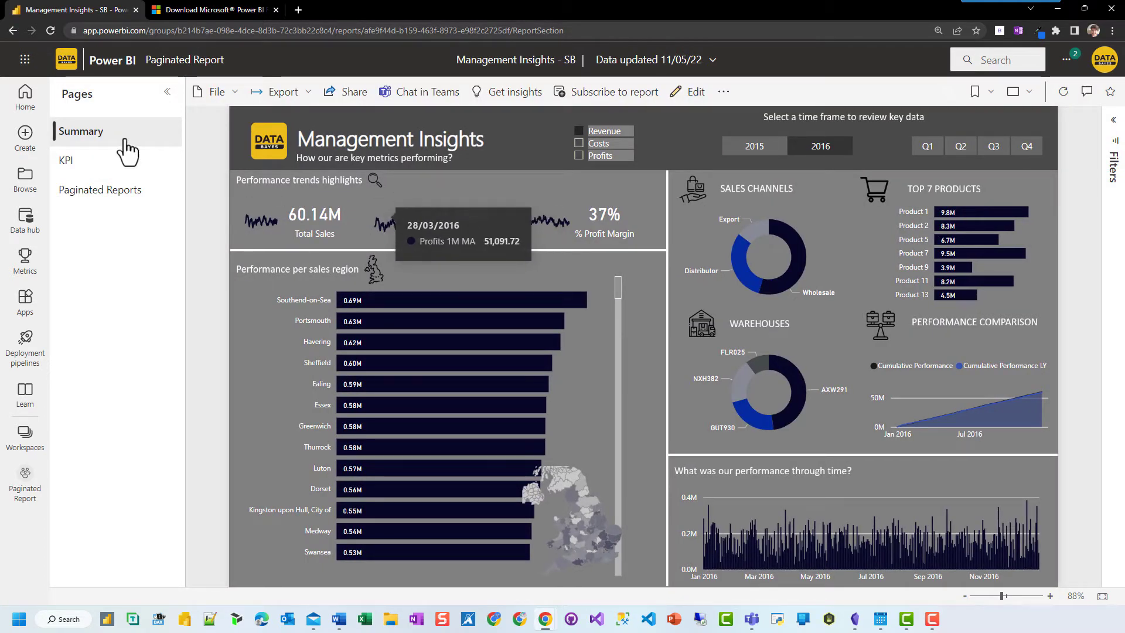
click(25, 489)
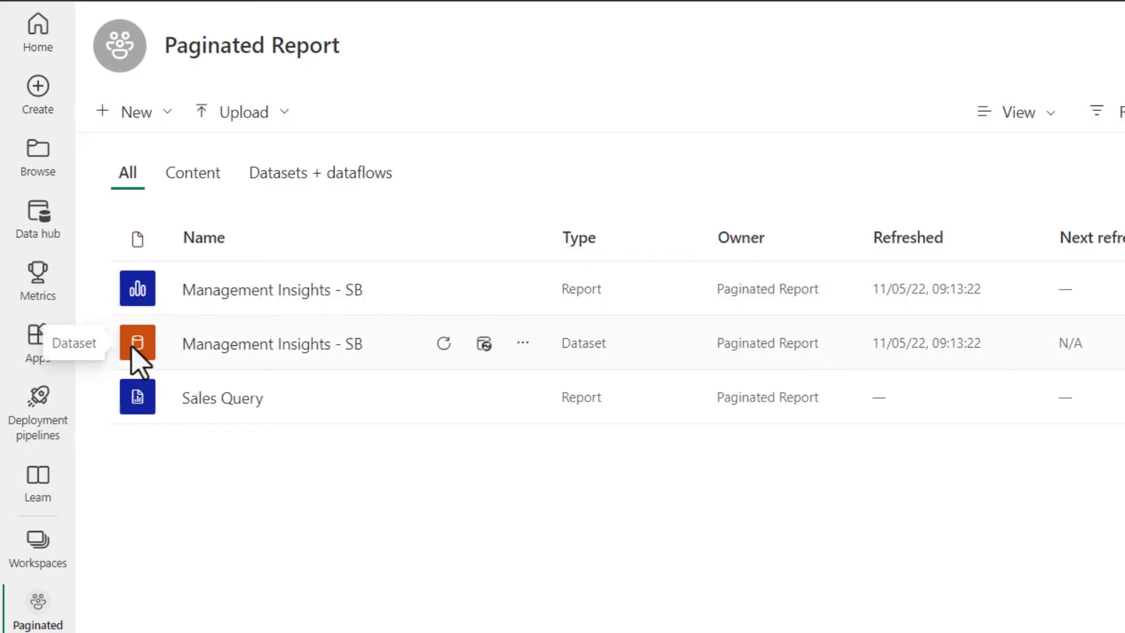
Create a paginated report from the Management Insights - SB dataset and expand its build options
click(523, 346)
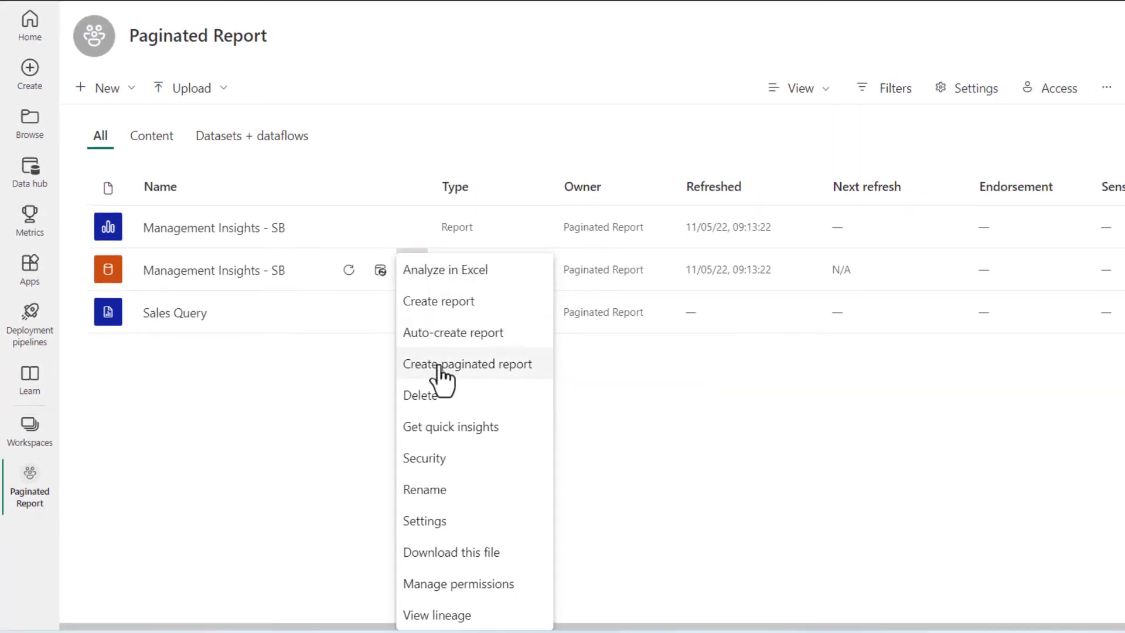
click(441, 371)
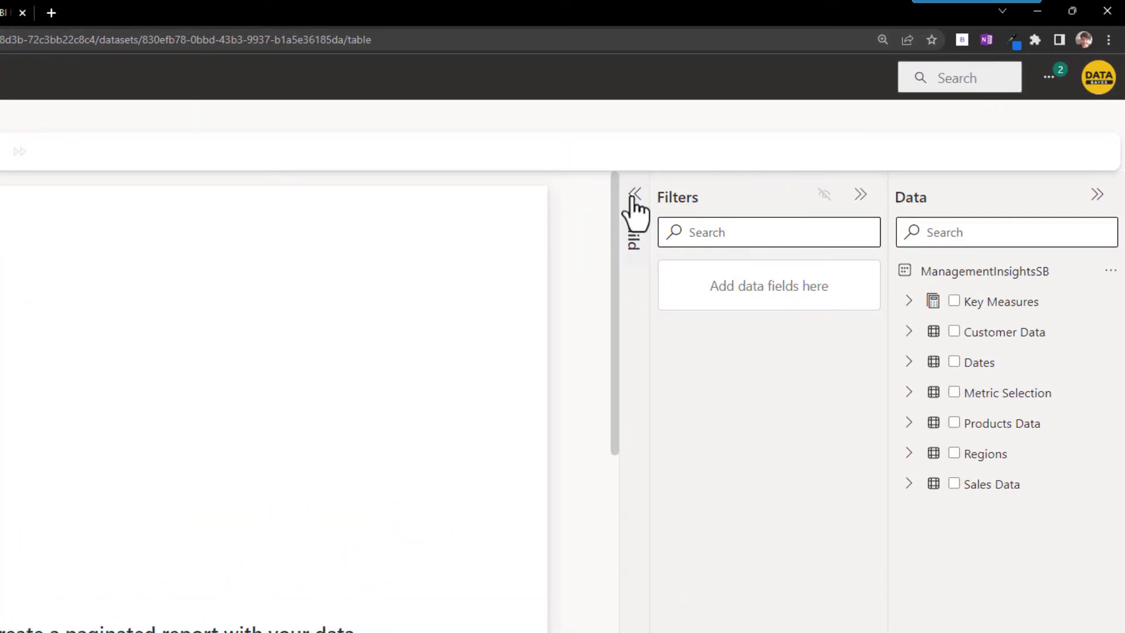
click(635, 200)
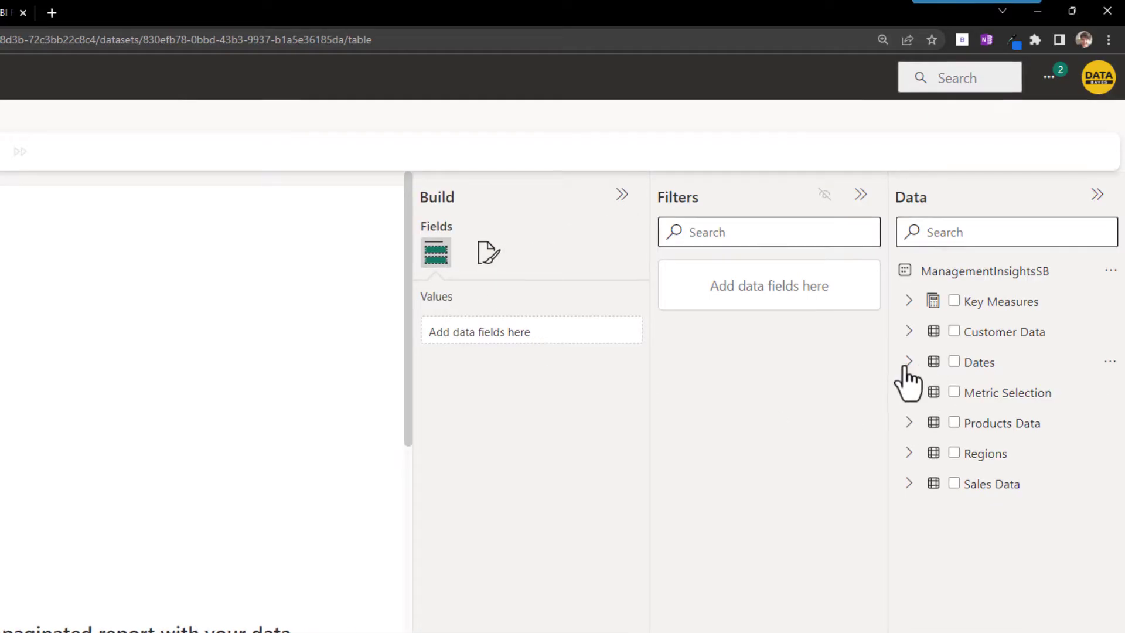
Add the Year field from the Dates table to the paginated report
click(908, 363)
scroll(1000, 381, down, 4)
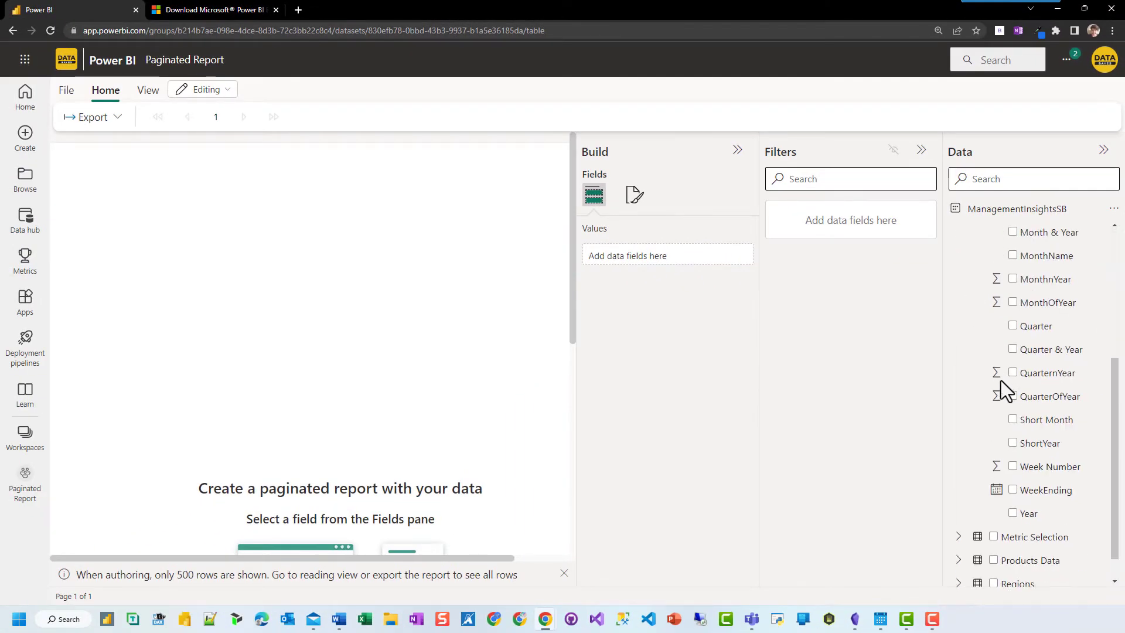
click(1013, 513)
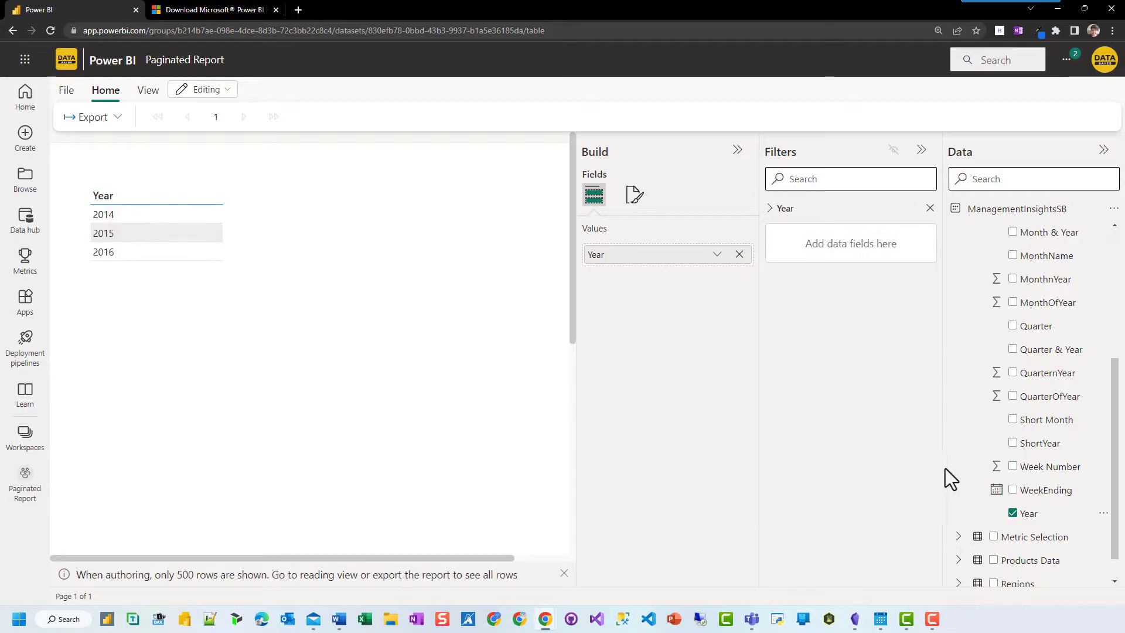
Add the Product Name field from Products Data as a column, and collapse that table's field list
scroll(1031, 393, down, 1)
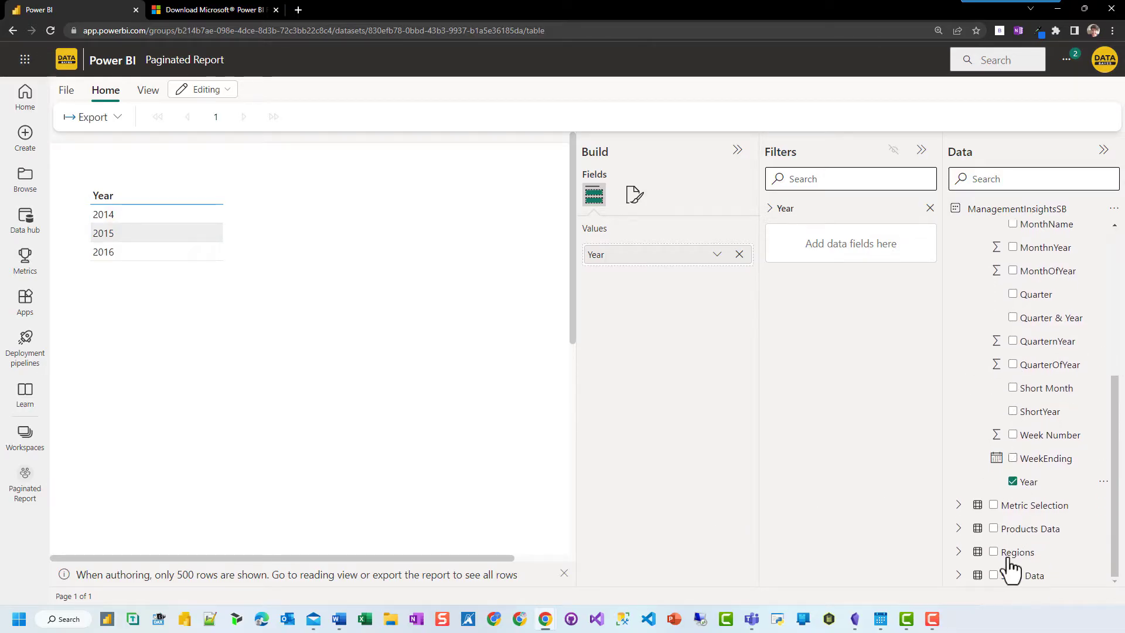
click(958, 529)
scroll(996, 542, down, 2)
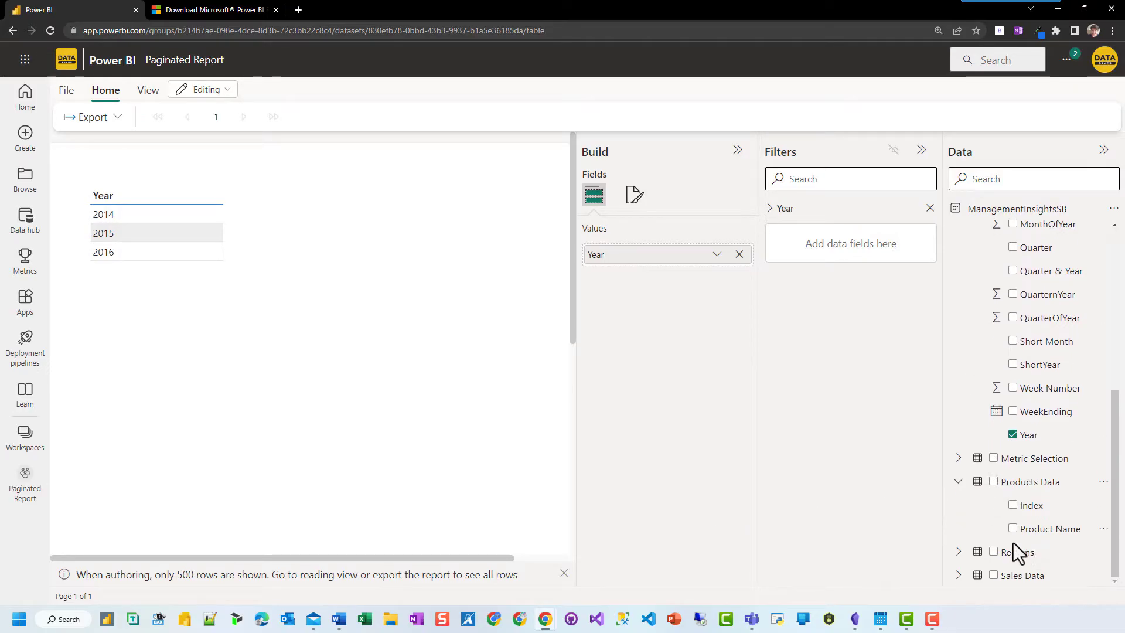
click(1012, 528)
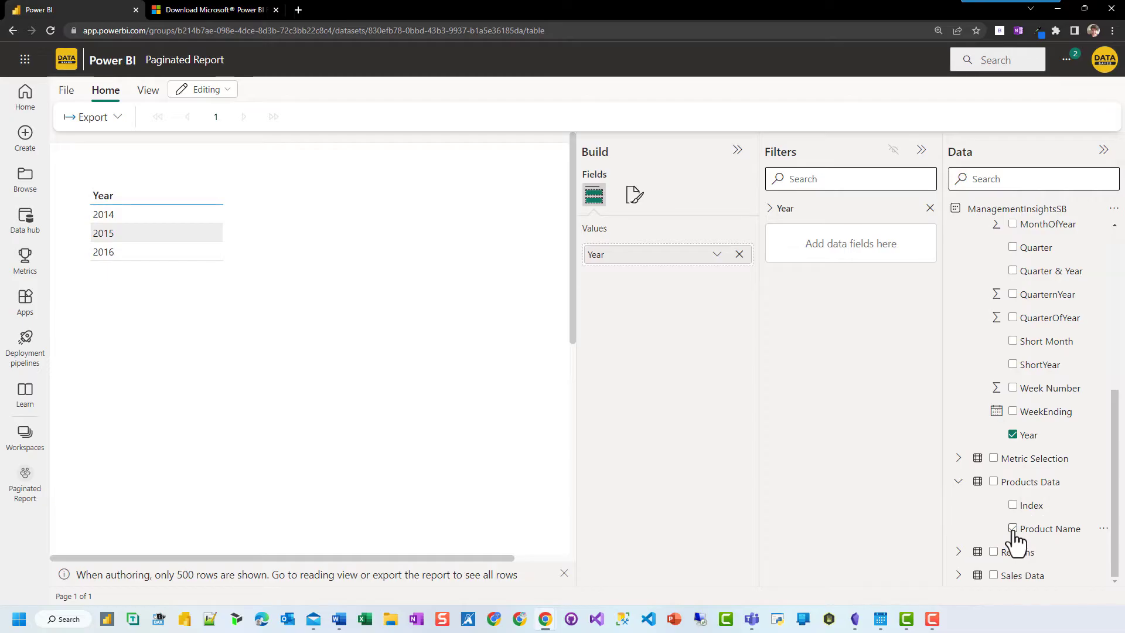
click(958, 482)
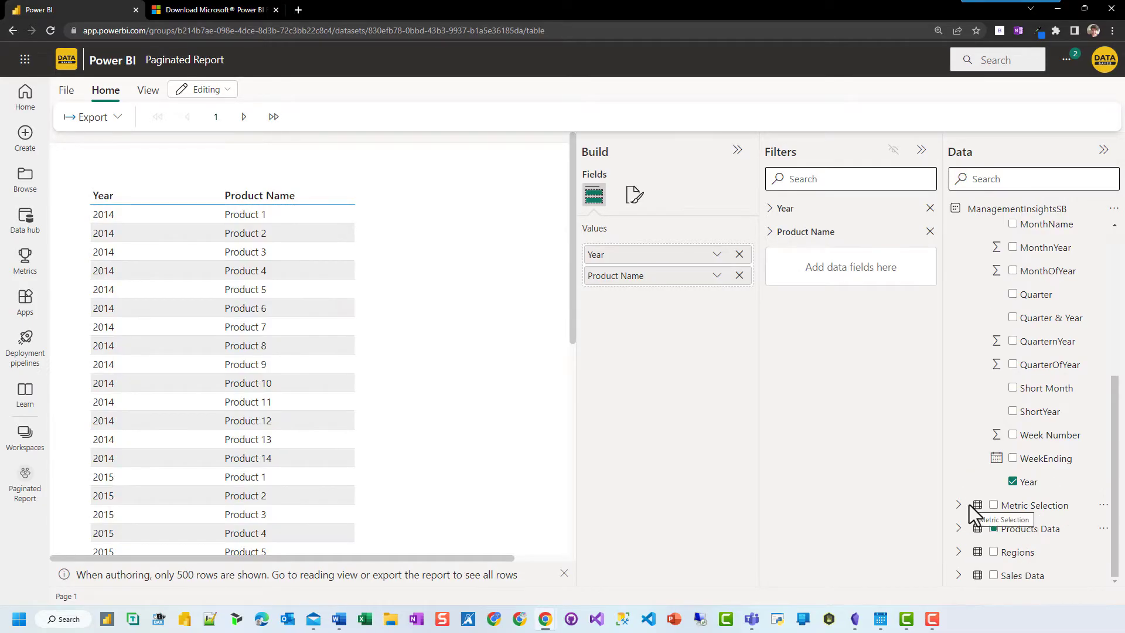
Add the Customer Names field from Customer Data as a column, and collapse the Customer Data and Dates field lists
scroll(970, 504, up, 5)
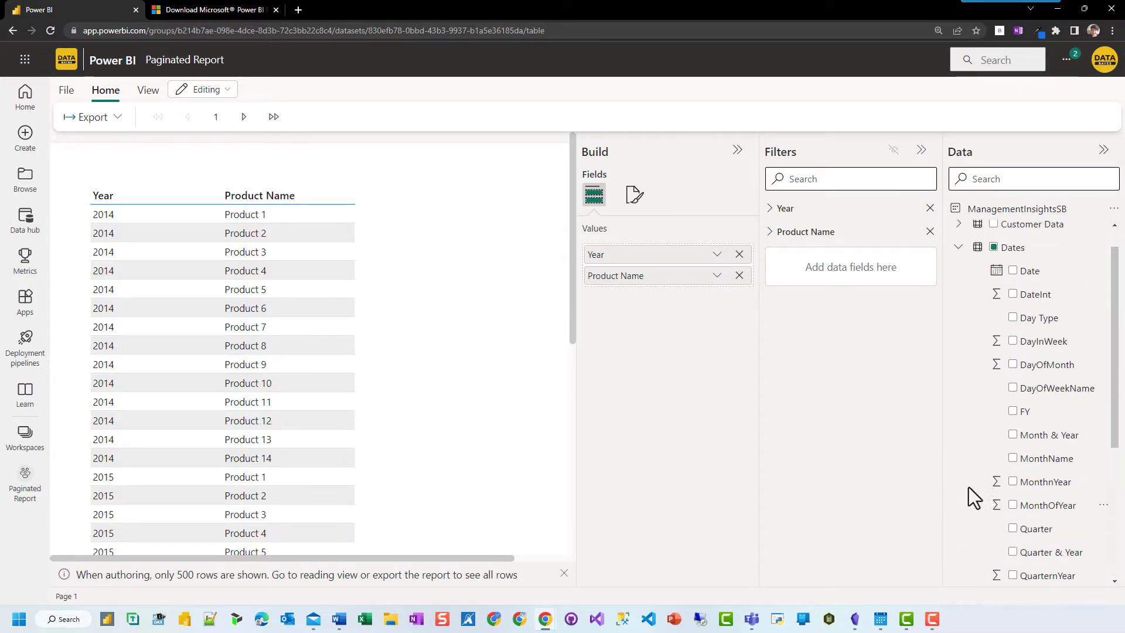
click(959, 224)
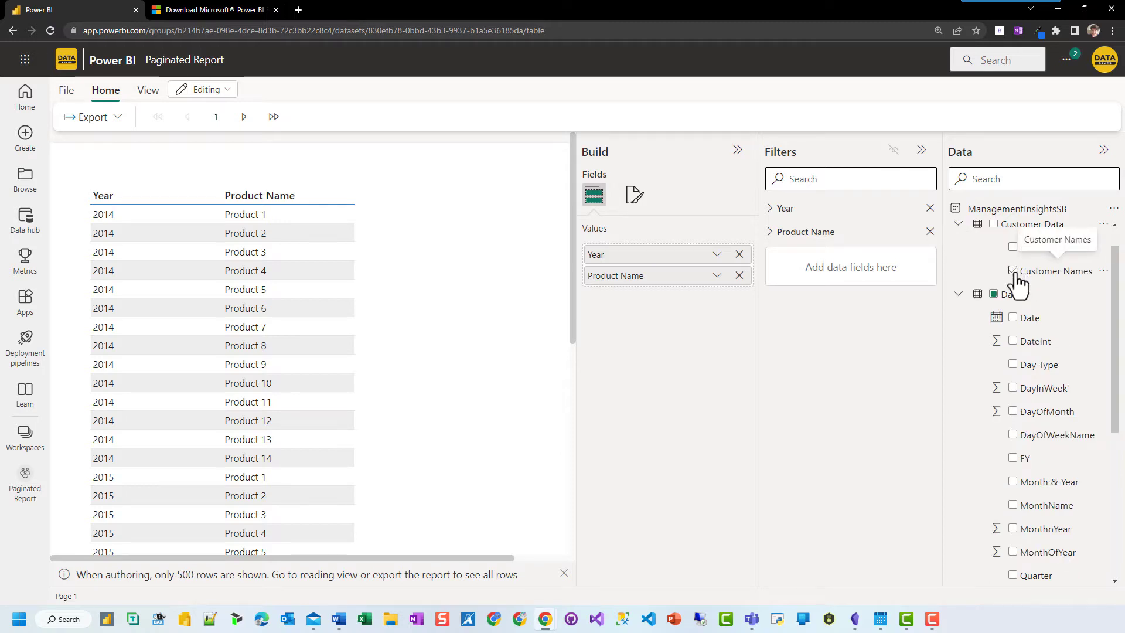
click(1013, 271)
click(959, 225)
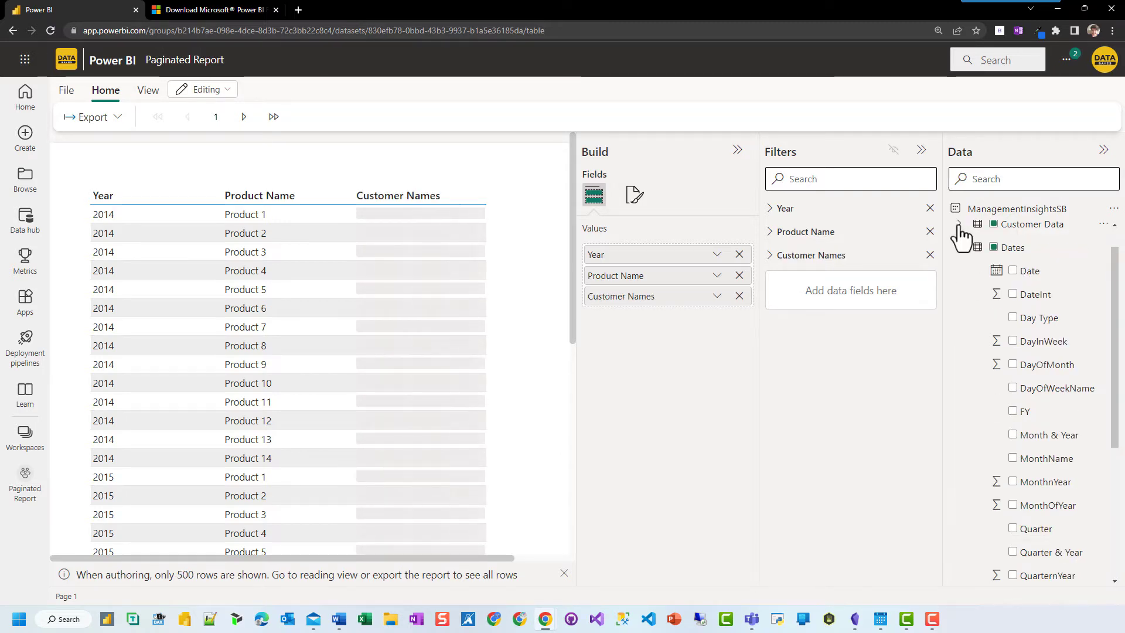
click(959, 249)
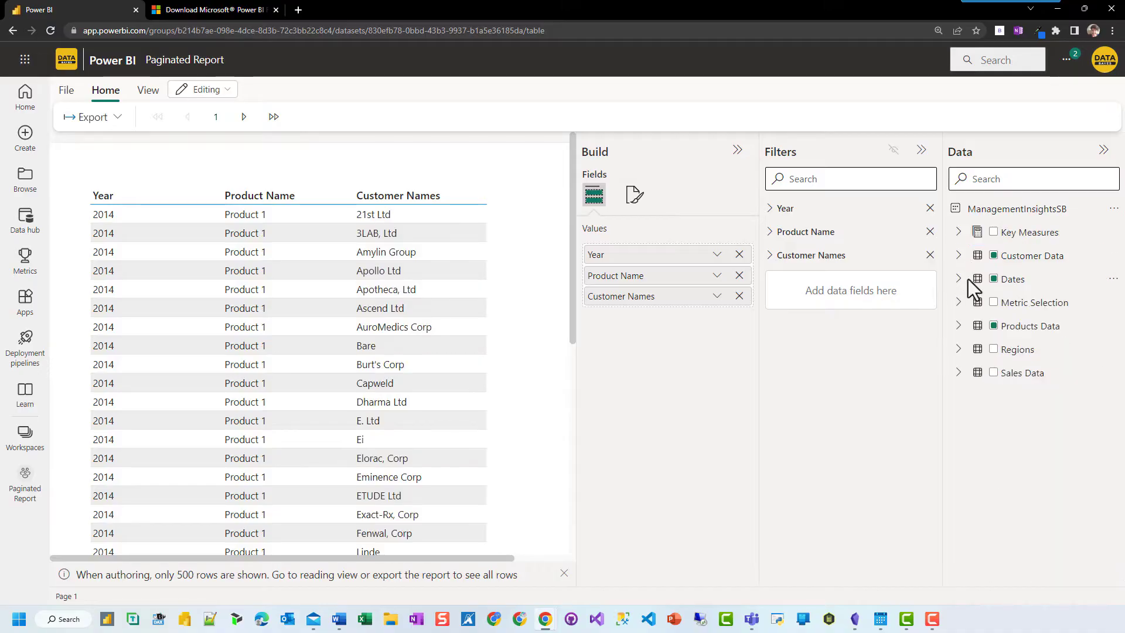
Add the Value of the Total Sales measure from Key Measures to the report table
click(959, 234)
scroll(999, 366, down, 3)
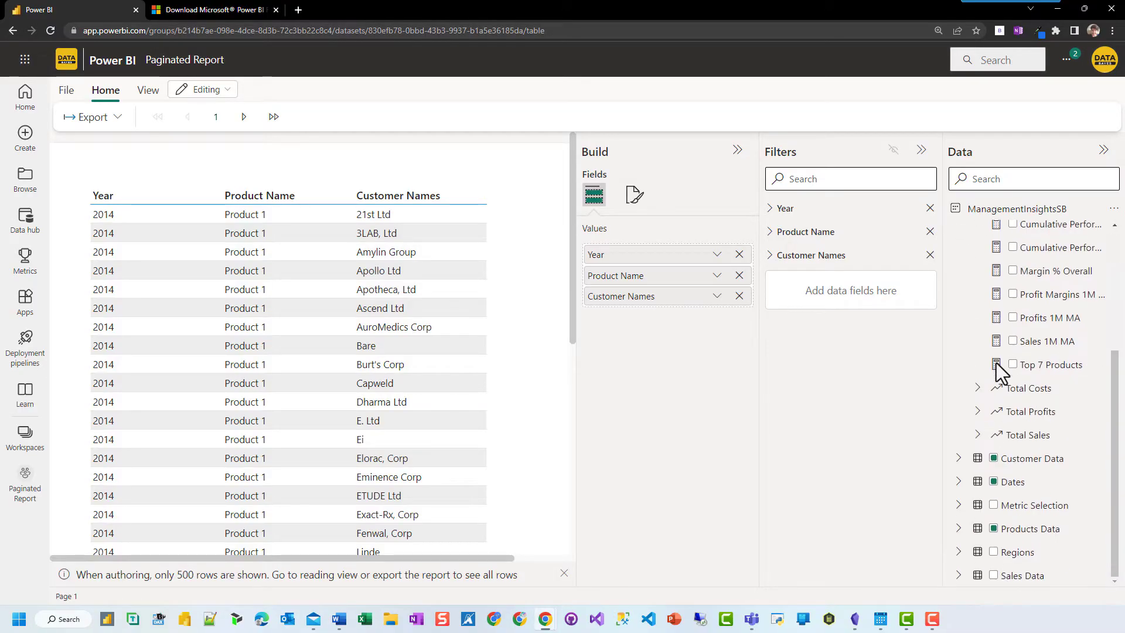
click(978, 434)
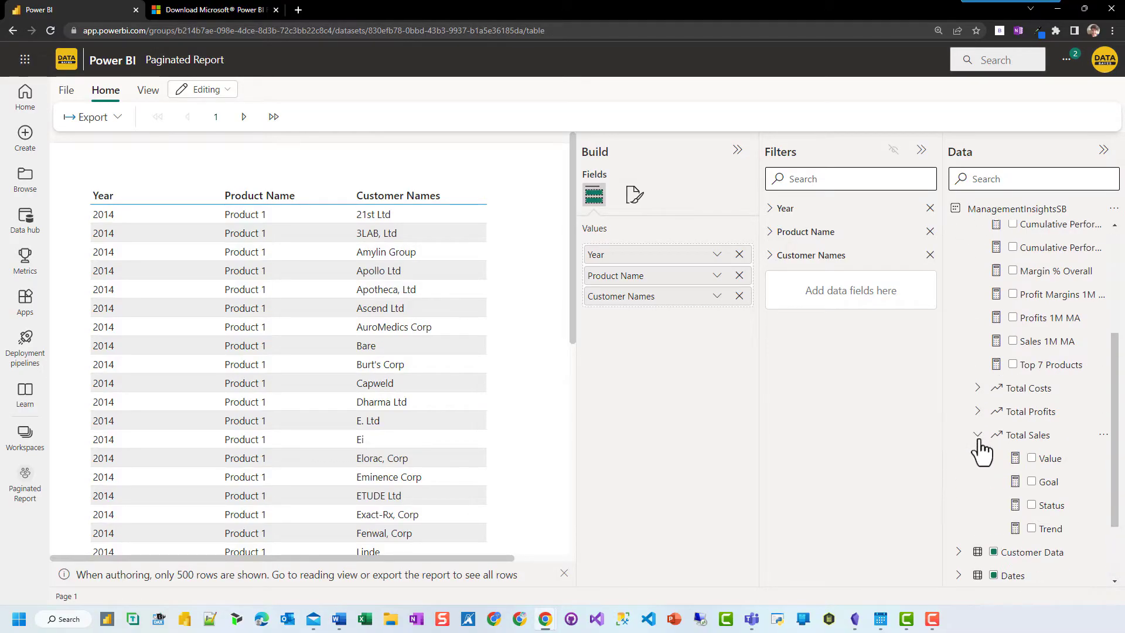
click(1033, 459)
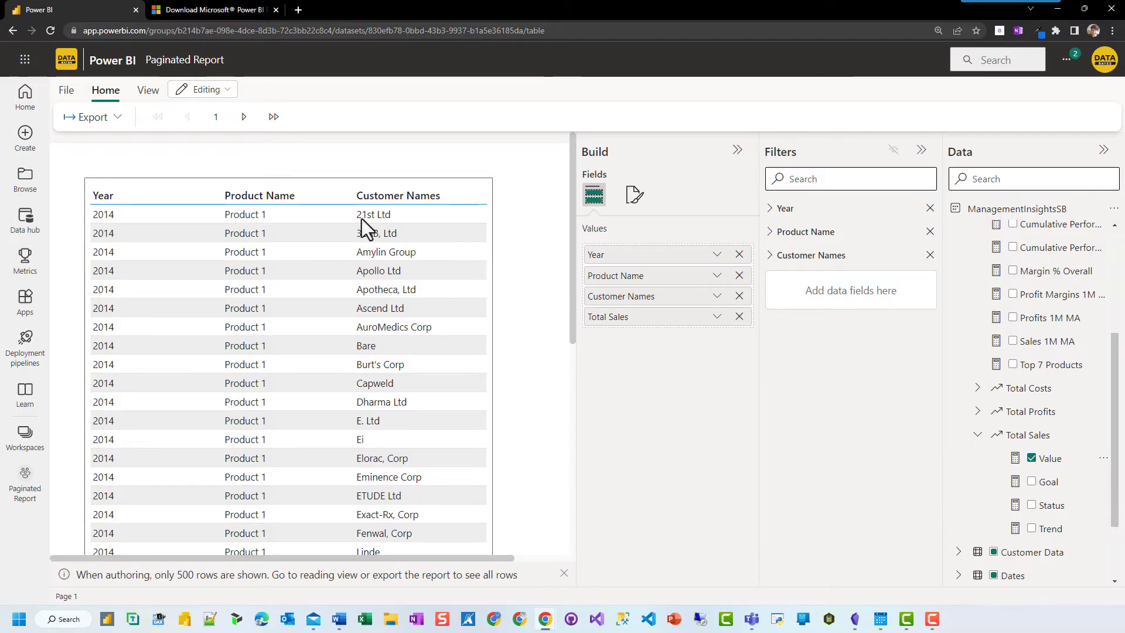
Narrow the Product Name, Year and Total Sales columns to fit their contents
drag(349, 195, 305, 195)
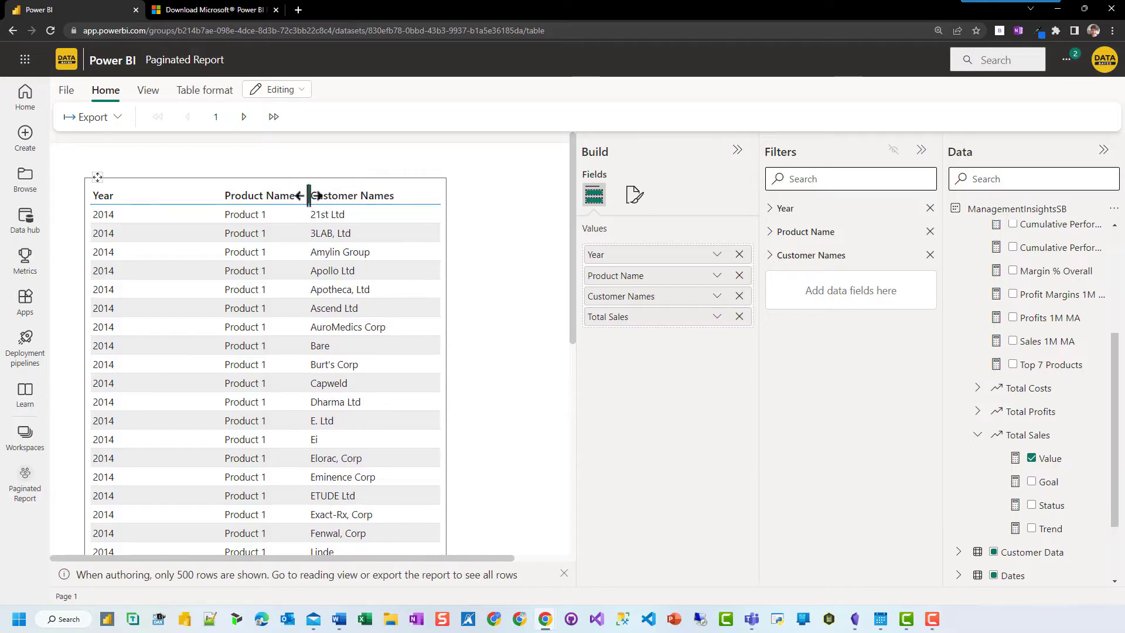
drag(224, 195, 142, 202)
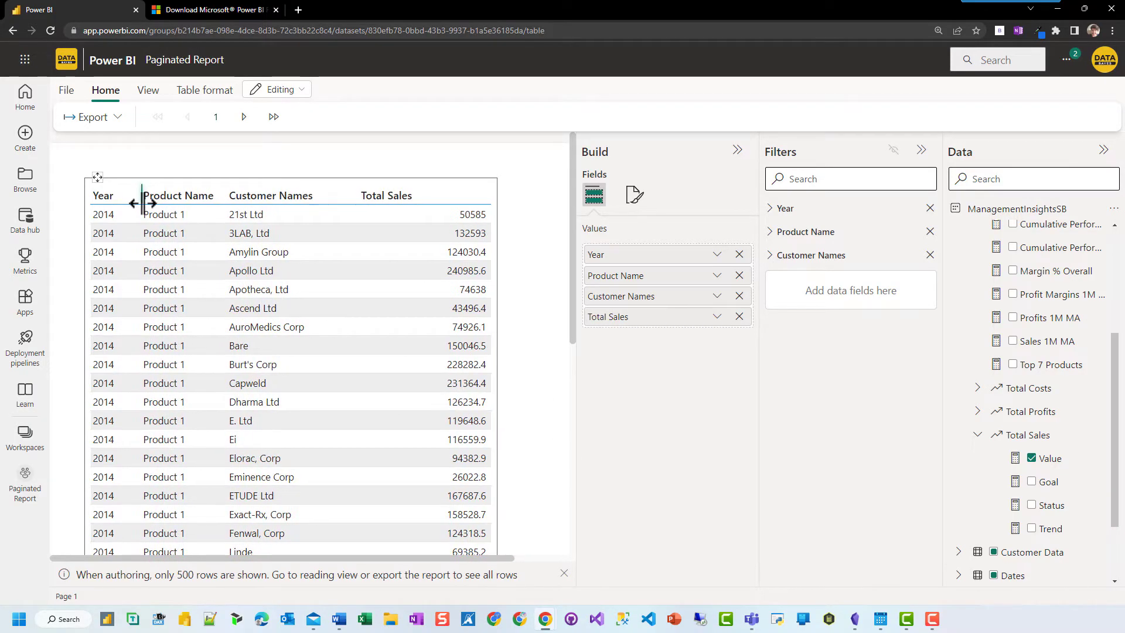
drag(496, 198, 445, 200)
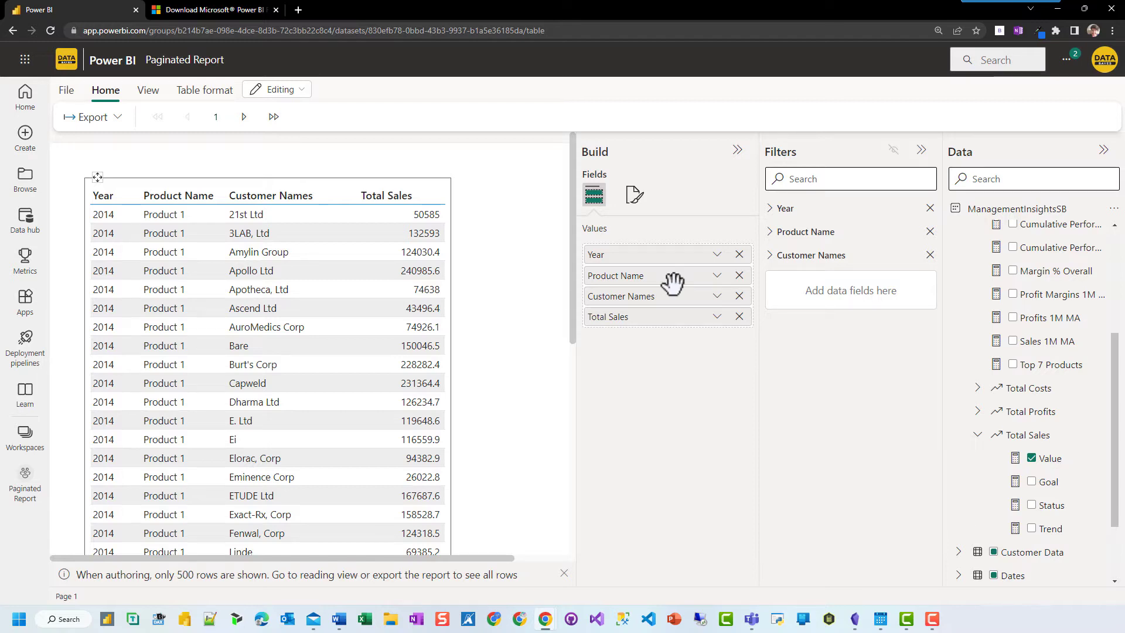
Try the Minimal and Alternating rows table styles, and apply the Bold header style to the table
click(635, 200)
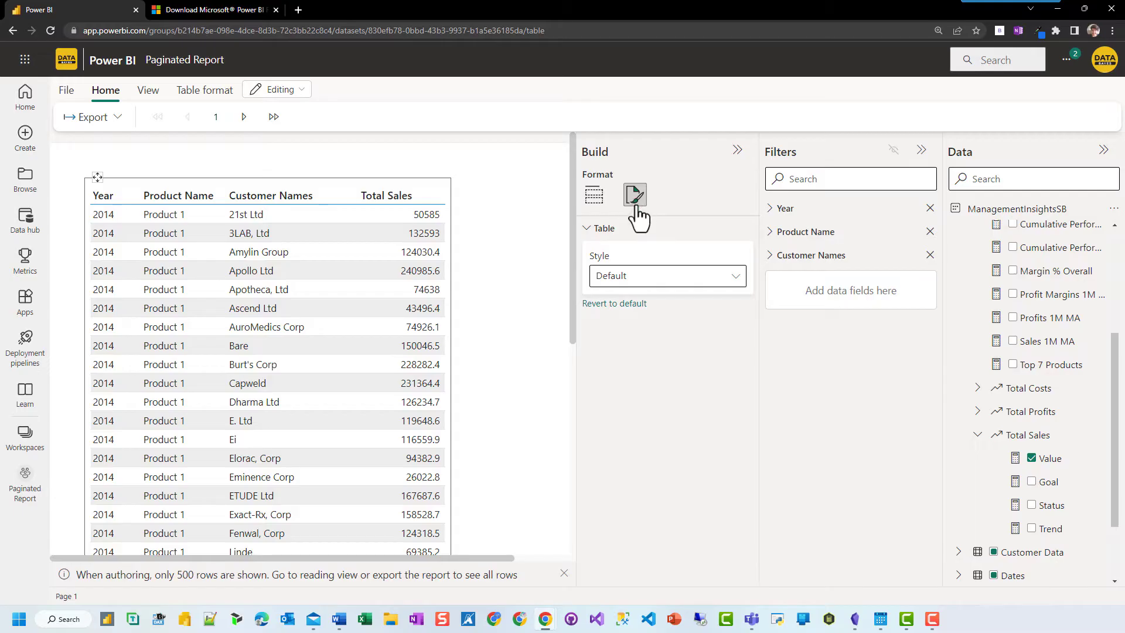
click(735, 281)
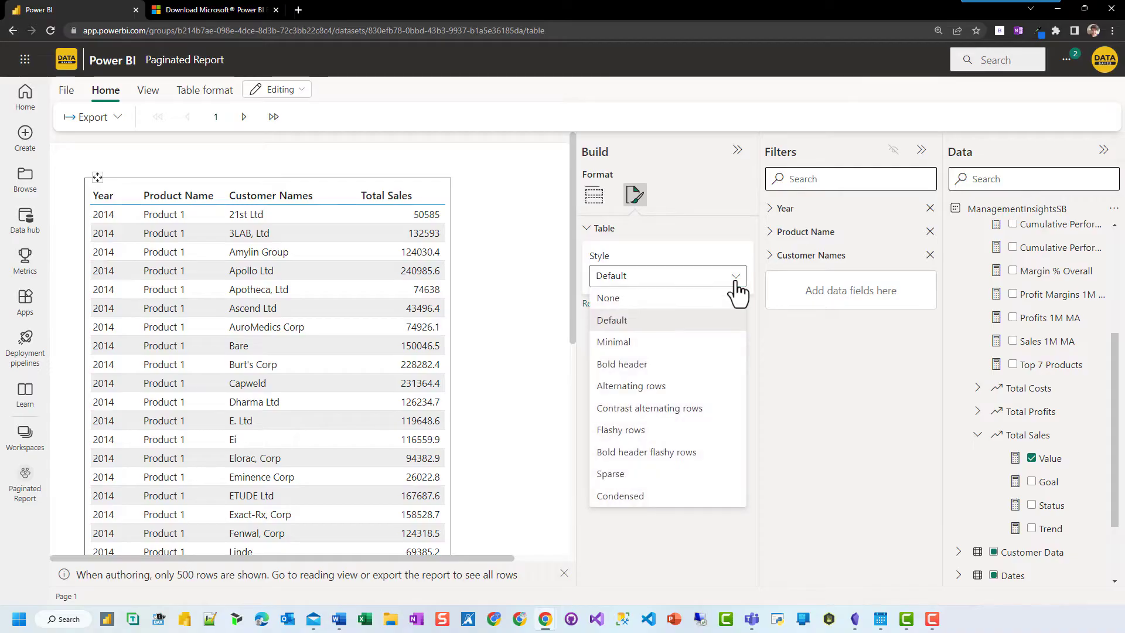
click(624, 345)
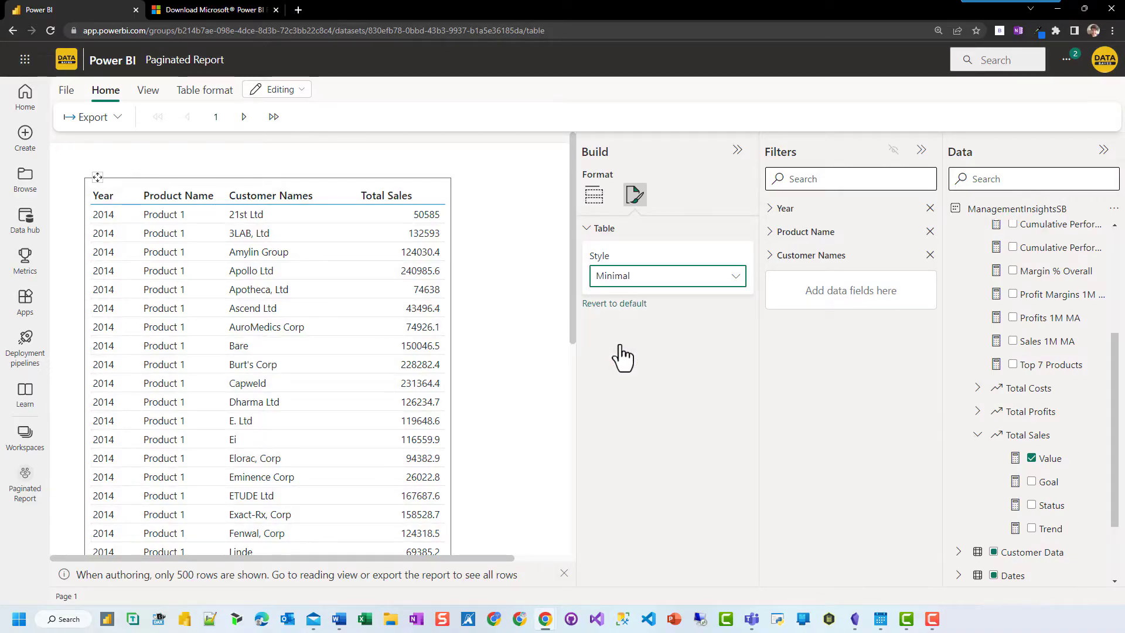
click(739, 279)
click(639, 389)
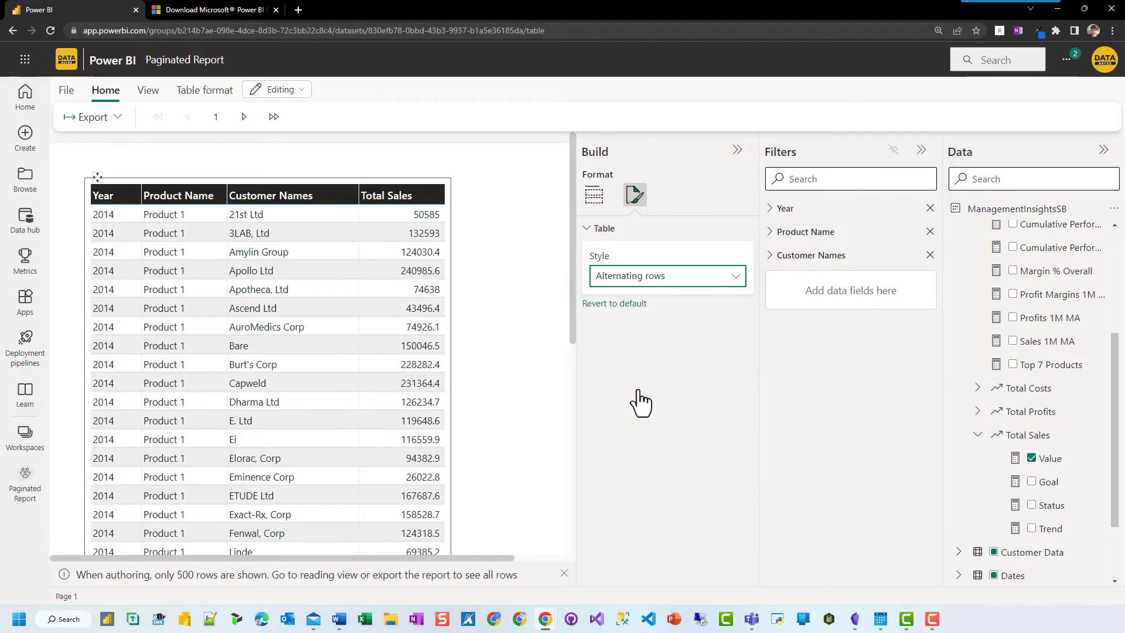
click(734, 280)
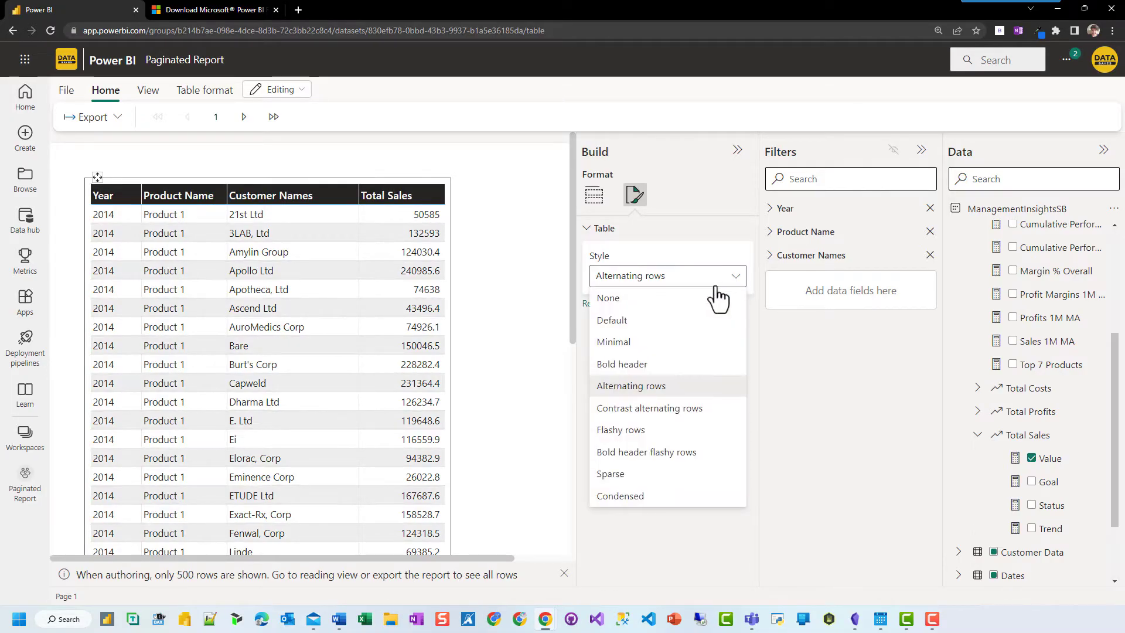
click(616, 363)
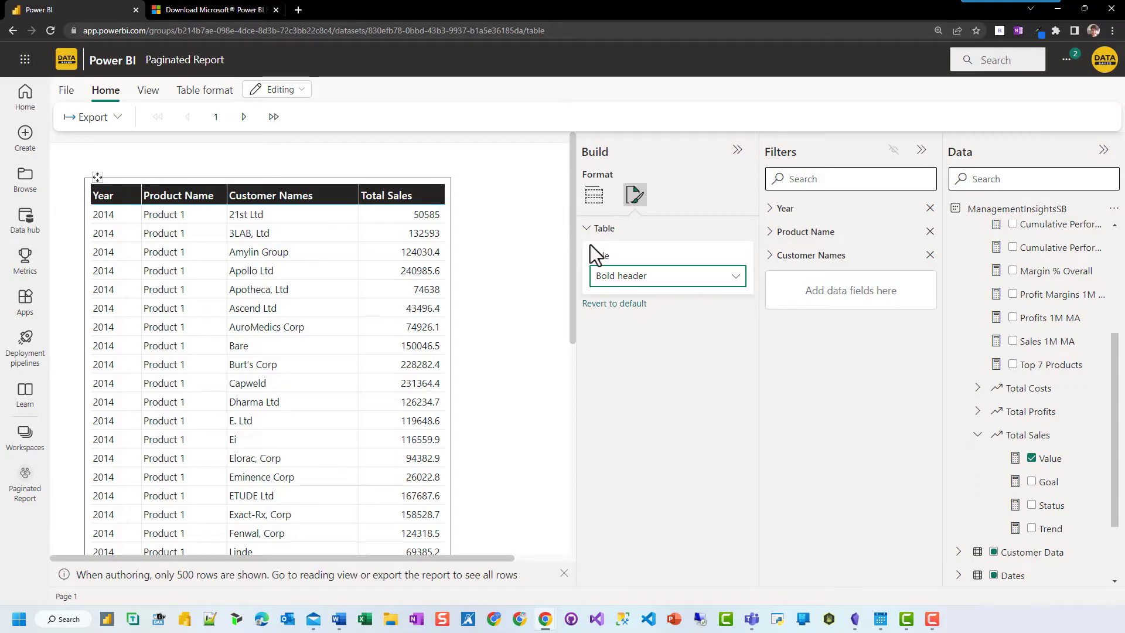
Return to the table's field settings and view page 2 of the report
click(593, 195)
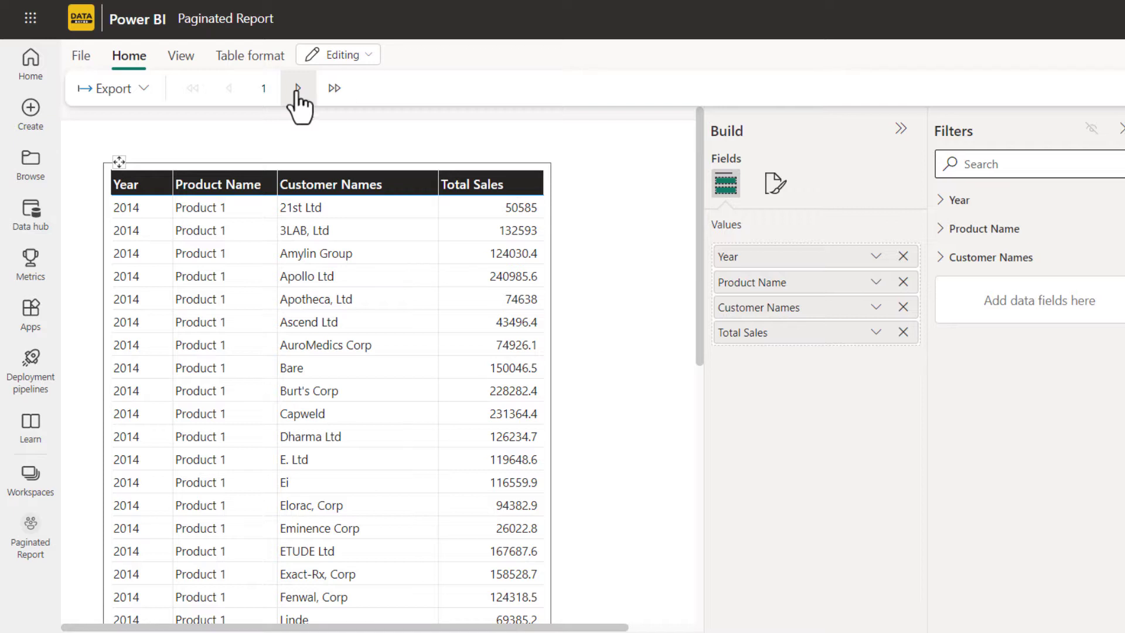
click(298, 88)
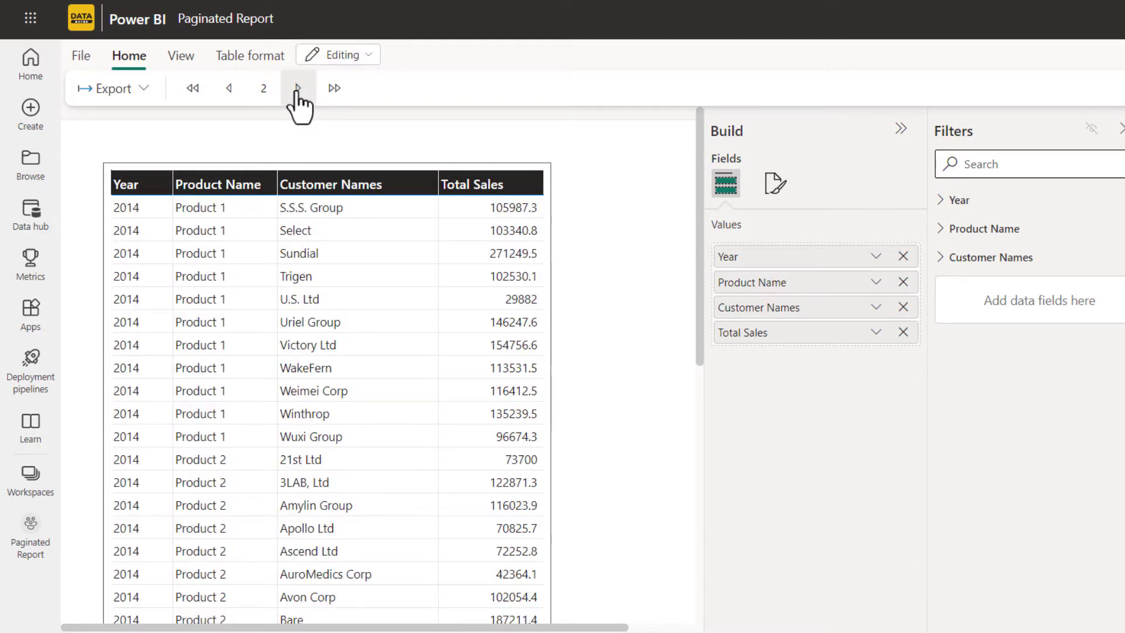
click(364, 59)
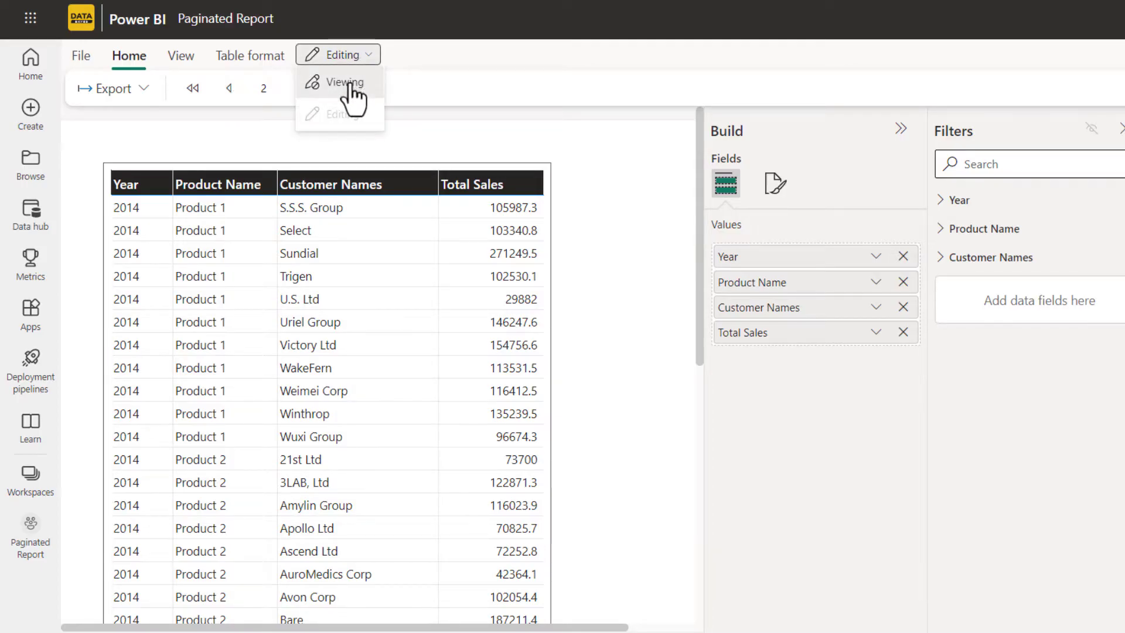
click(345, 83)
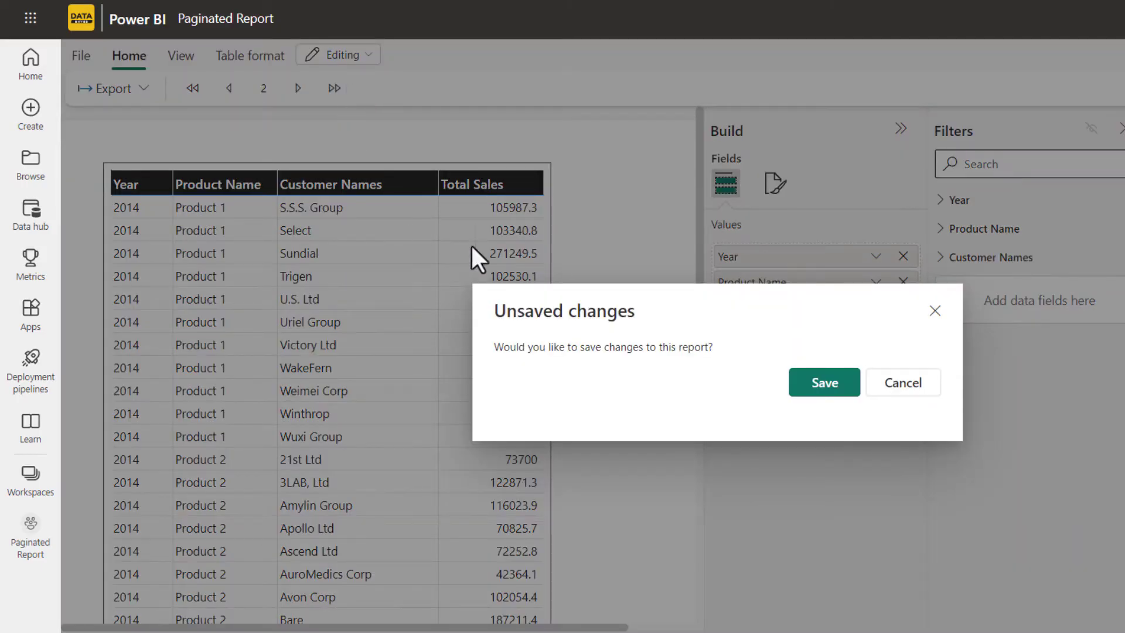
click(905, 387)
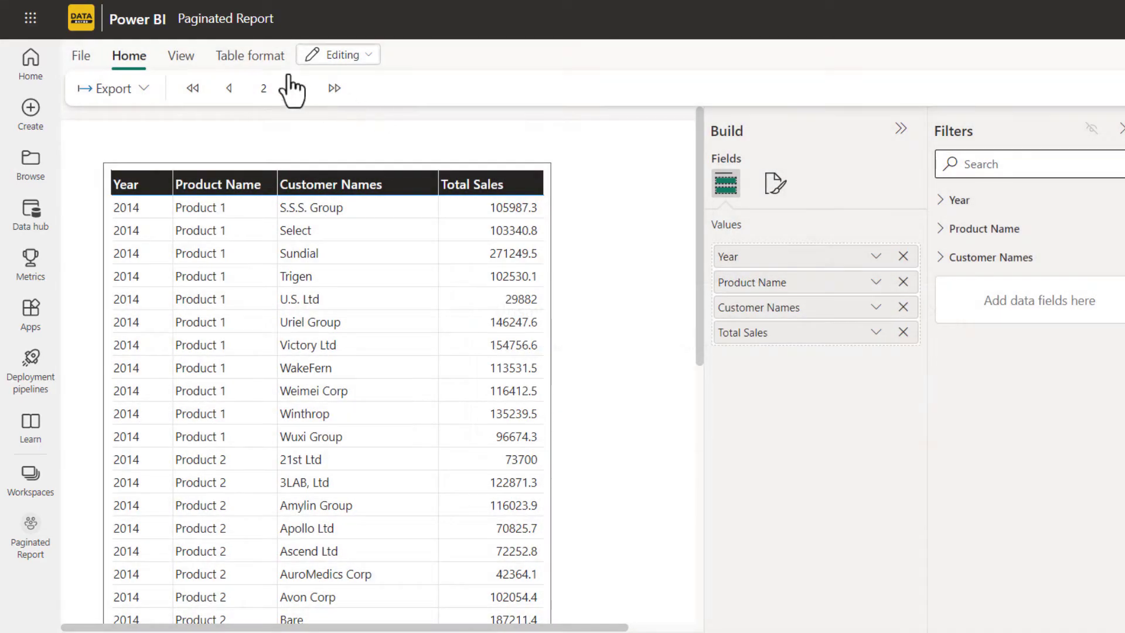
Check the table's totals row option and examine the totals row at the end of the page
click(250, 62)
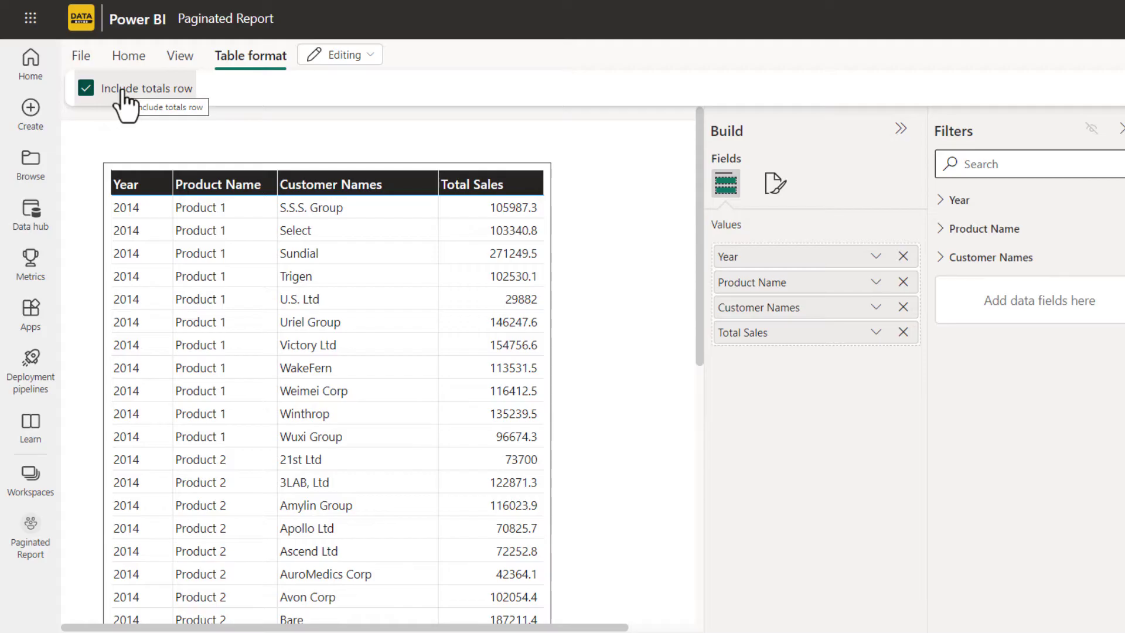
scroll(195, 164, down, 8)
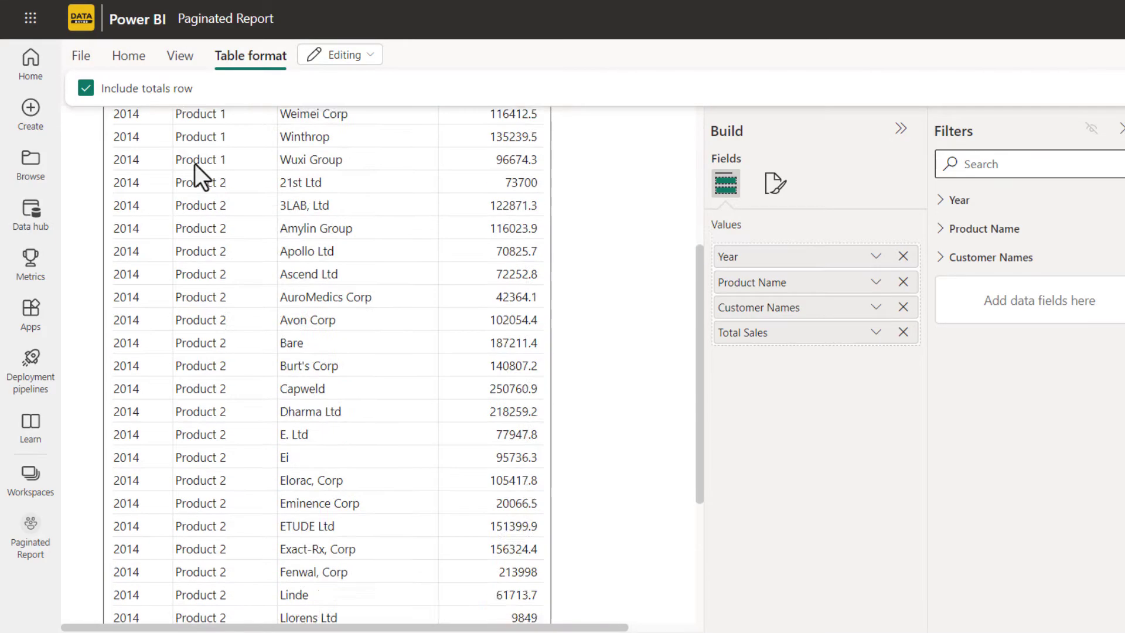
scroll(195, 164, down, 1)
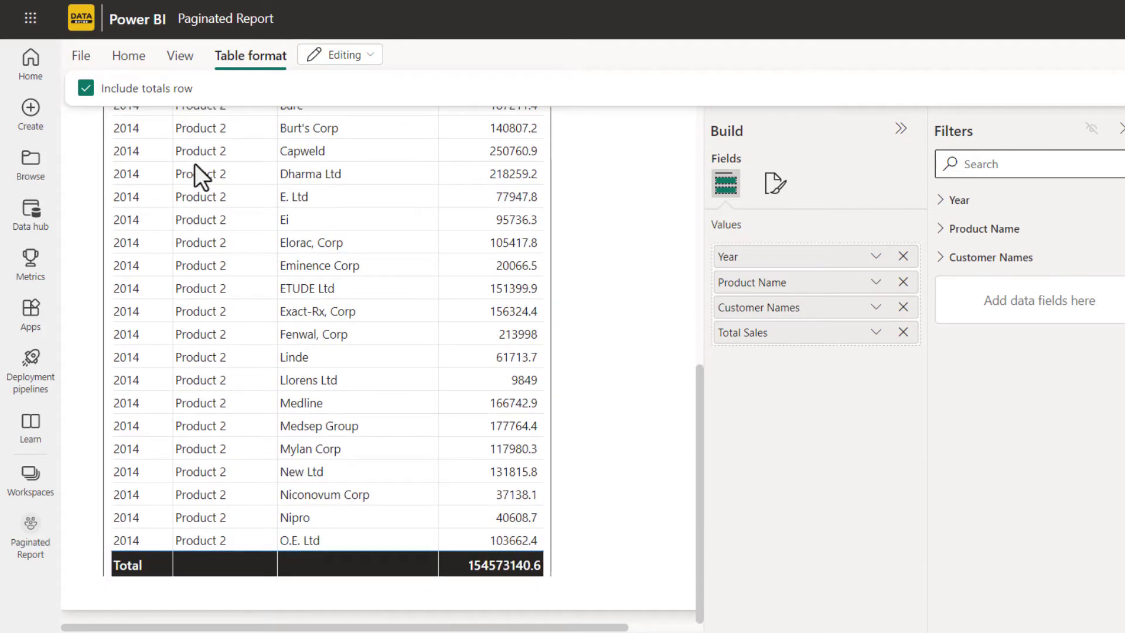
Preview the report in web layout and return it to print layout
scroll(194, 163, up, 10)
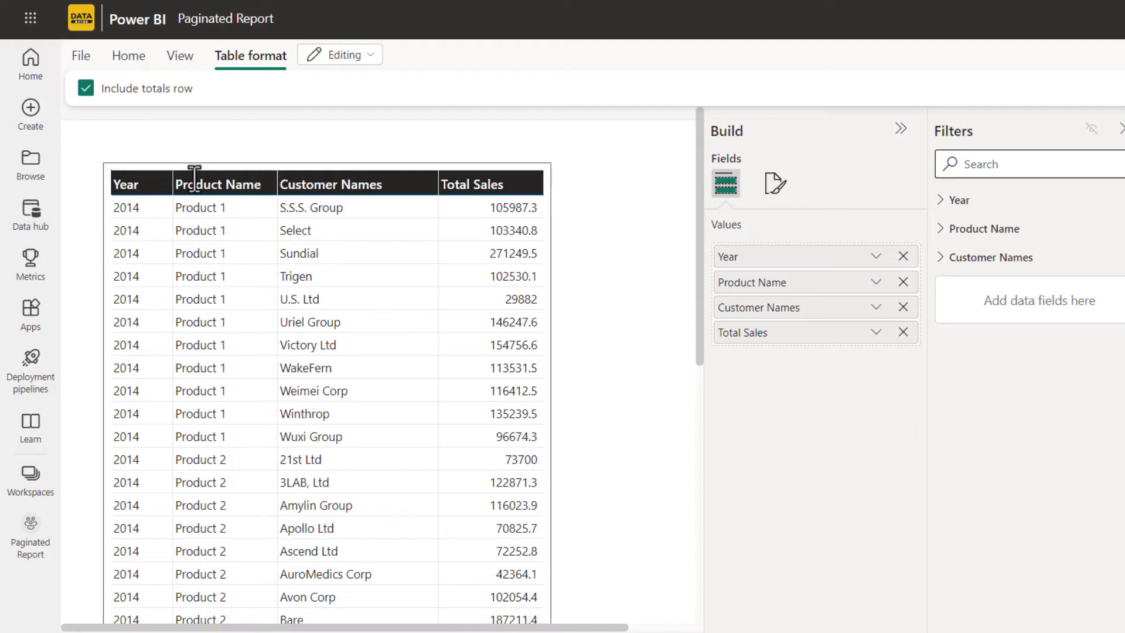
click(180, 56)
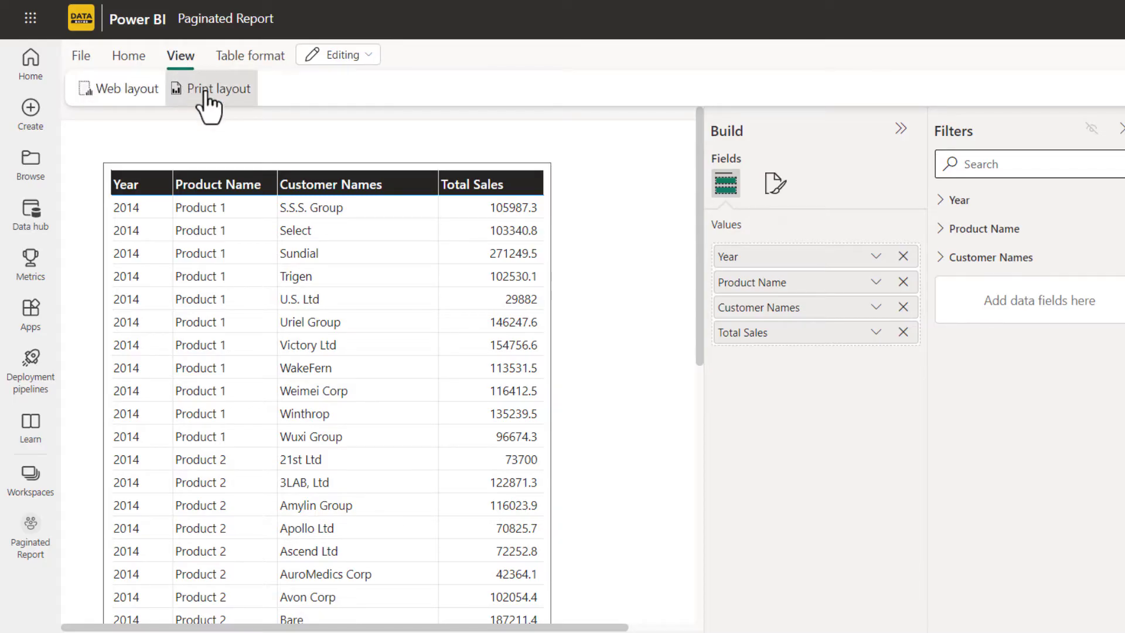
click(114, 89)
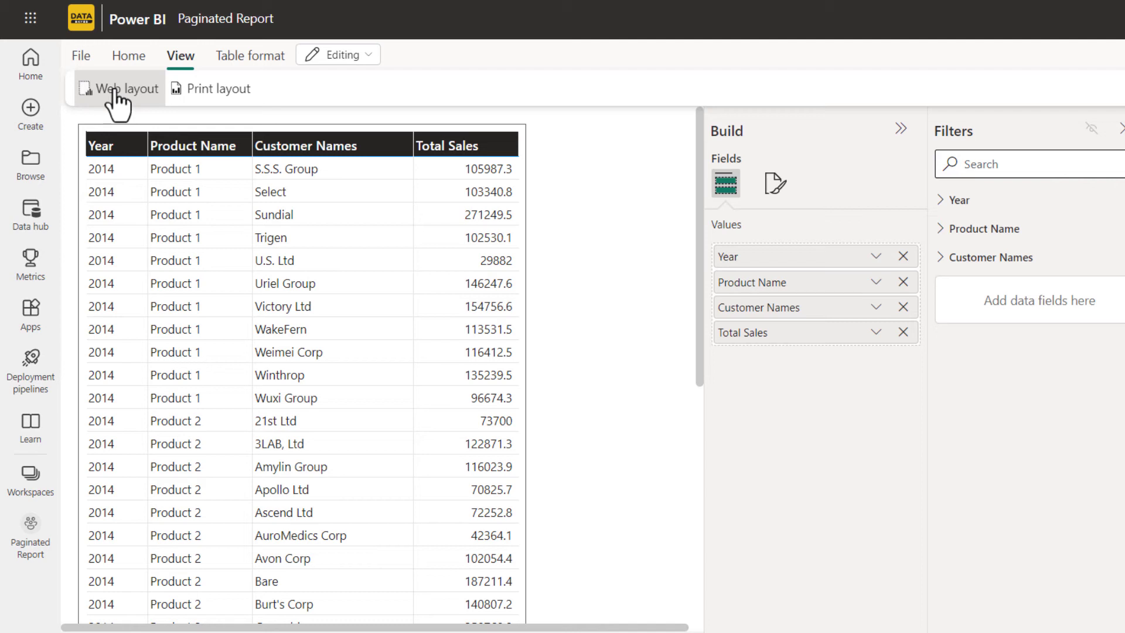
click(206, 94)
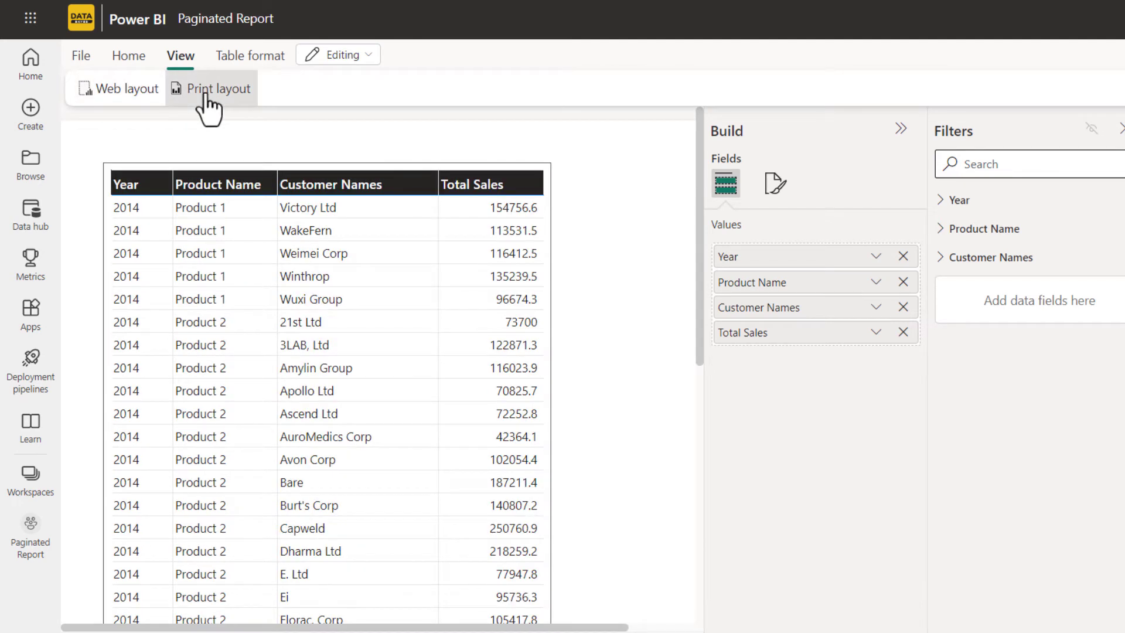
View the last page of the report and examine the available export formats
click(130, 58)
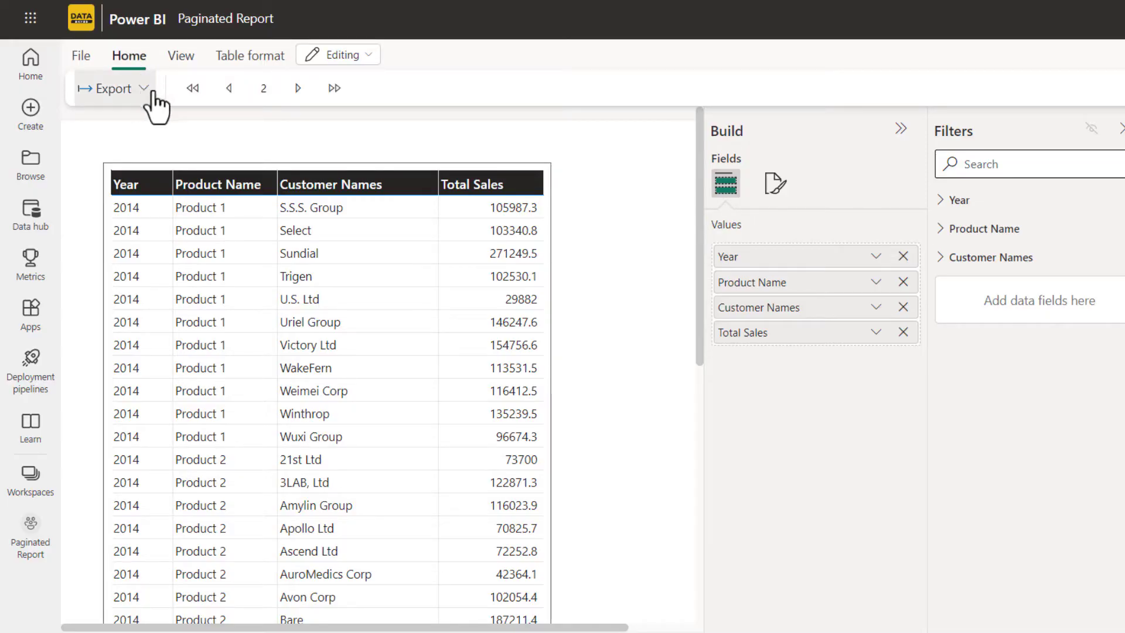
click(331, 89)
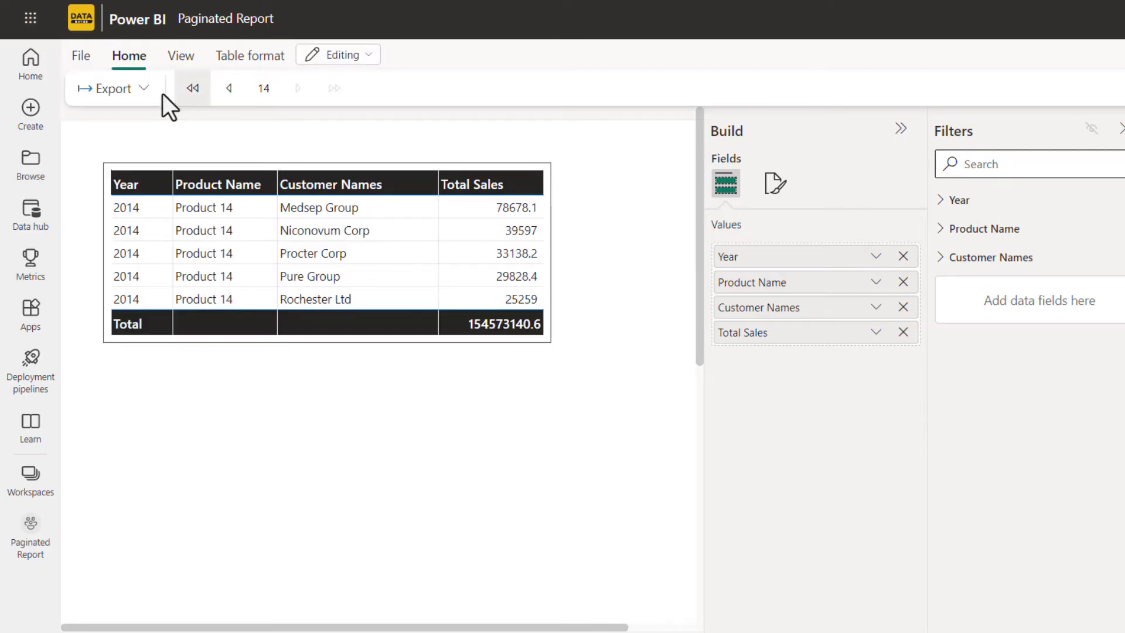
click(143, 91)
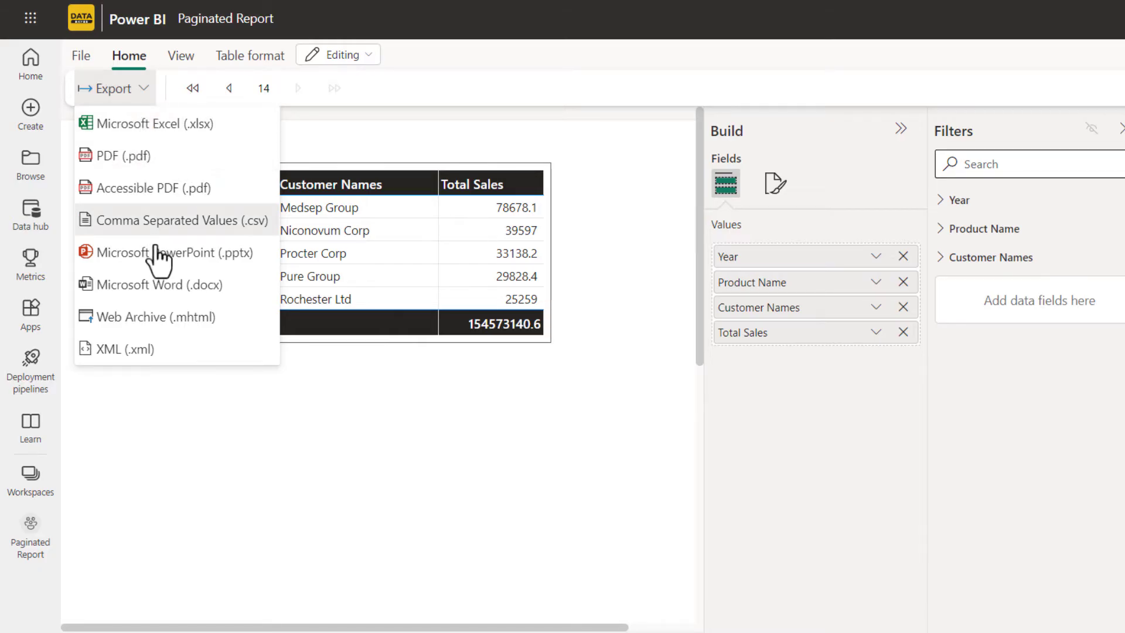
click(367, 141)
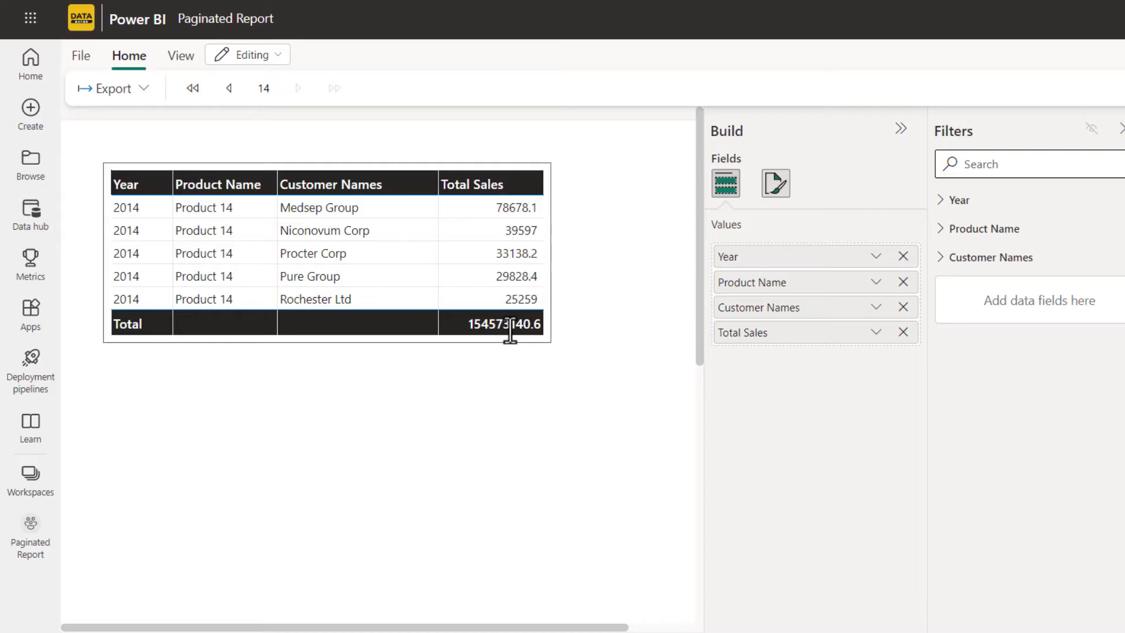
Save the report as Customer Sales Report in the Paginated Report workspace
click(81, 59)
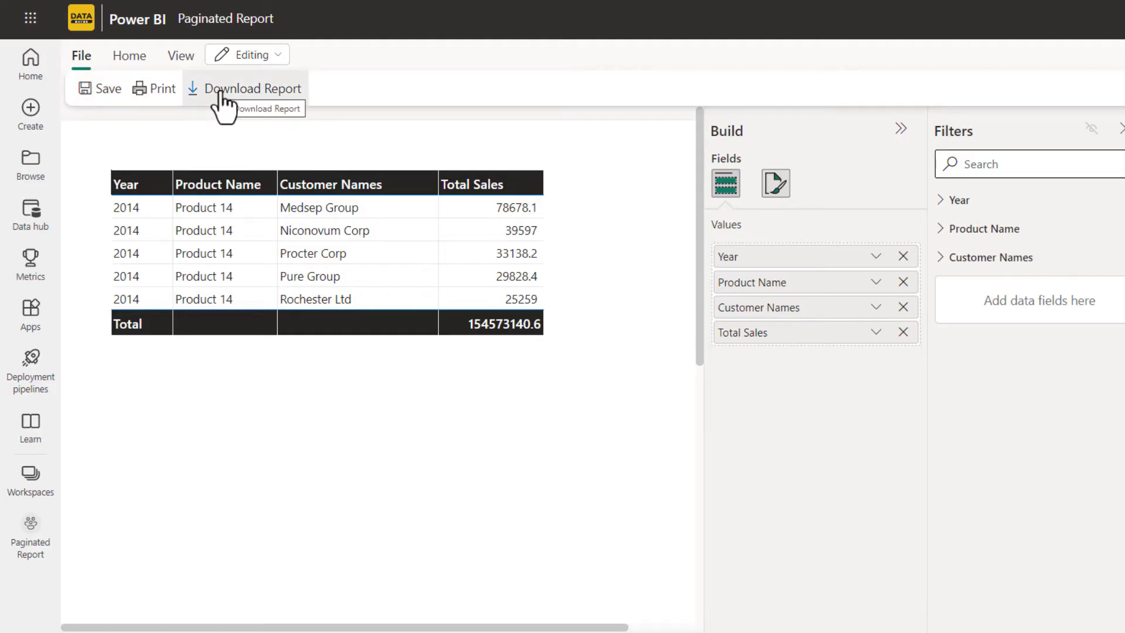
click(104, 89)
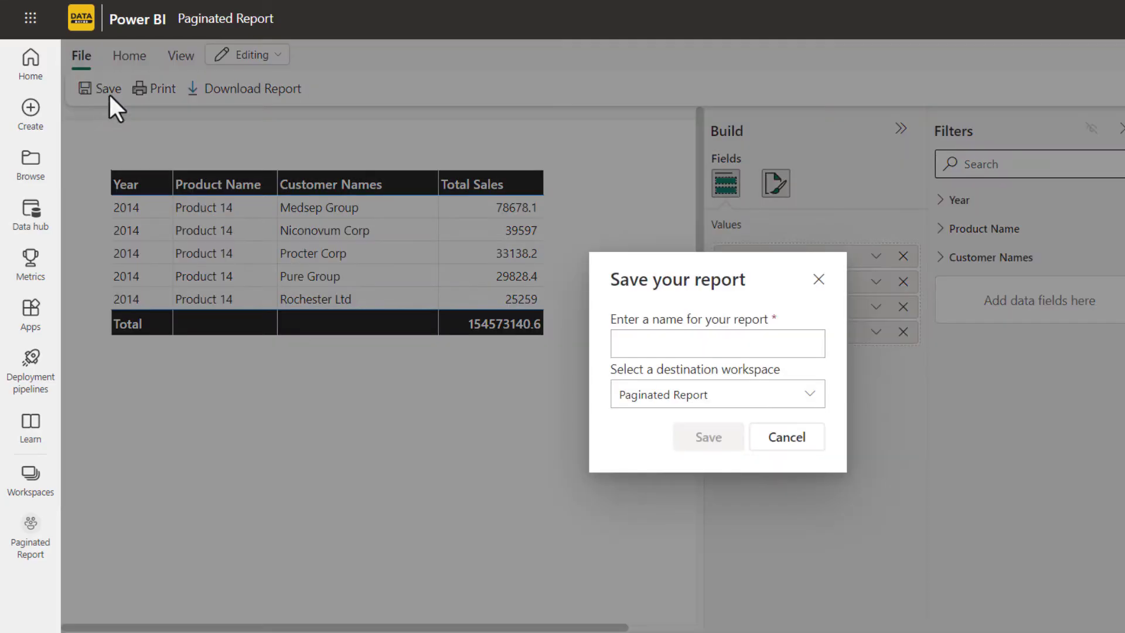
click(689, 341)
text(Customer)
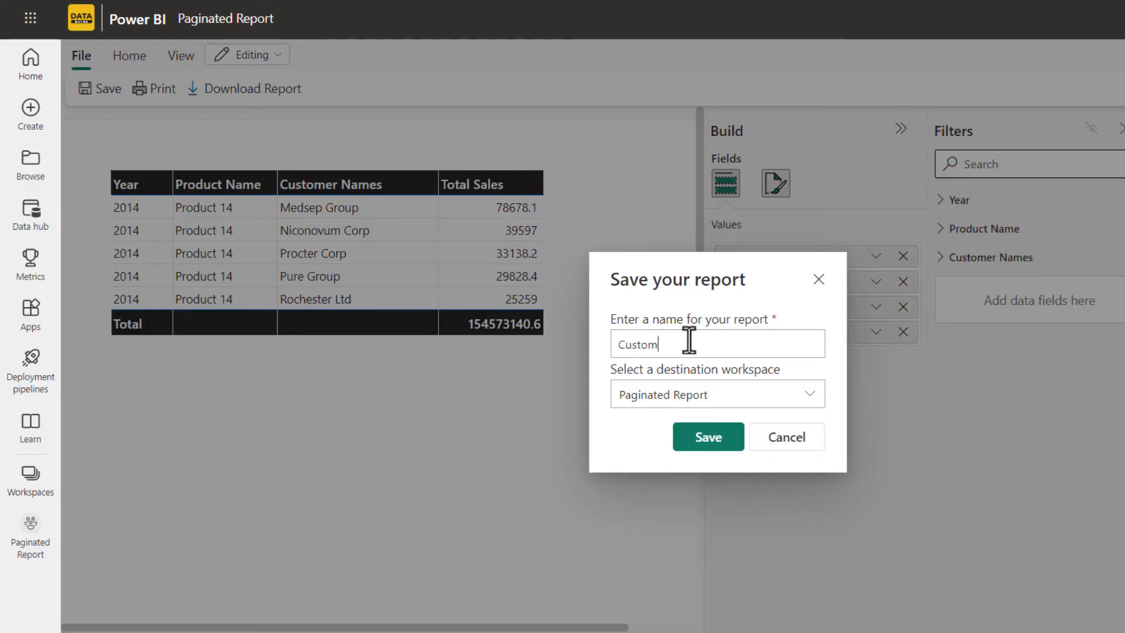
text( Sales Report)
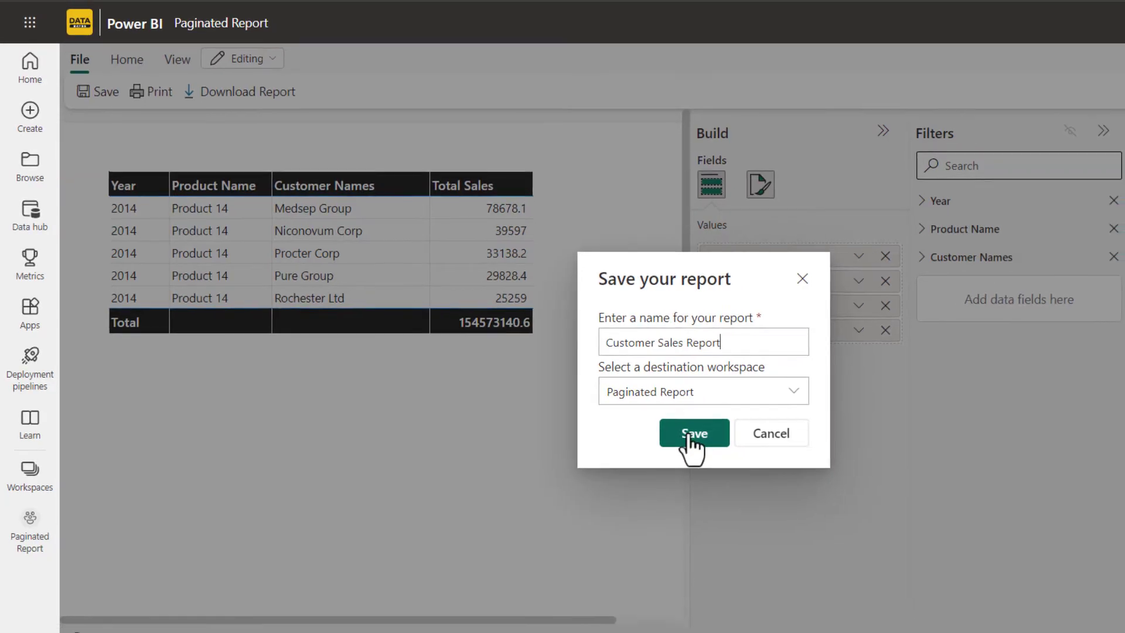
click(707, 441)
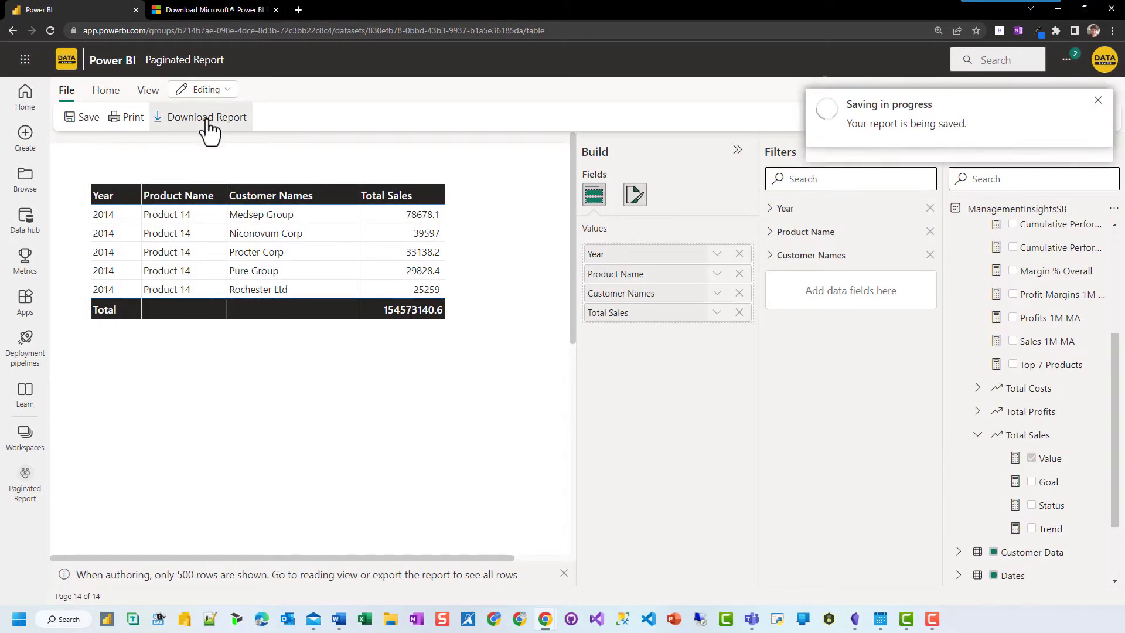
Download the report and open it in Power BI Report Builder, viewing the Report Builder download page while it loads
click(215, 115)
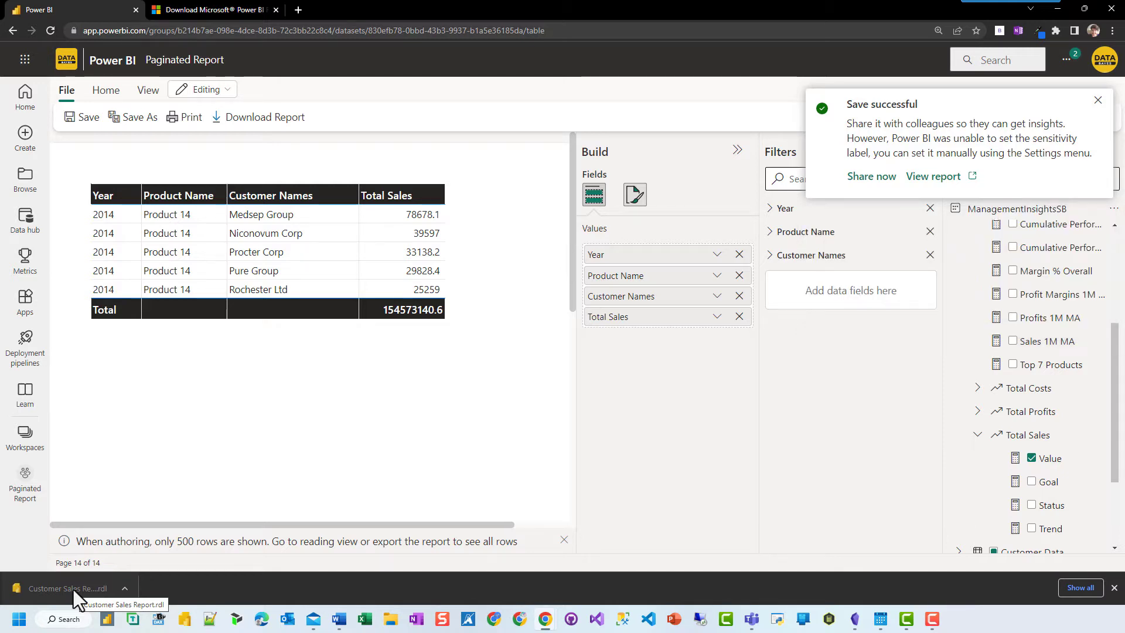
click(73, 589)
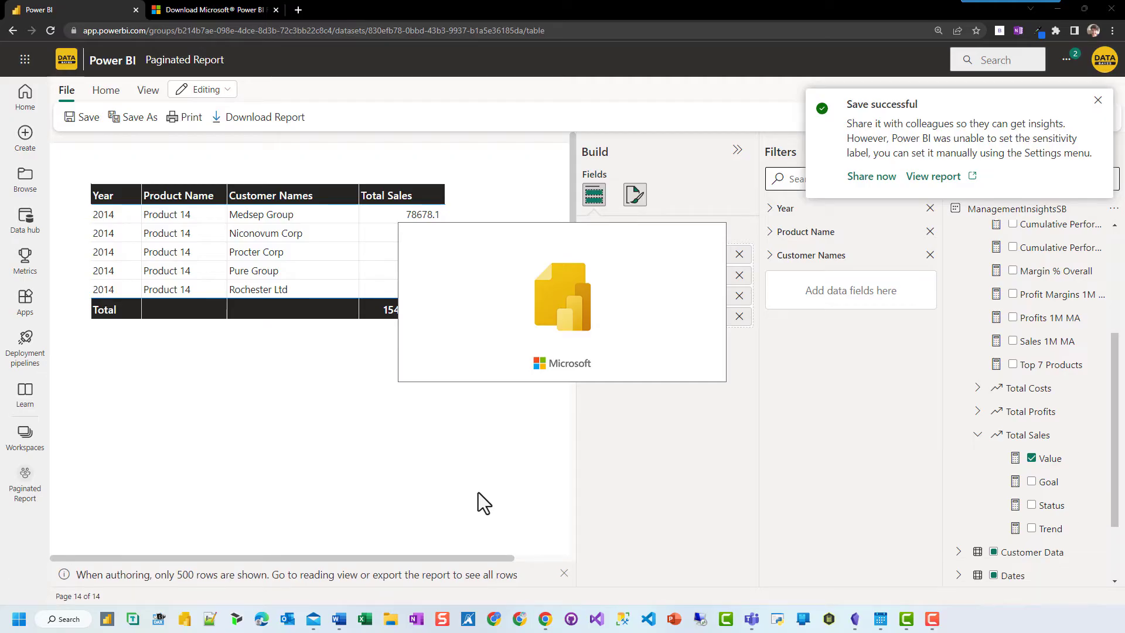
click(205, 9)
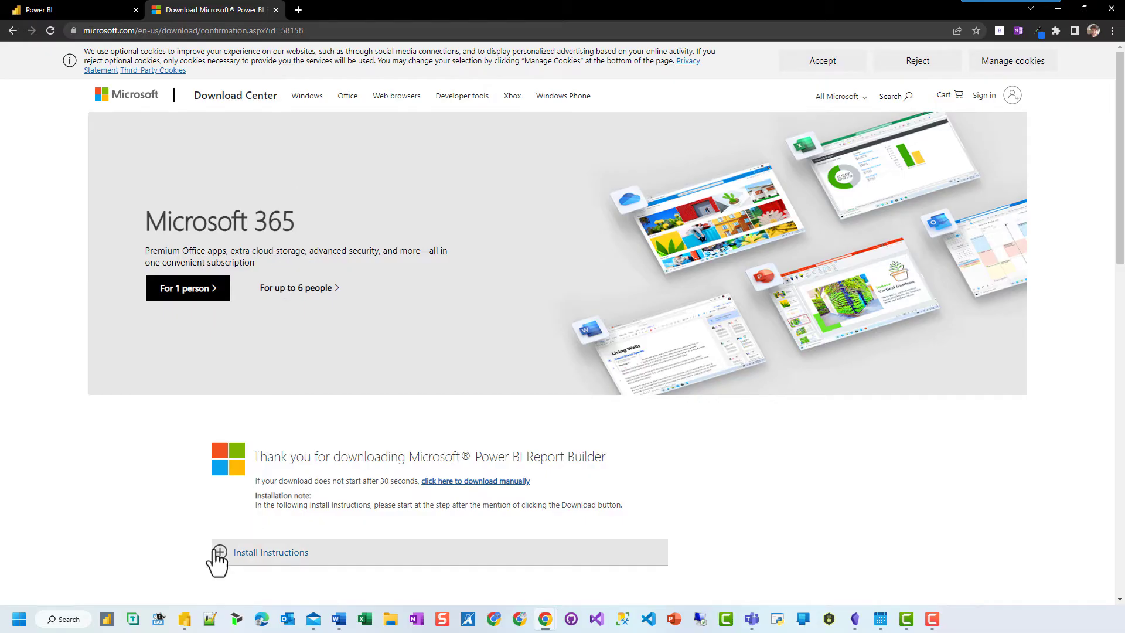
click(185, 619)
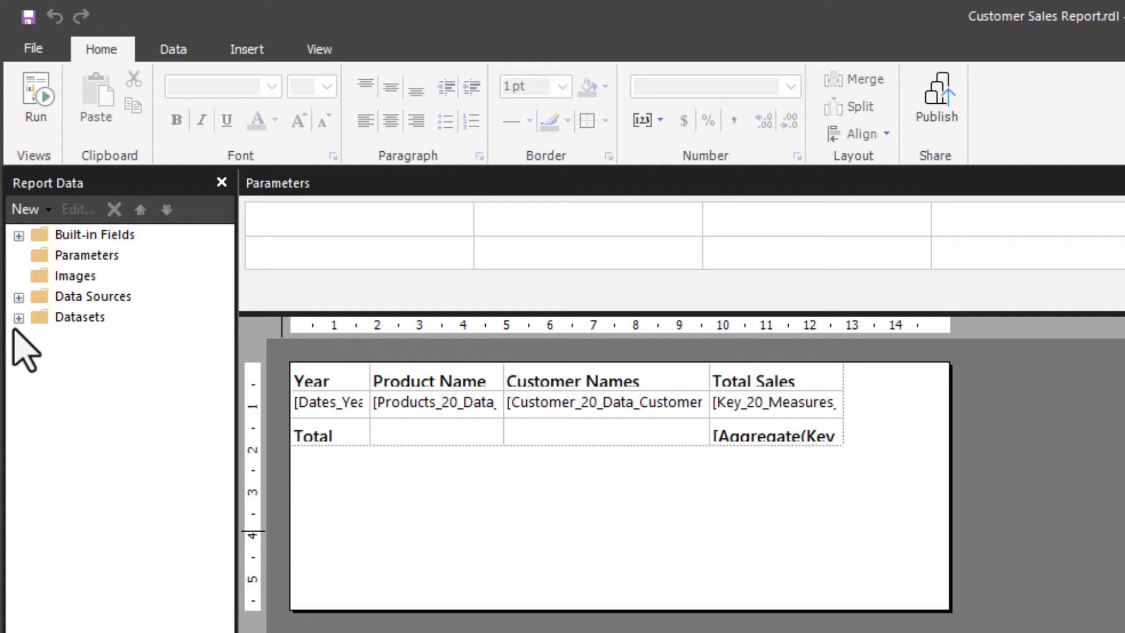
Examine the report's data sources and datasets in a widened Report Data pane, and preview the report before returning to design view
click(18, 299)
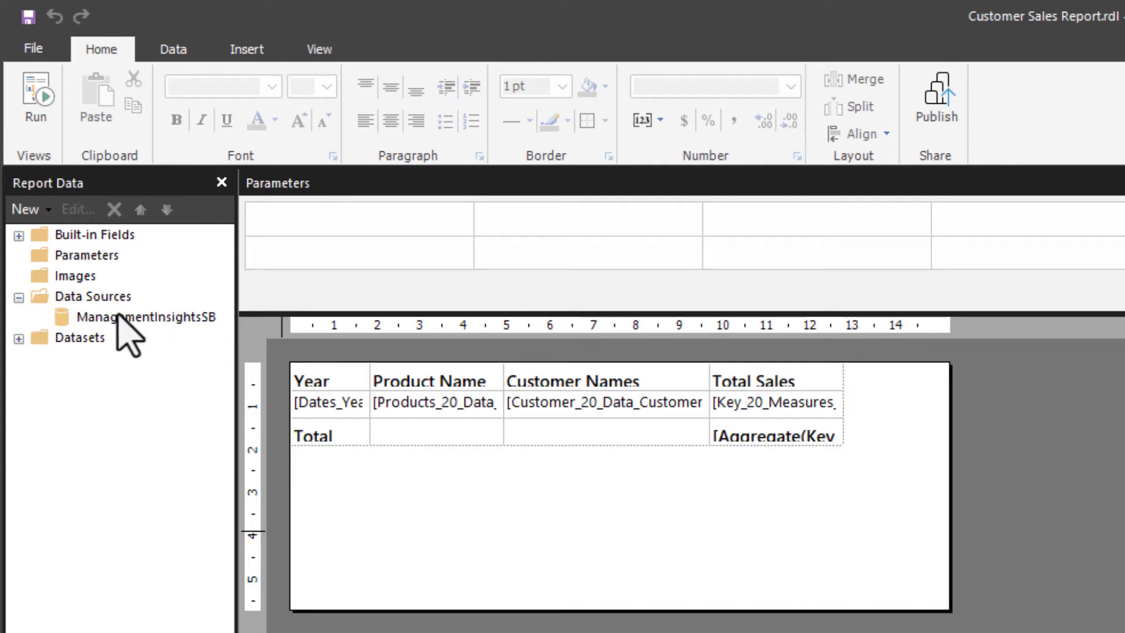
drag(236, 311, 291, 311)
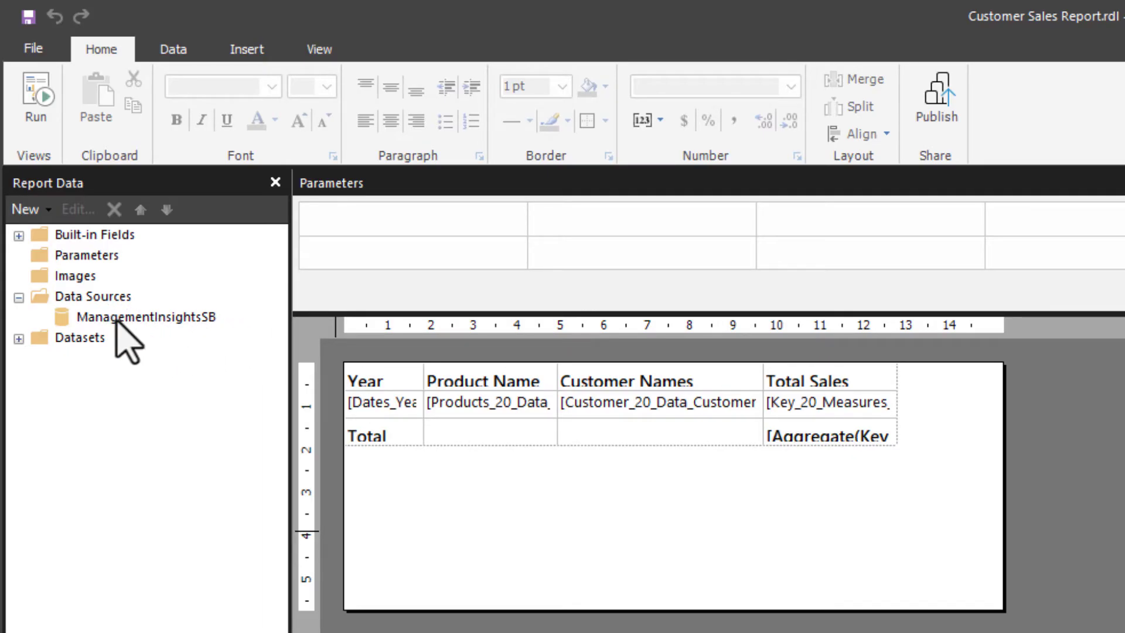
click(19, 339)
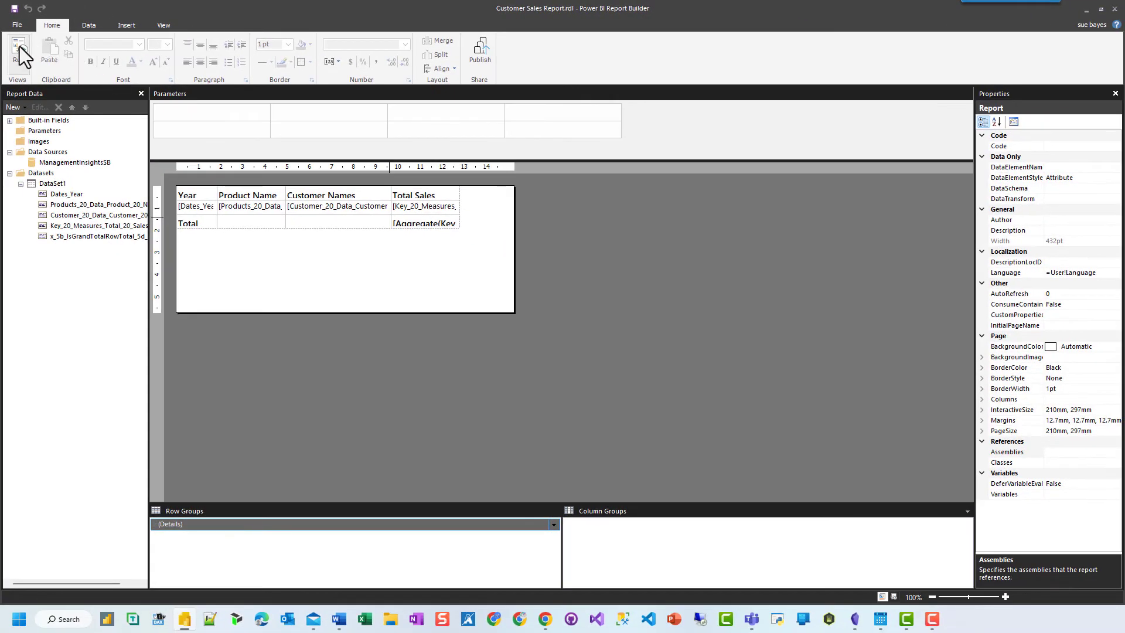
click(19, 47)
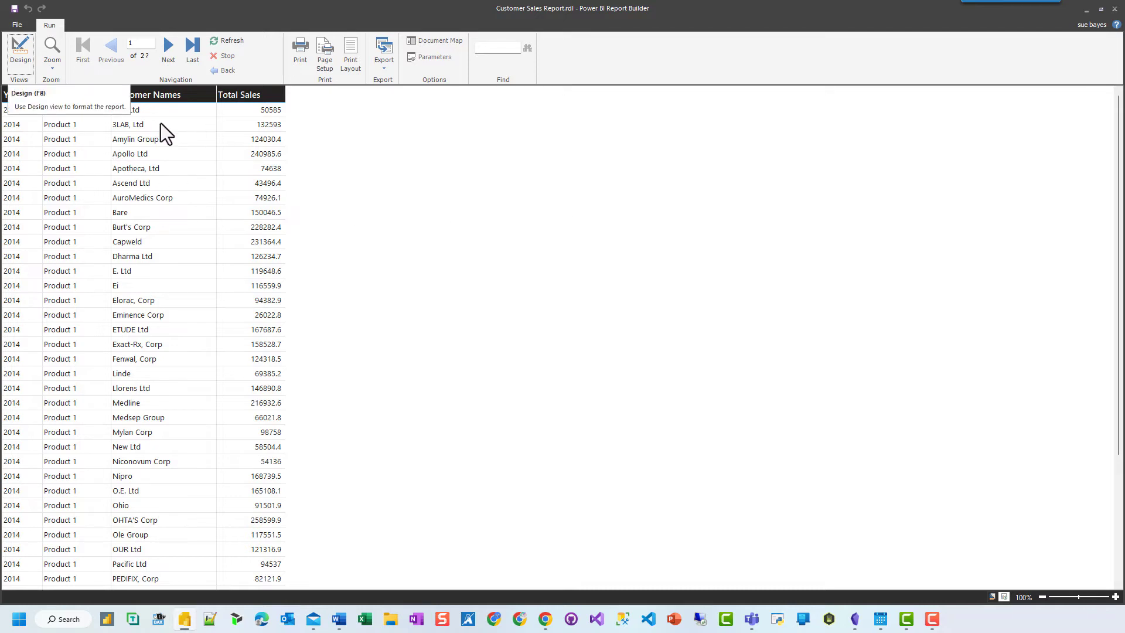
click(15, 45)
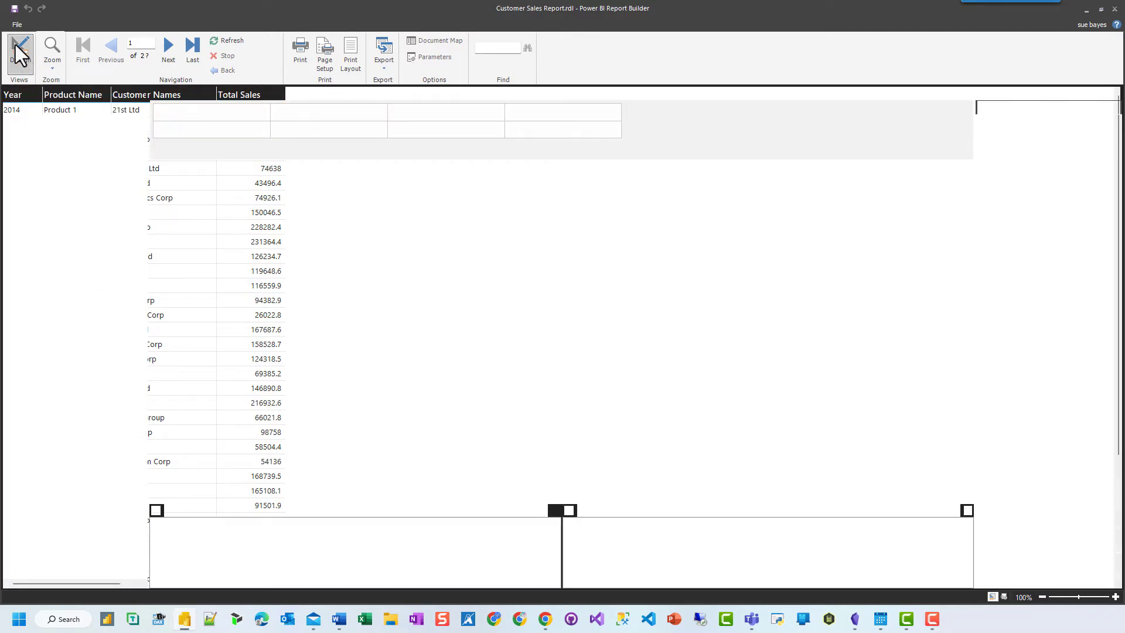
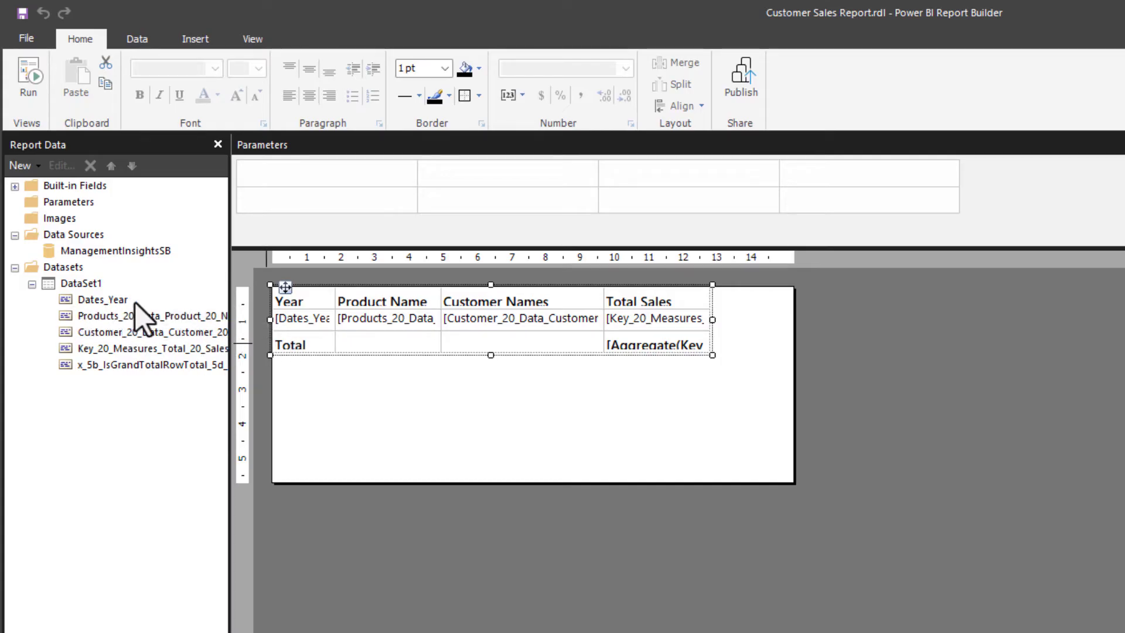
Start a second dataset for the report using the ManagementInsightsSB data source
click(65, 269)
right_click(64, 271)
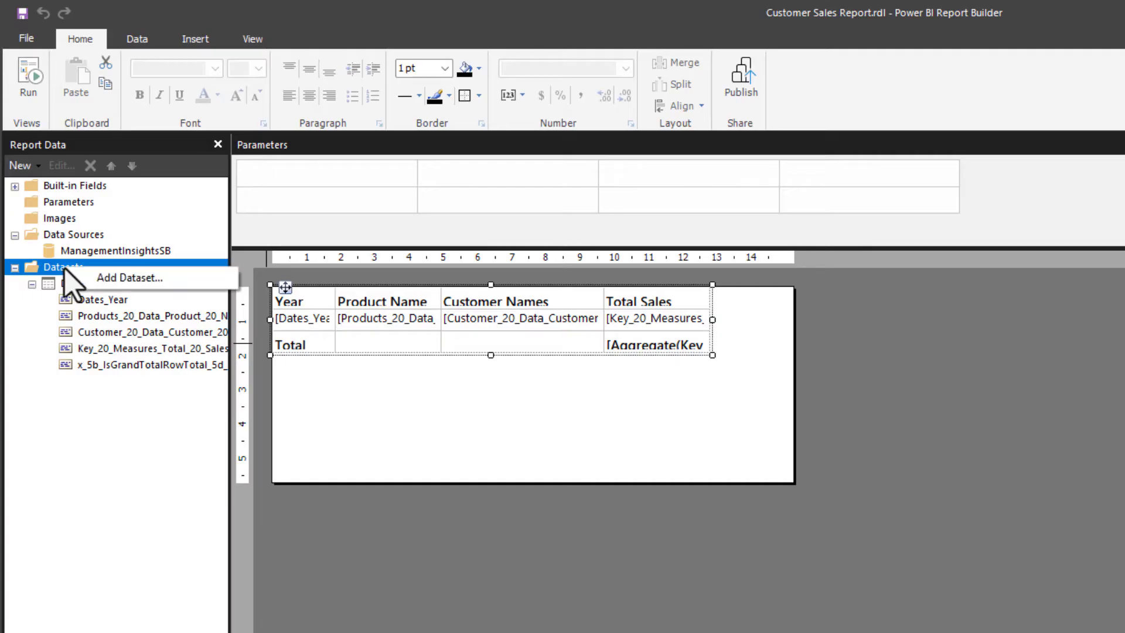
click(131, 276)
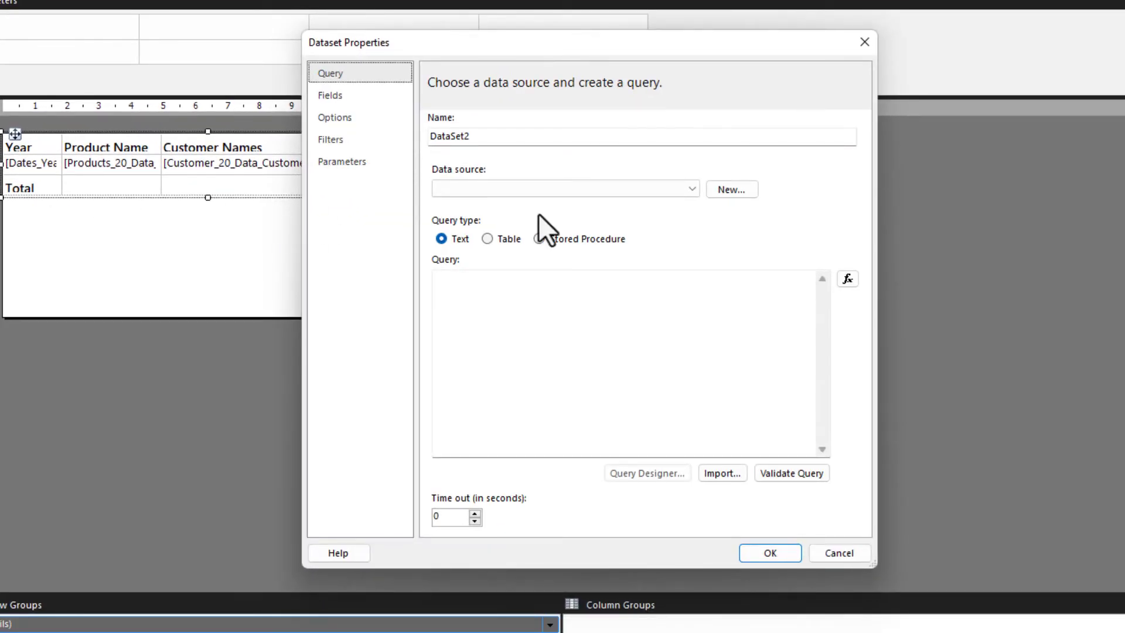
click(649, 192)
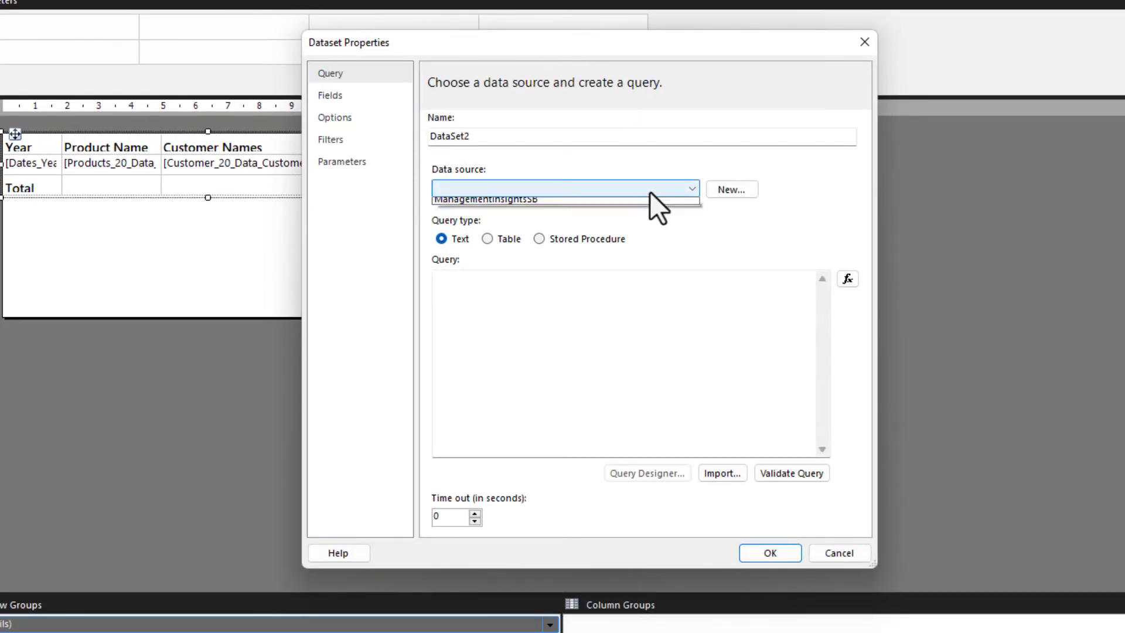
click(577, 204)
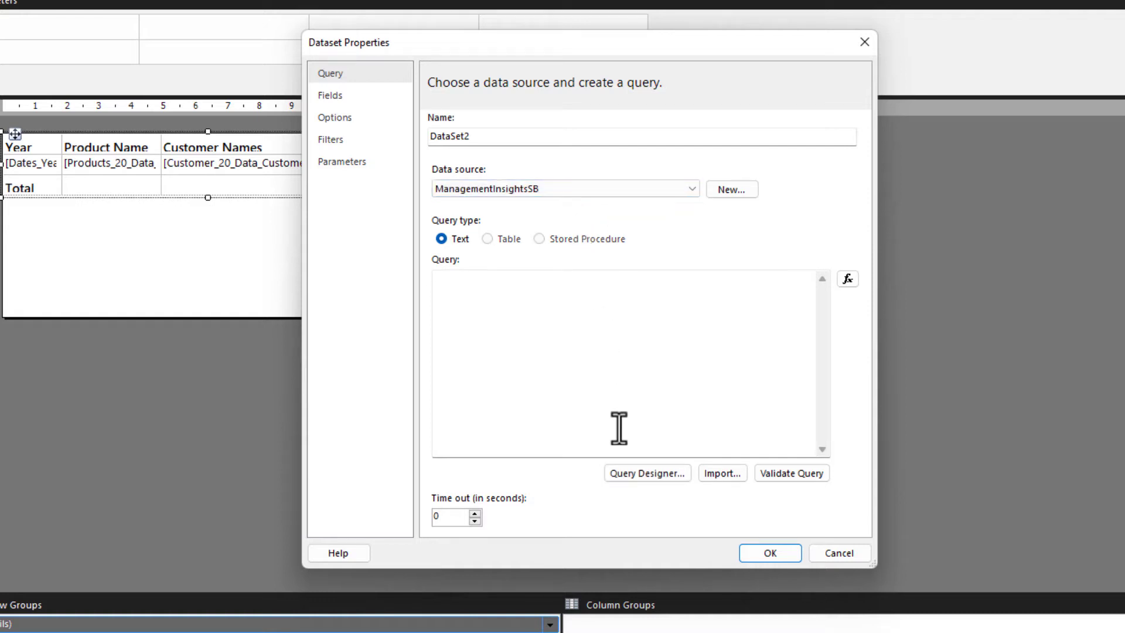
Build the new dataset's query from the Year field of the Dates table, execute it and save the dataset
click(633, 473)
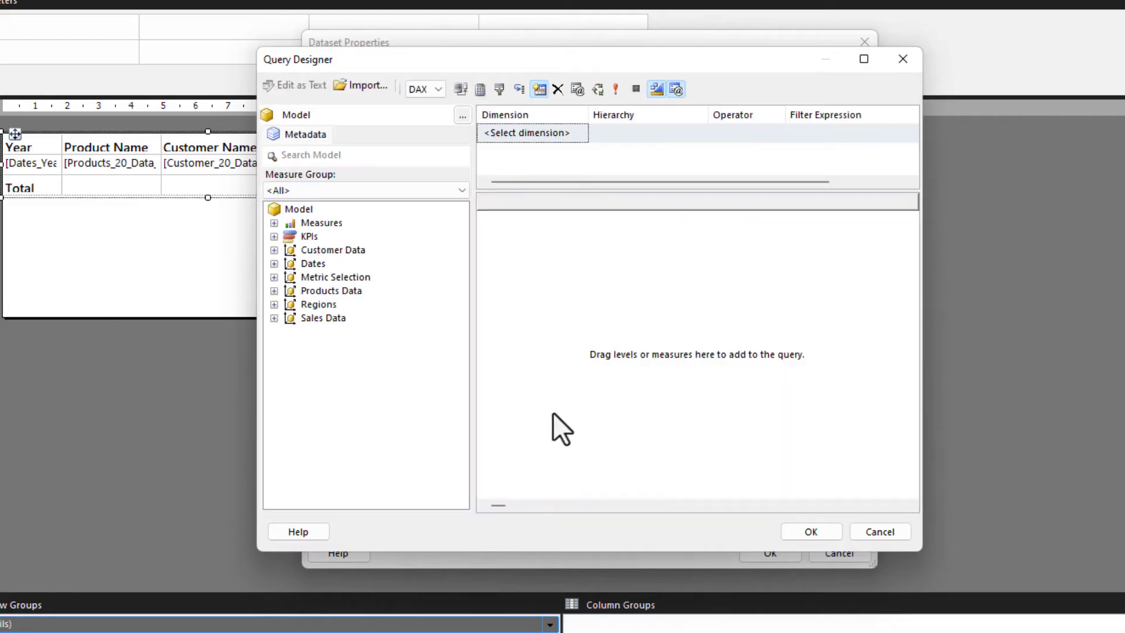
click(274, 263)
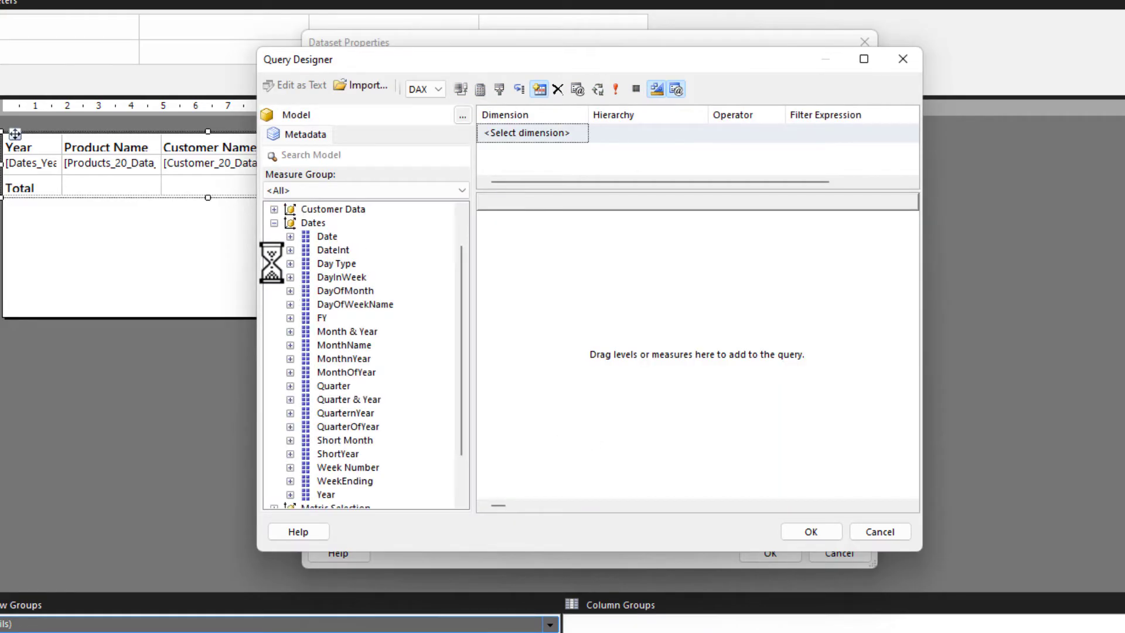
drag(329, 494, 589, 283)
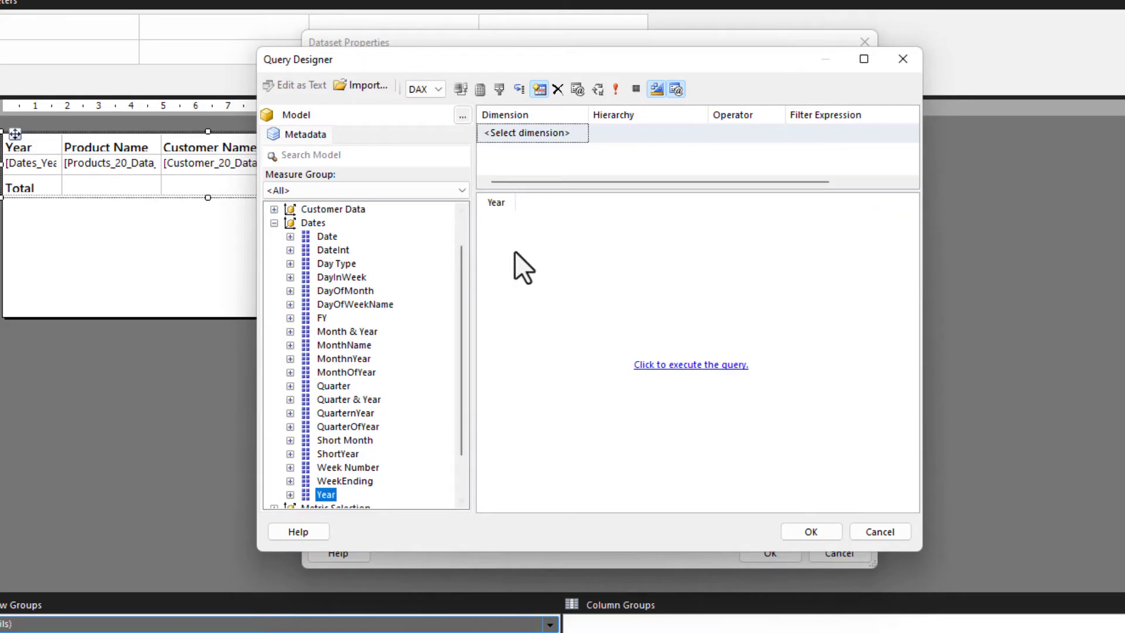
click(682, 366)
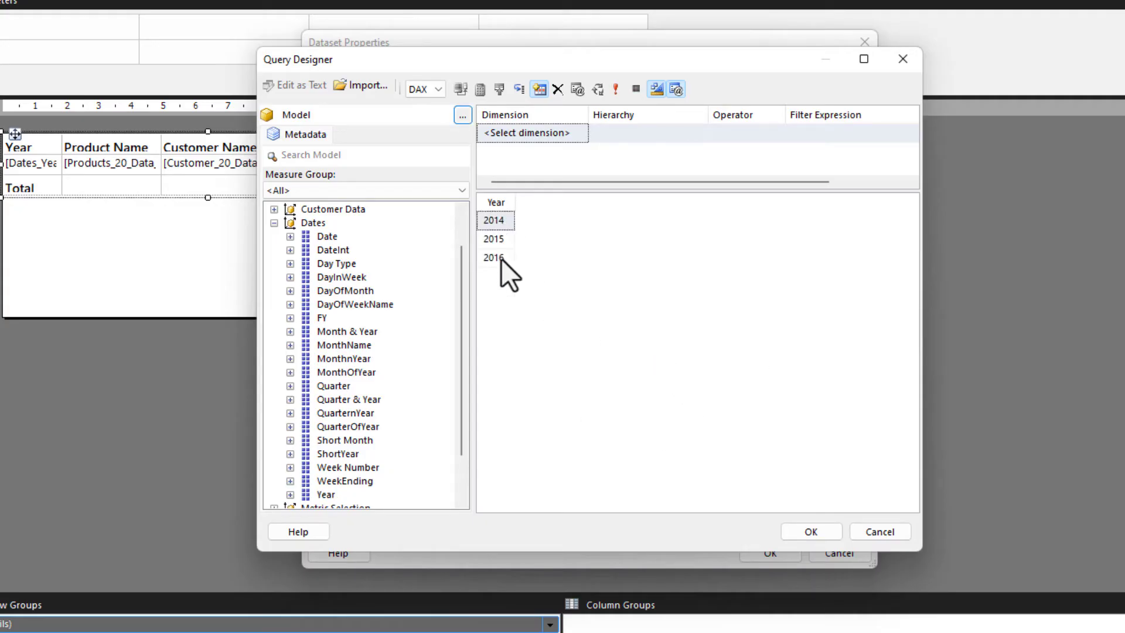
click(811, 532)
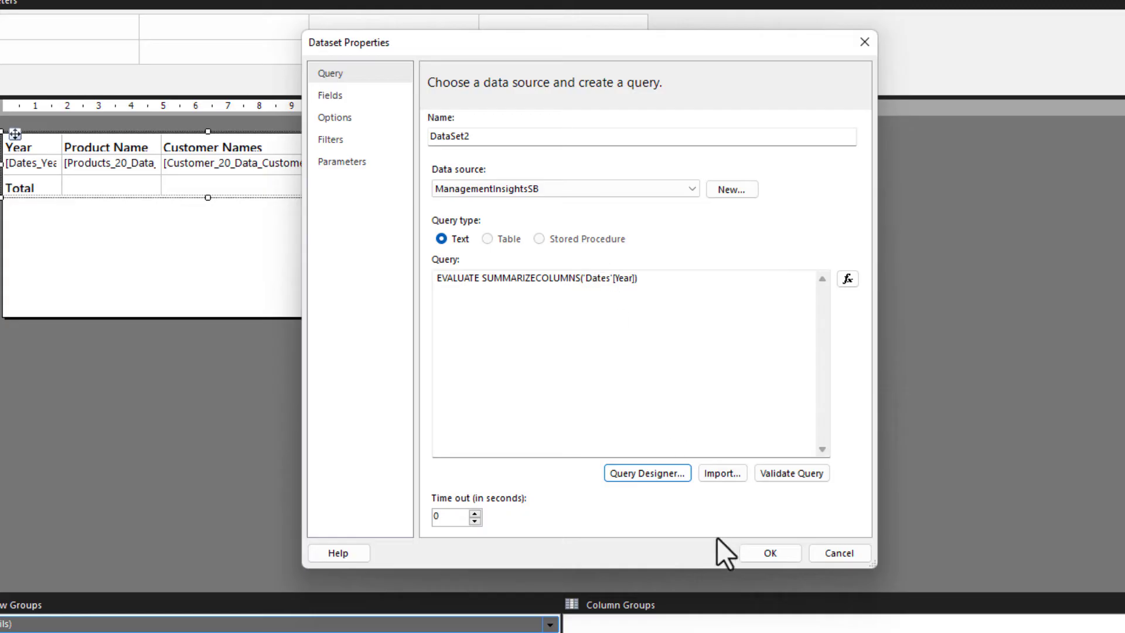
click(764, 553)
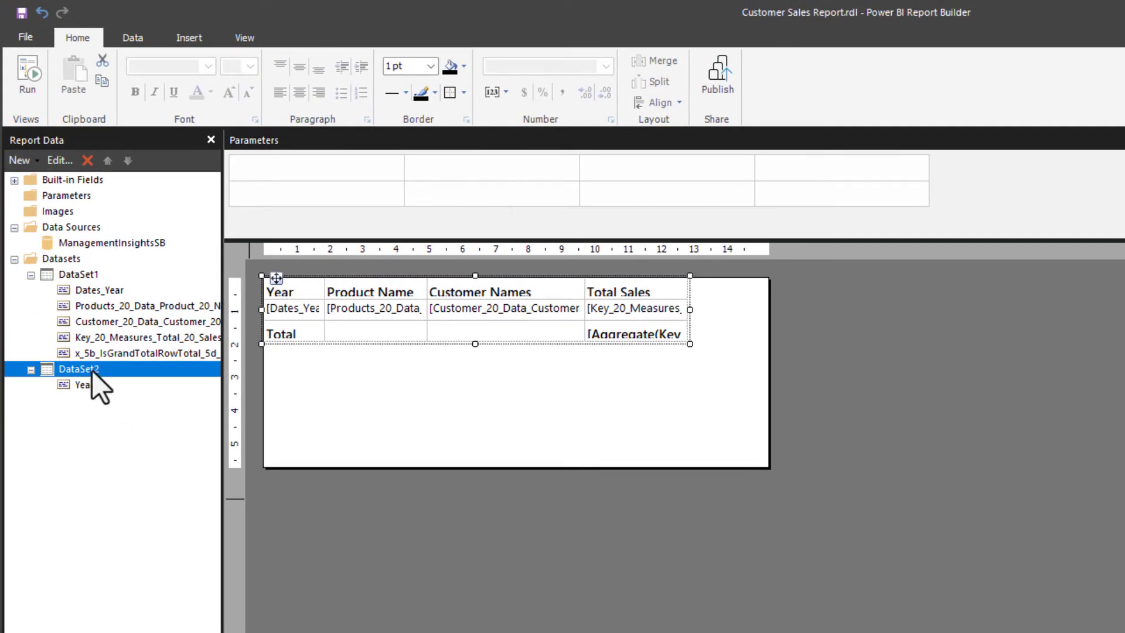
Add a report parameter with both its name and prompt set to Year
click(72, 195)
right_click(73, 194)
click(128, 201)
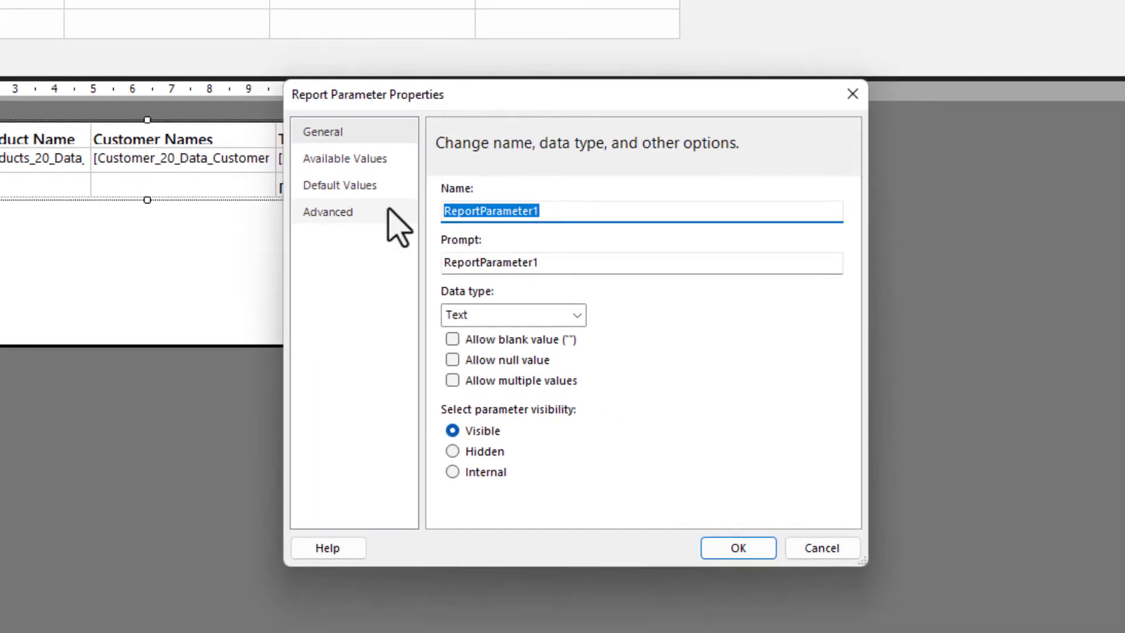
text(Year)
key(Tab)
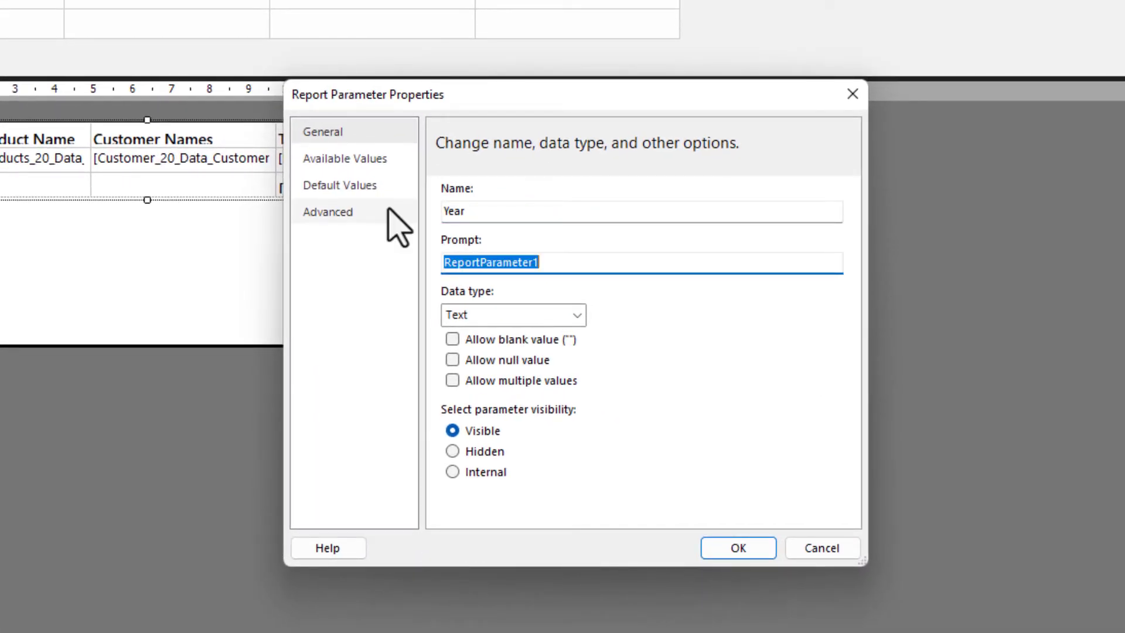
text(Year)
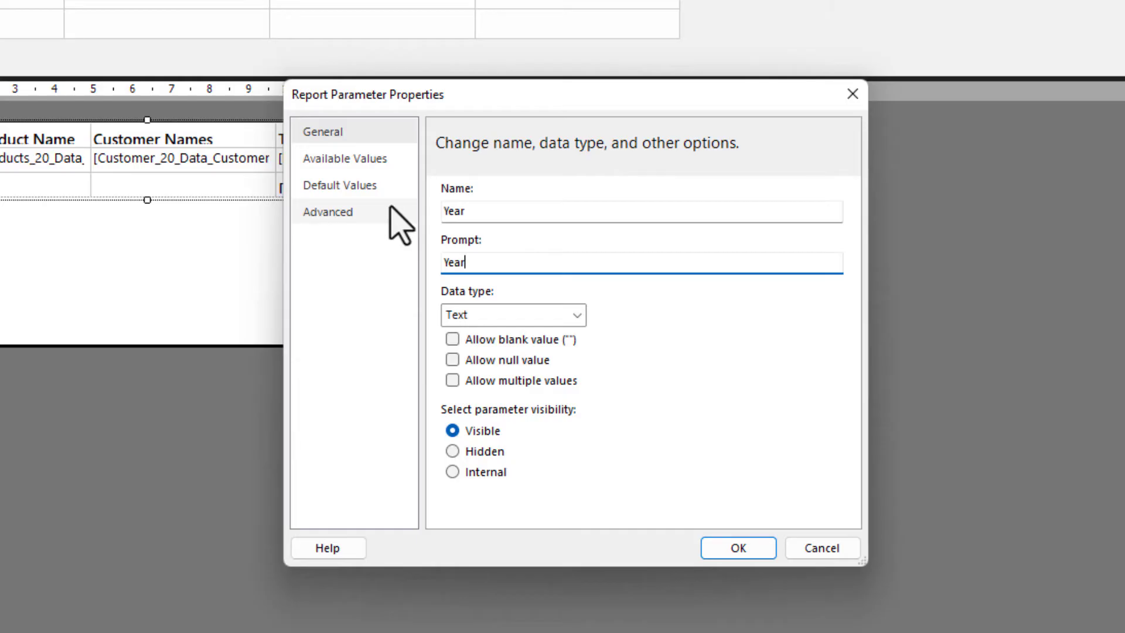
Get the parameter's available values from a query on DataSet2, with Year as value and label field, and save the parameter
click(367, 163)
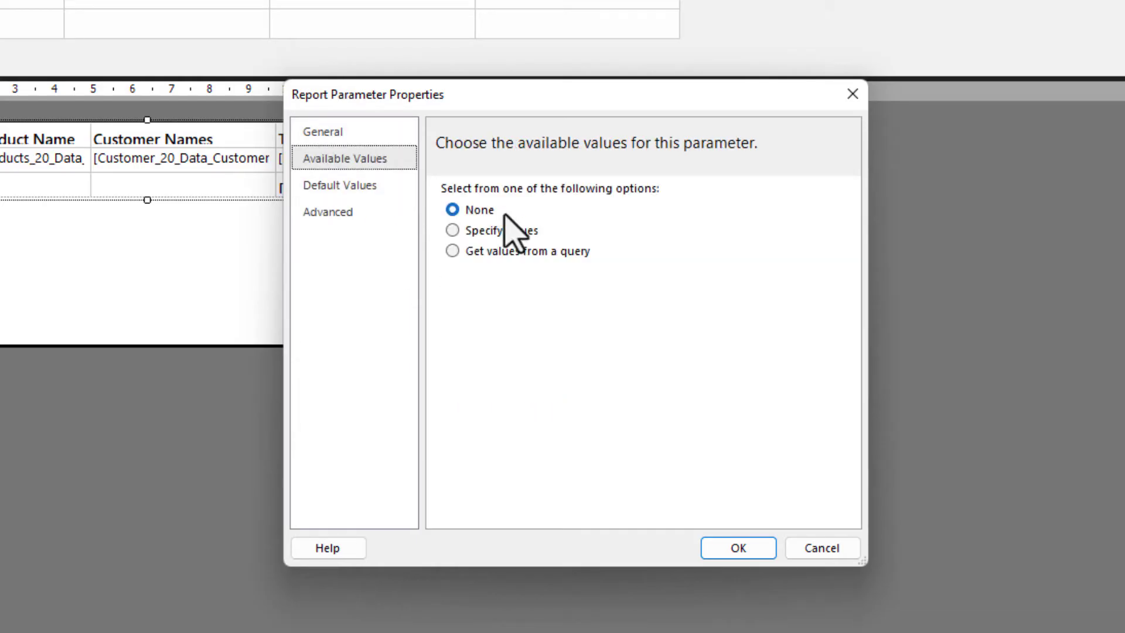
click(500, 258)
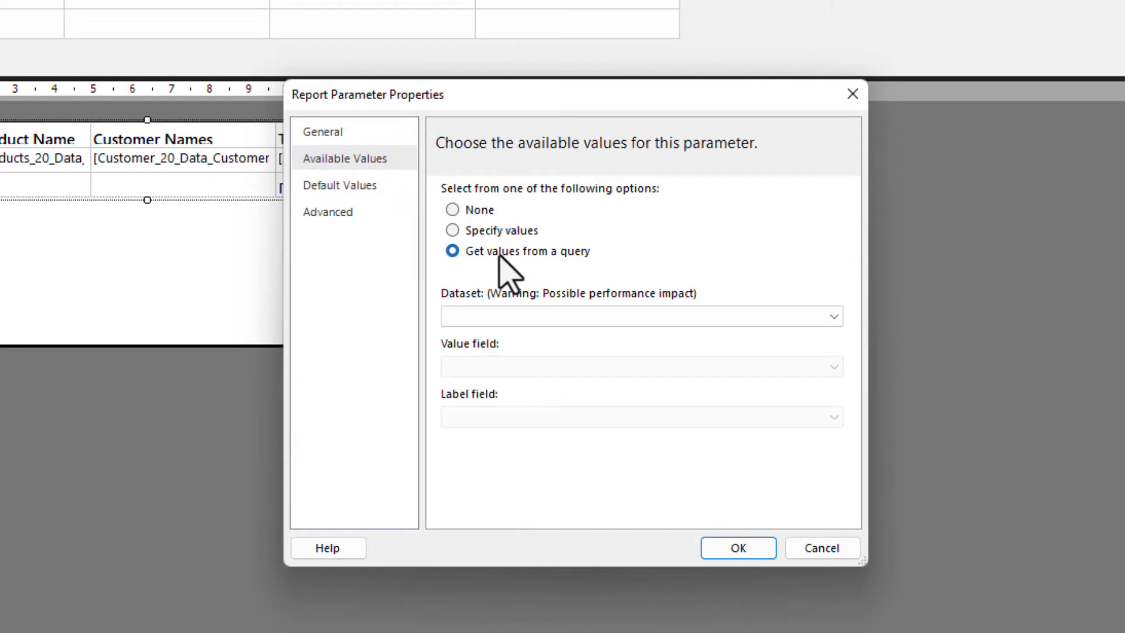
click(522, 319)
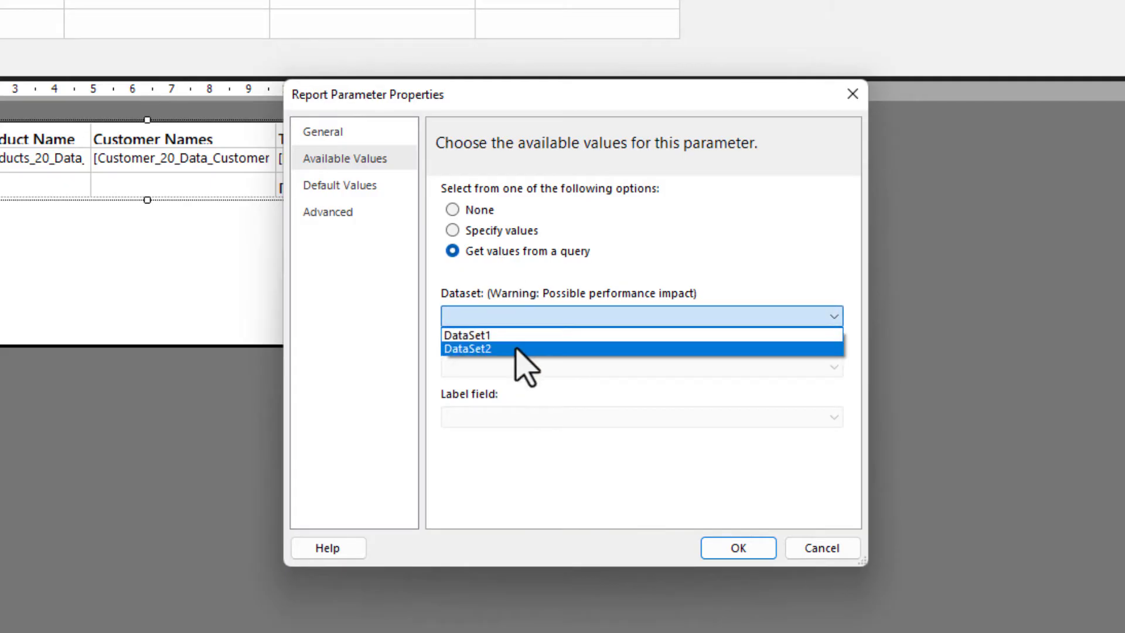
click(515, 349)
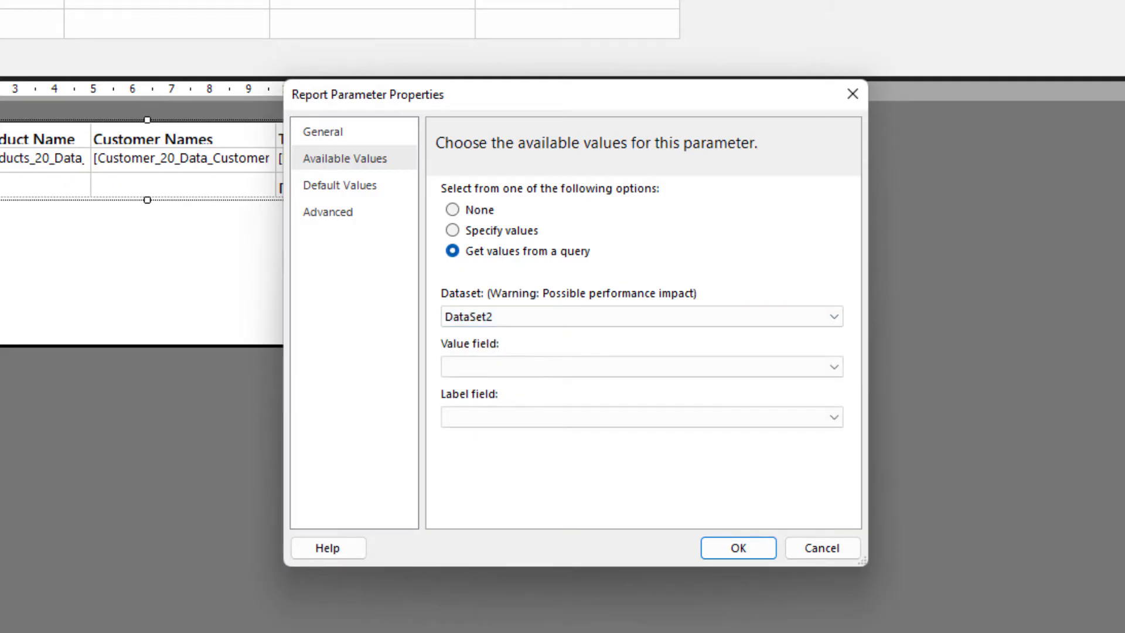
click(555, 369)
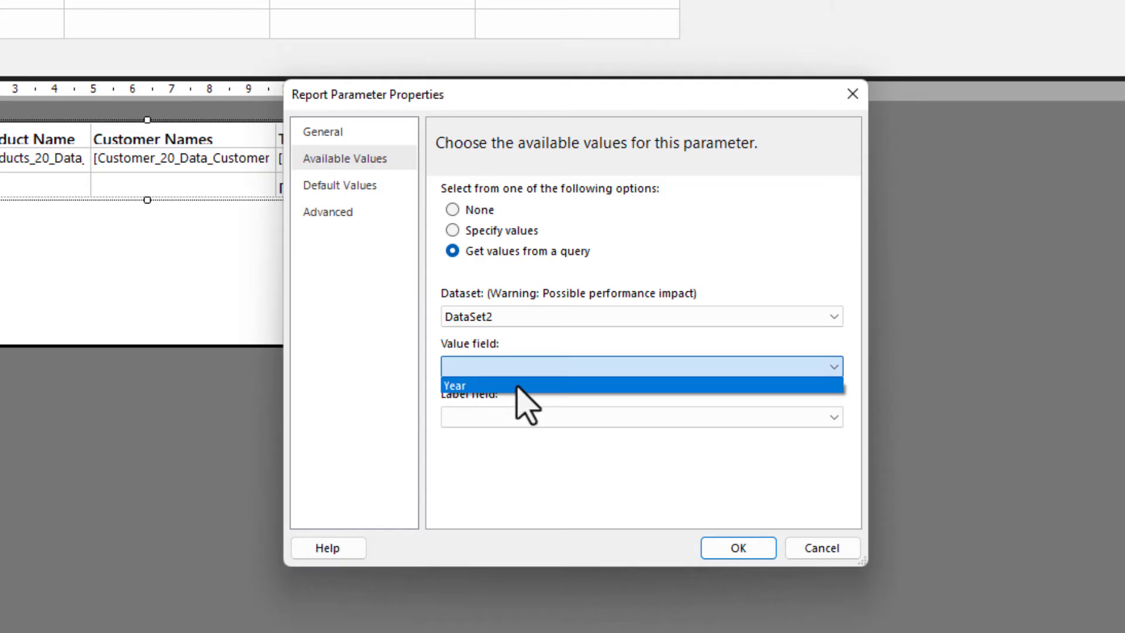
click(515, 385)
click(511, 418)
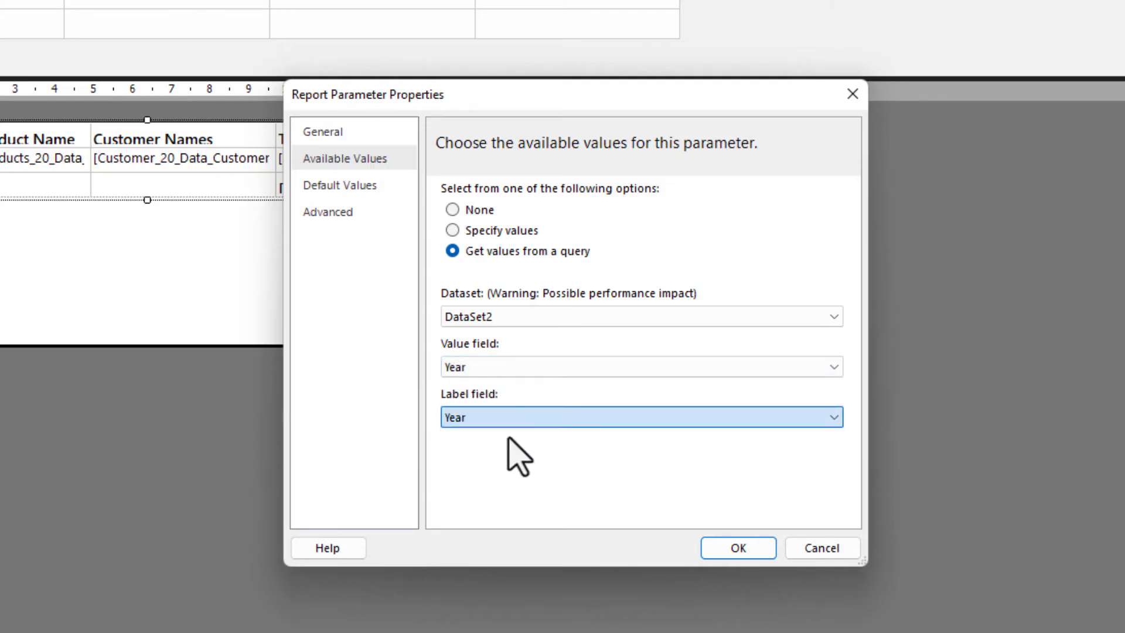
click(514, 437)
click(737, 547)
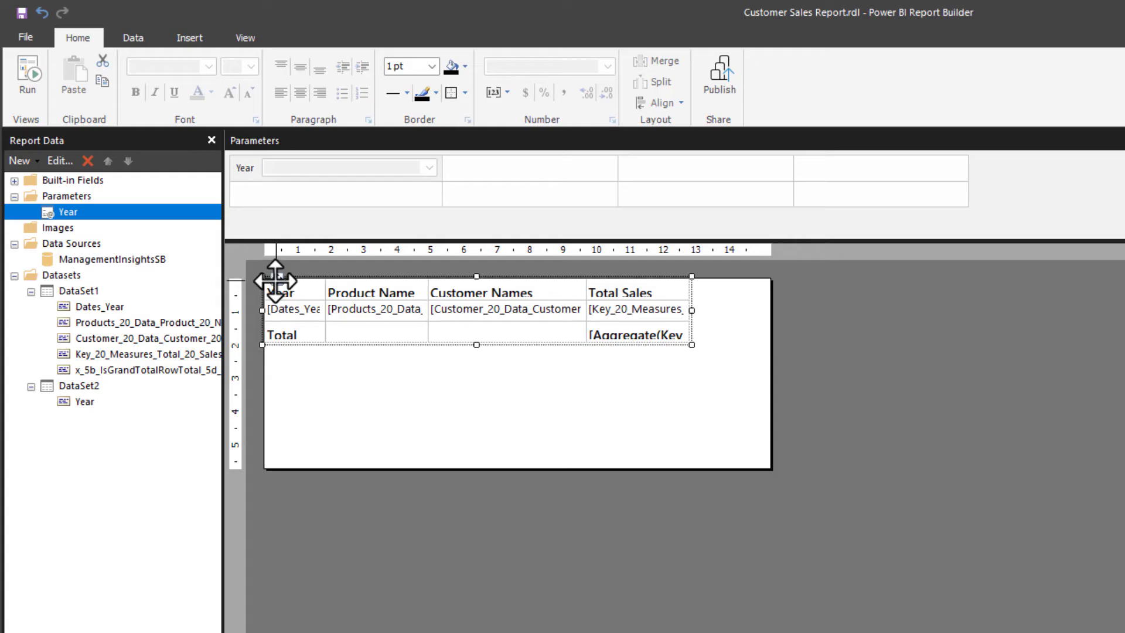
Add a filter on the [Dates_Year] field in the properties of the sales table
click(312, 338)
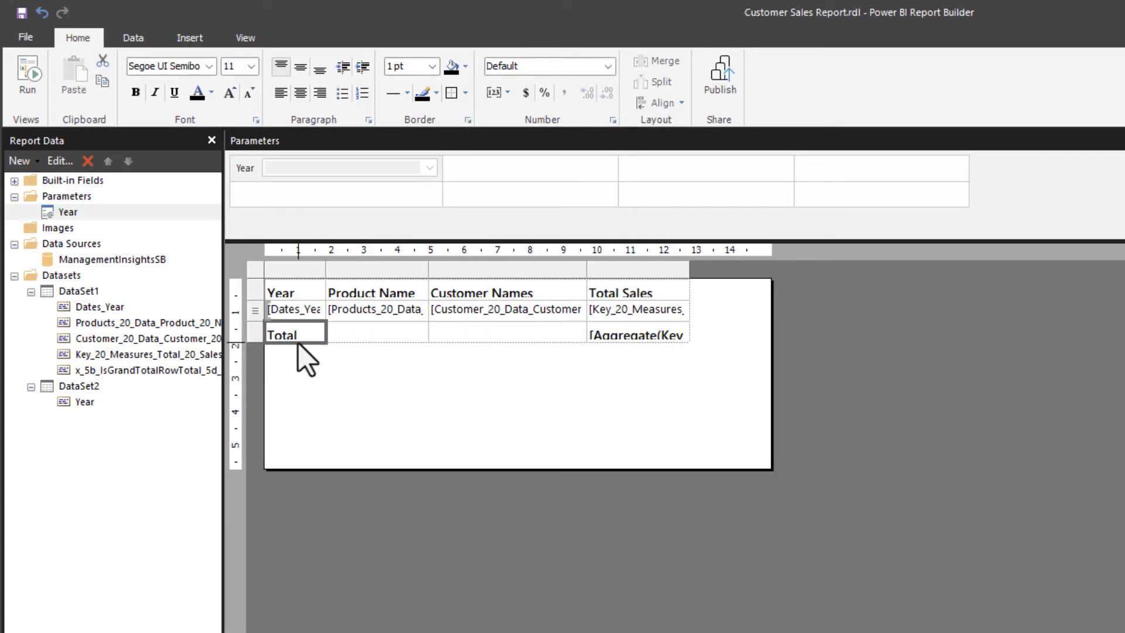
right_click(255, 272)
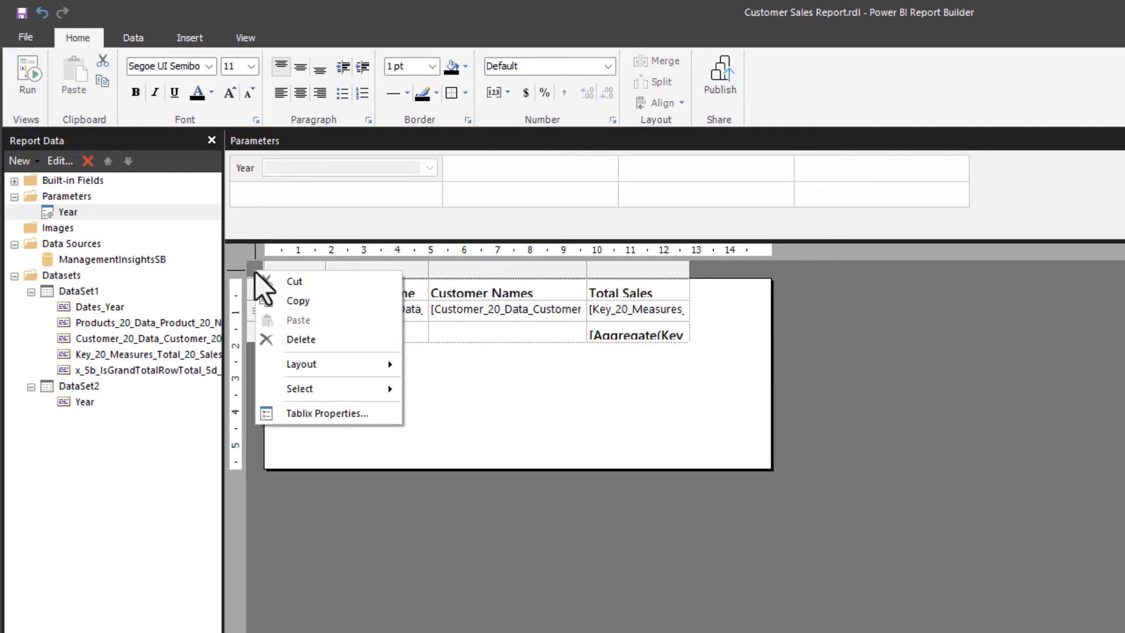
click(328, 410)
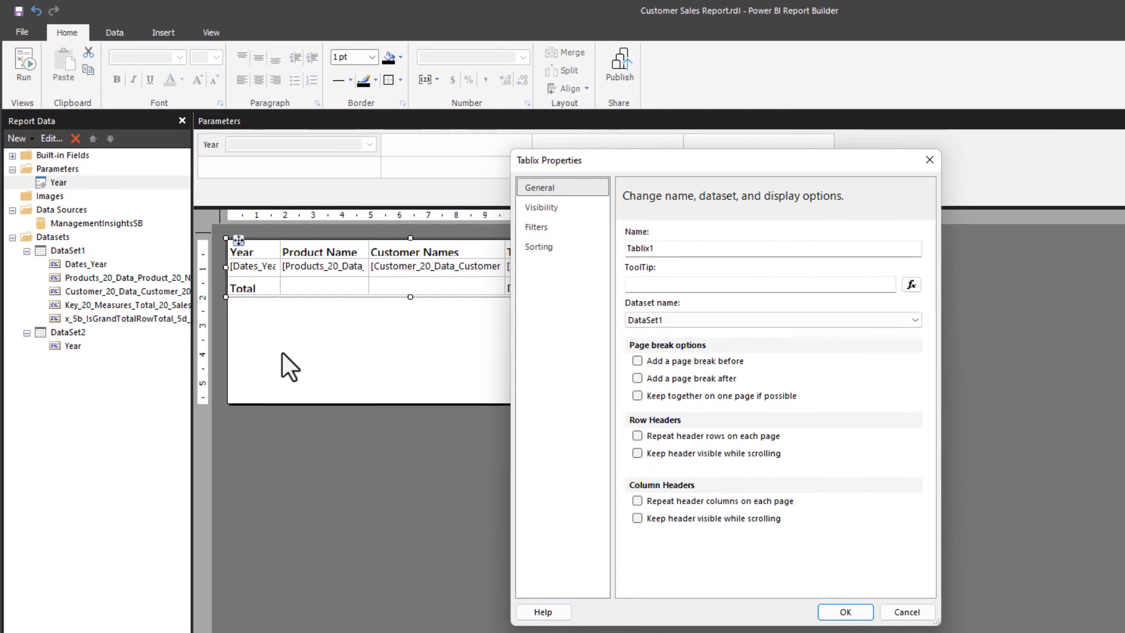
click(546, 226)
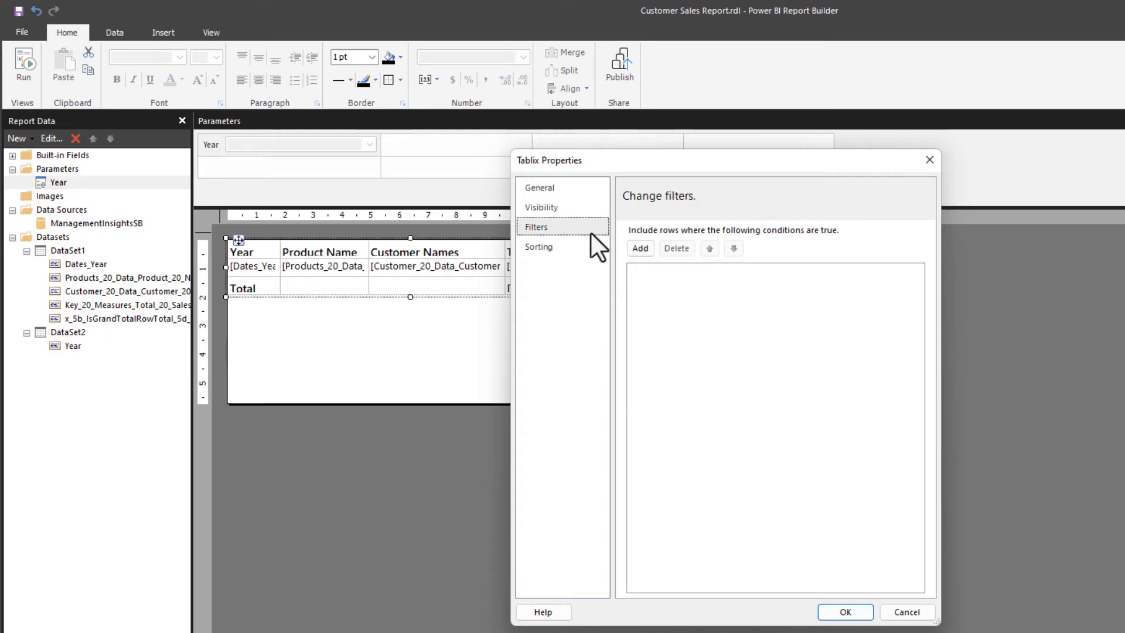
click(641, 248)
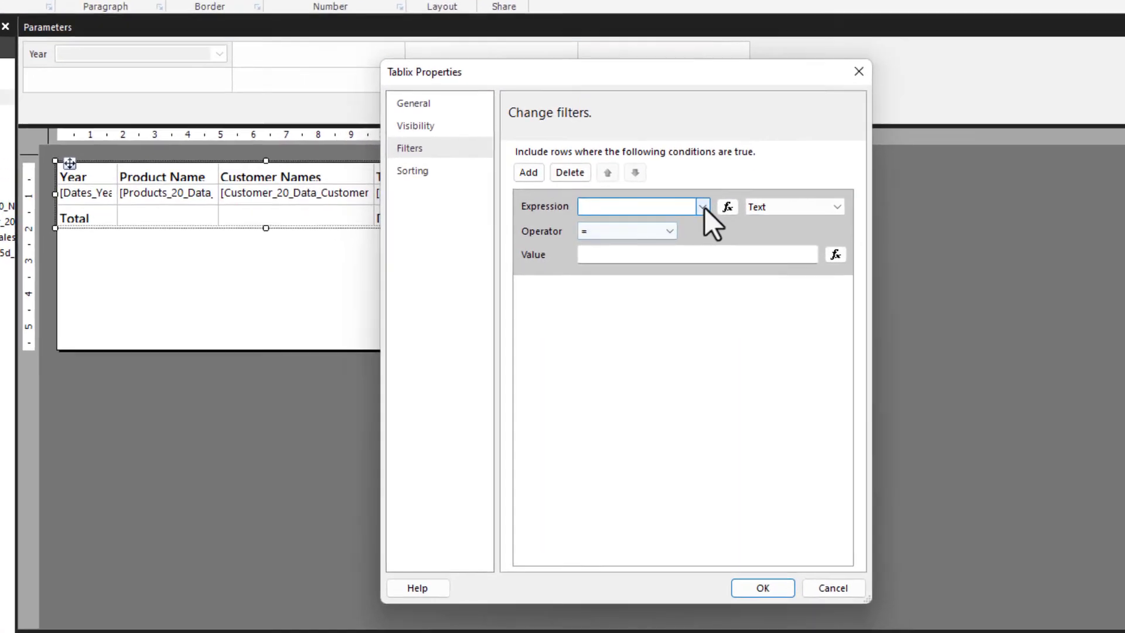
click(792, 278)
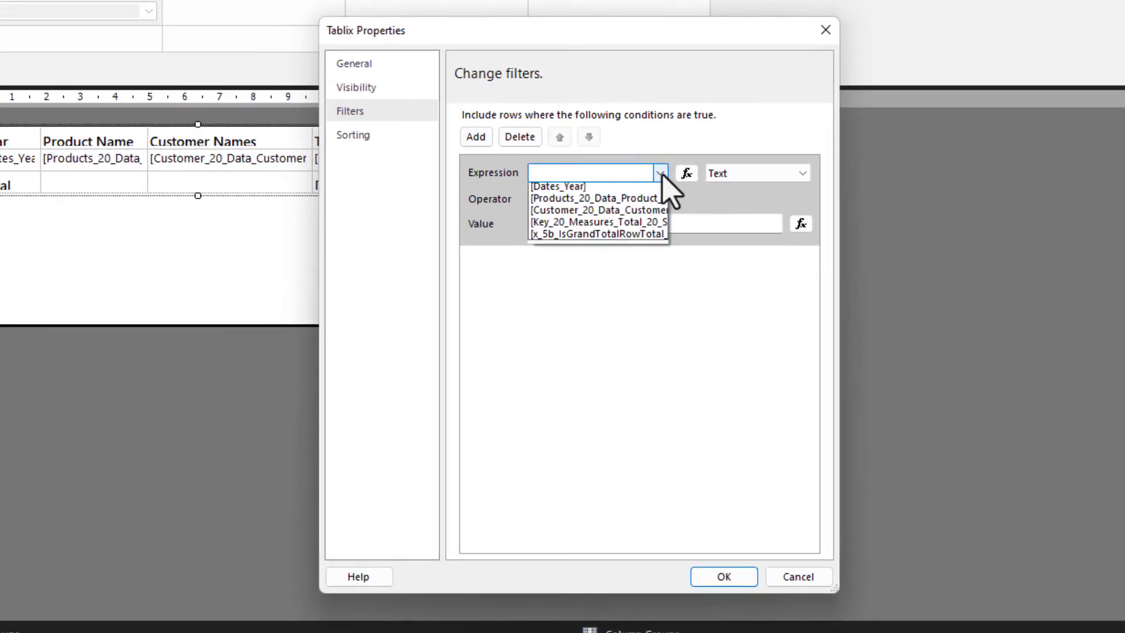
click(608, 191)
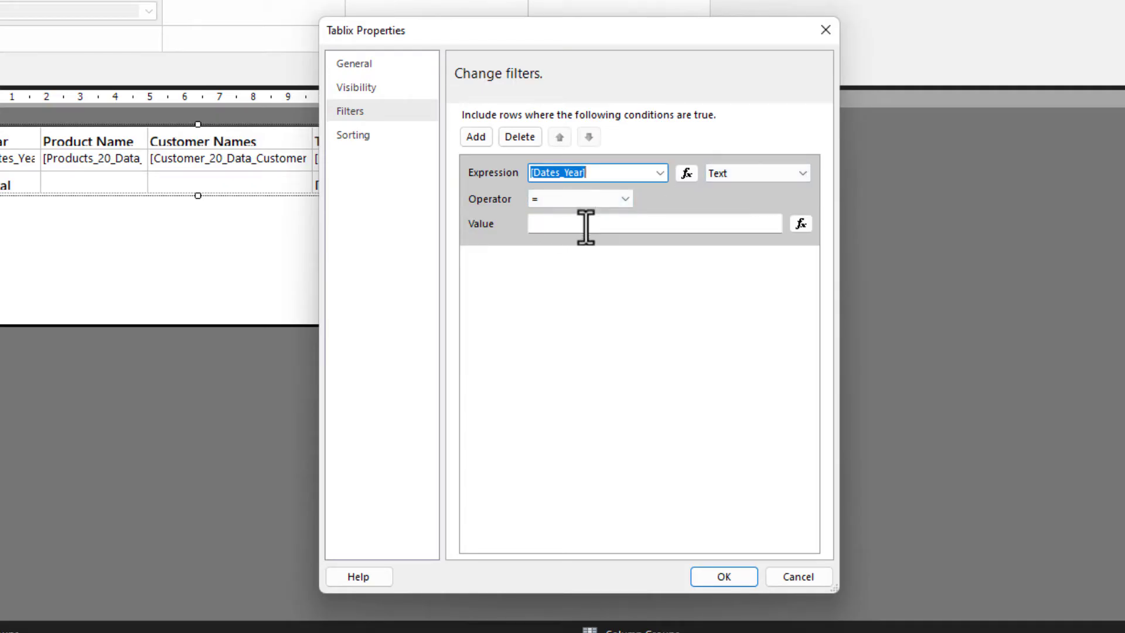
Set the filter's value to the expression =Parameters!Year.Value
click(801, 224)
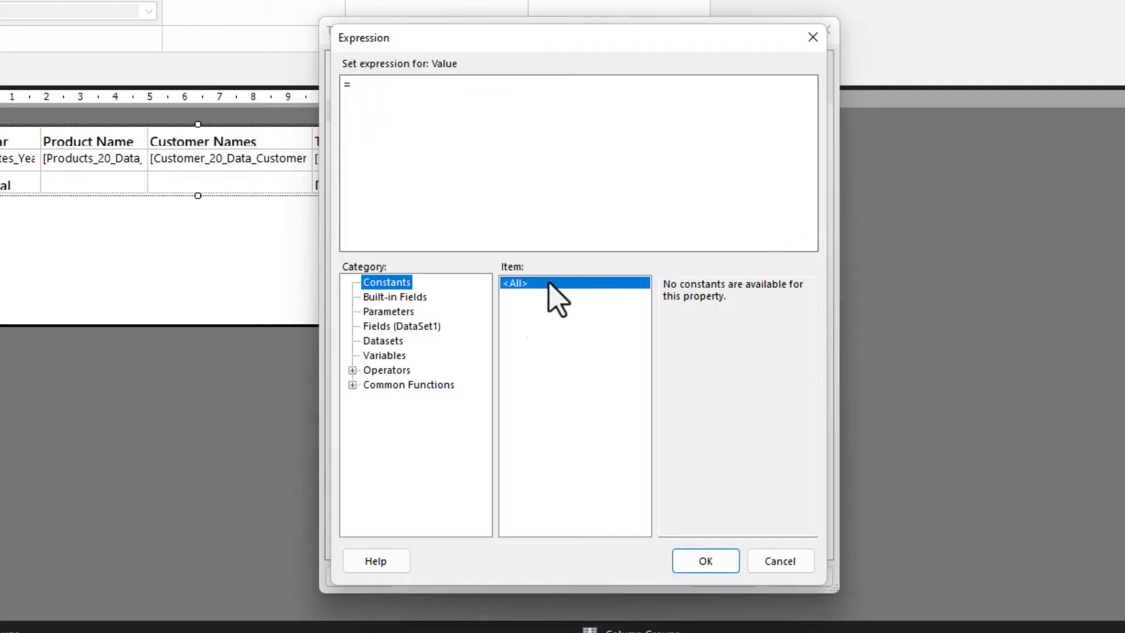
click(388, 312)
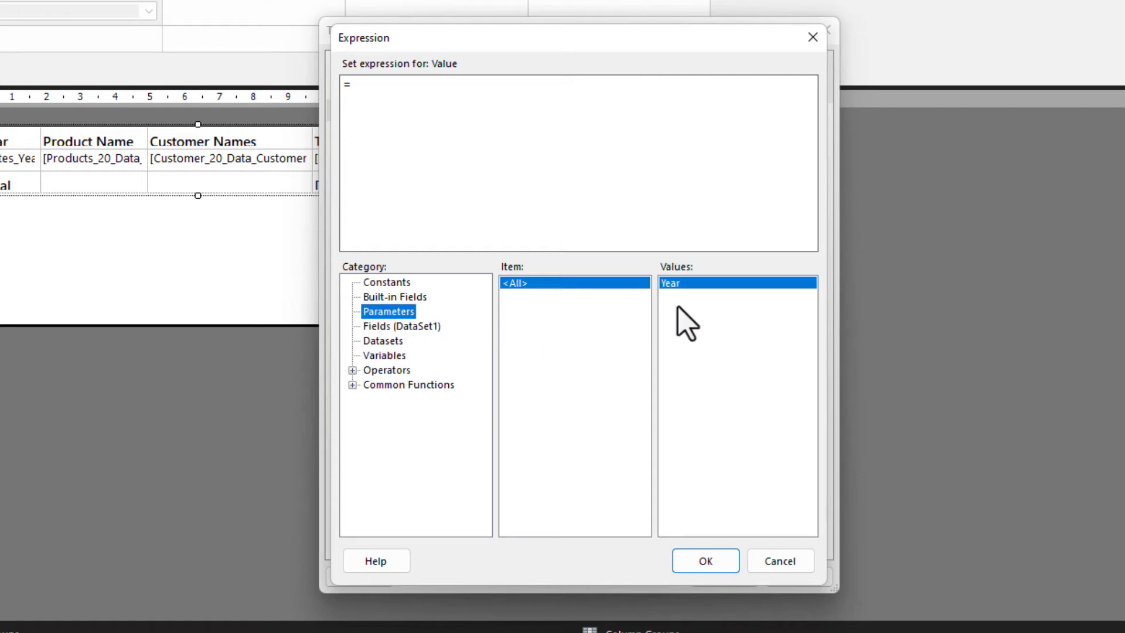
double_click(669, 283)
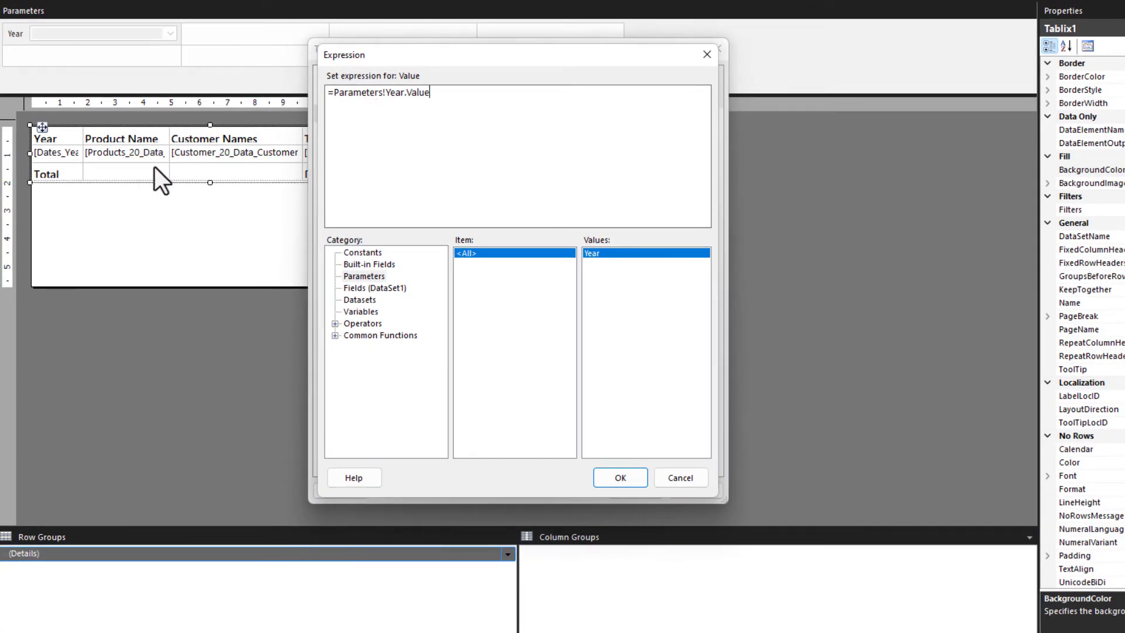
click(610, 479)
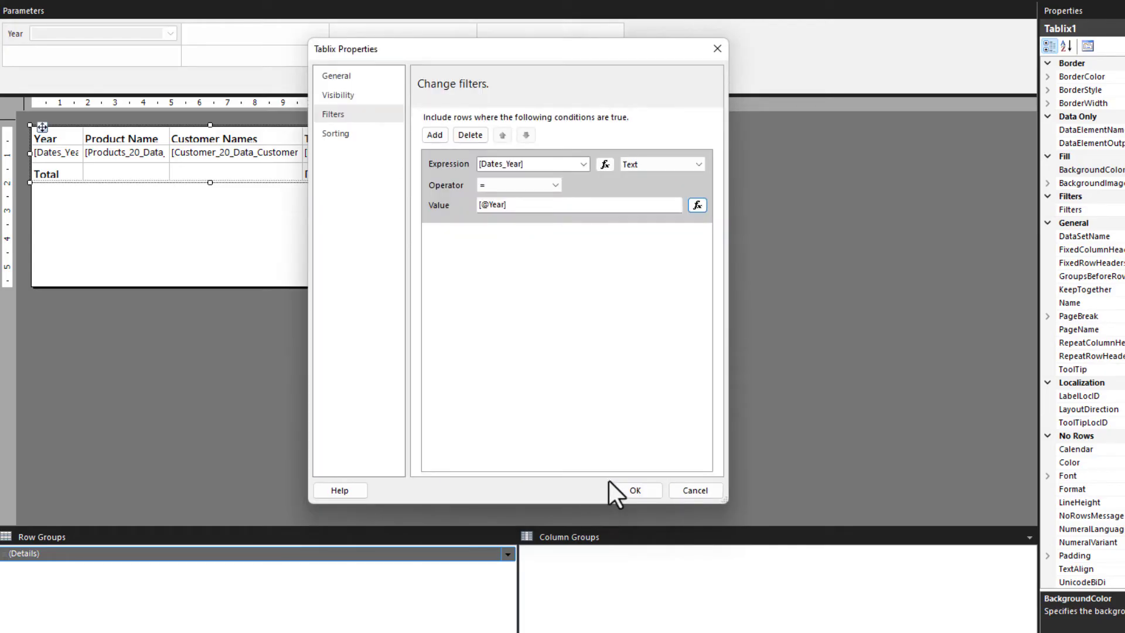
Sort the table by the customer names field from A to Z and apply the table properties
click(334, 136)
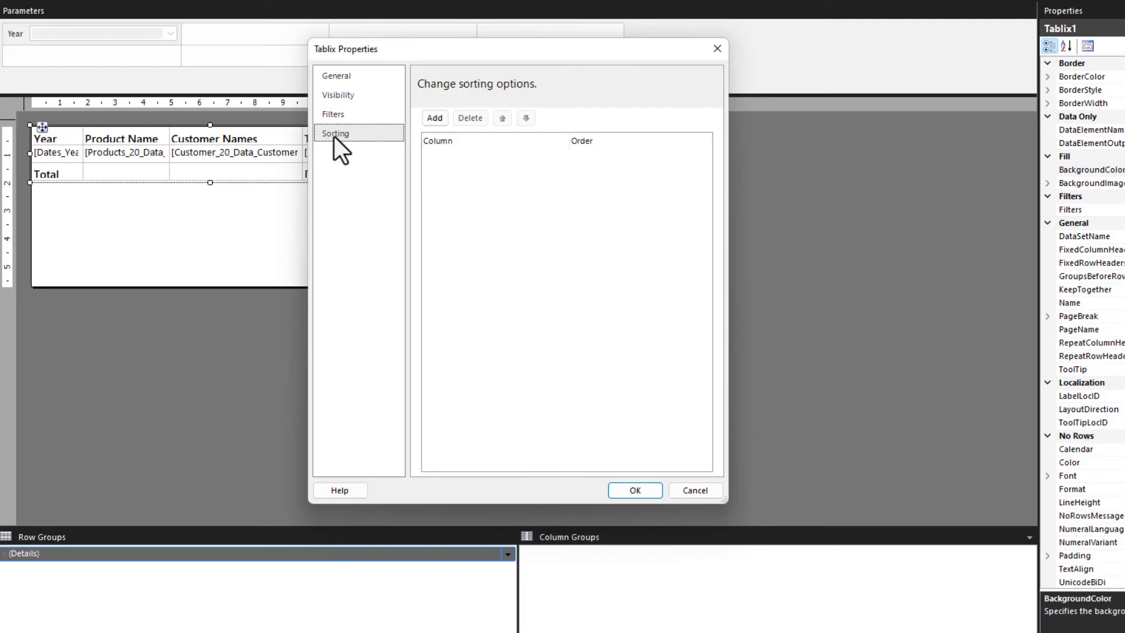
click(434, 119)
click(606, 162)
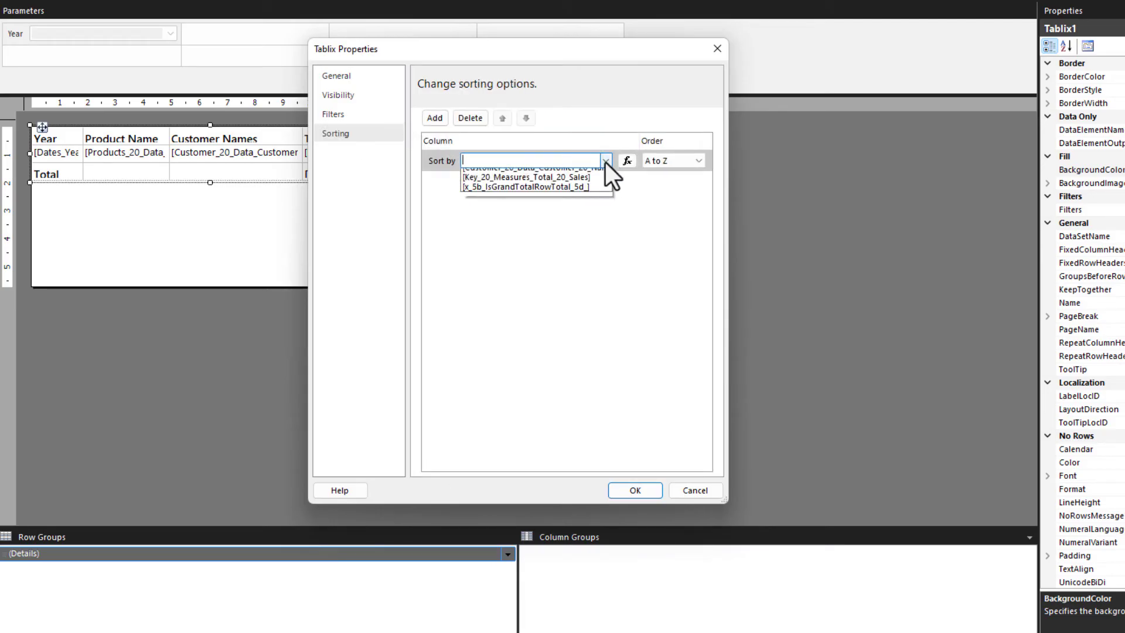
click(567, 195)
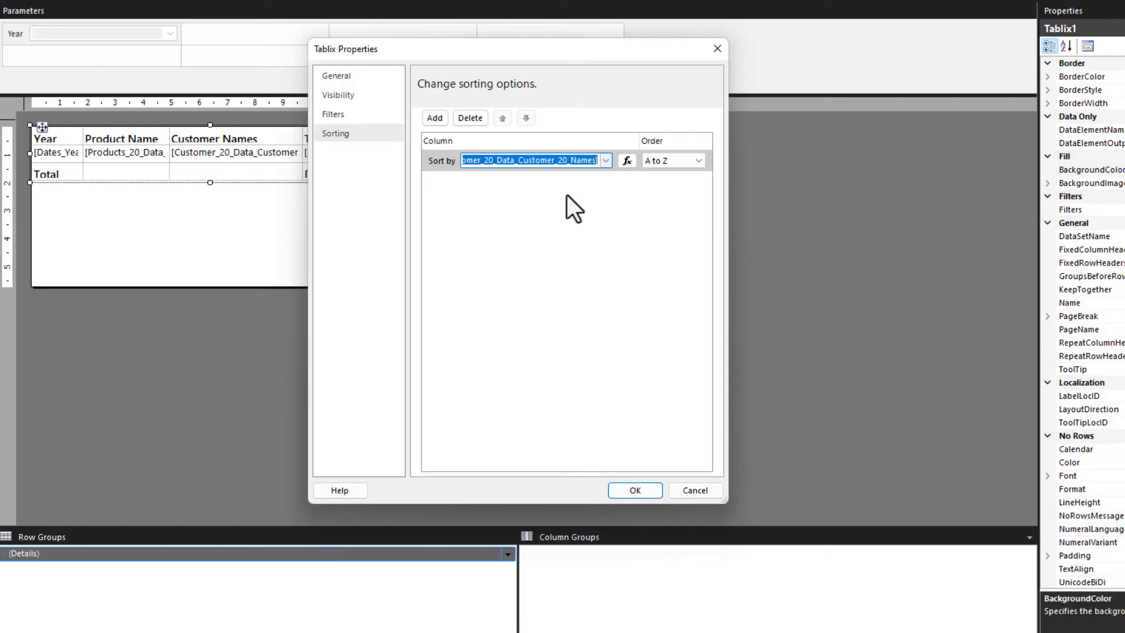
click(618, 491)
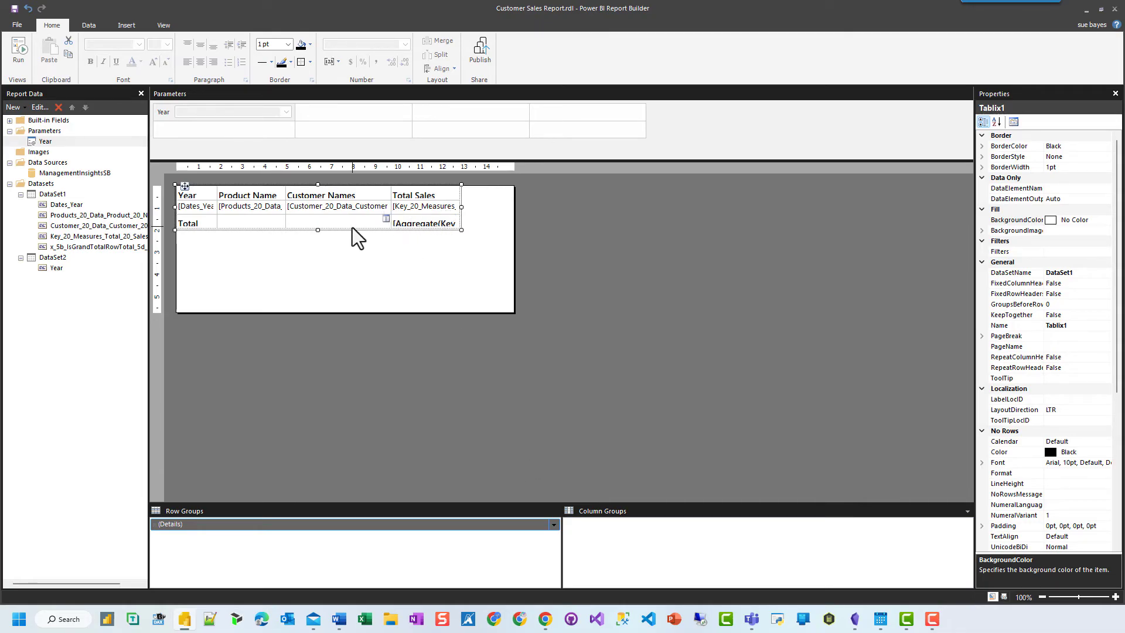
Preview the report, examine the details of the preview error and return to the design
click(17, 50)
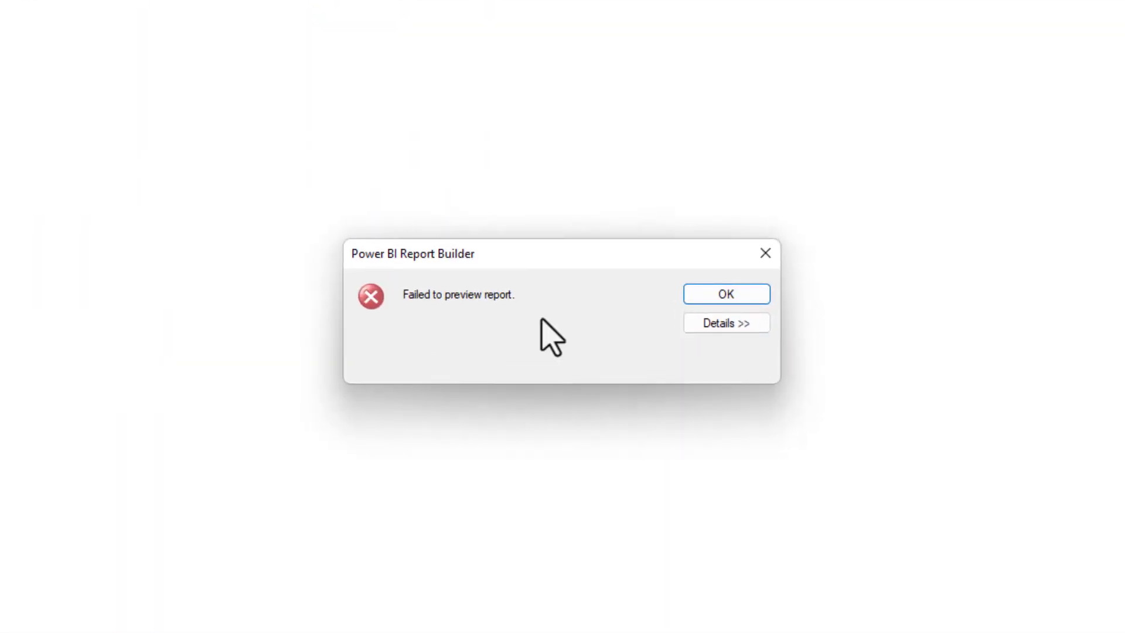
click(726, 324)
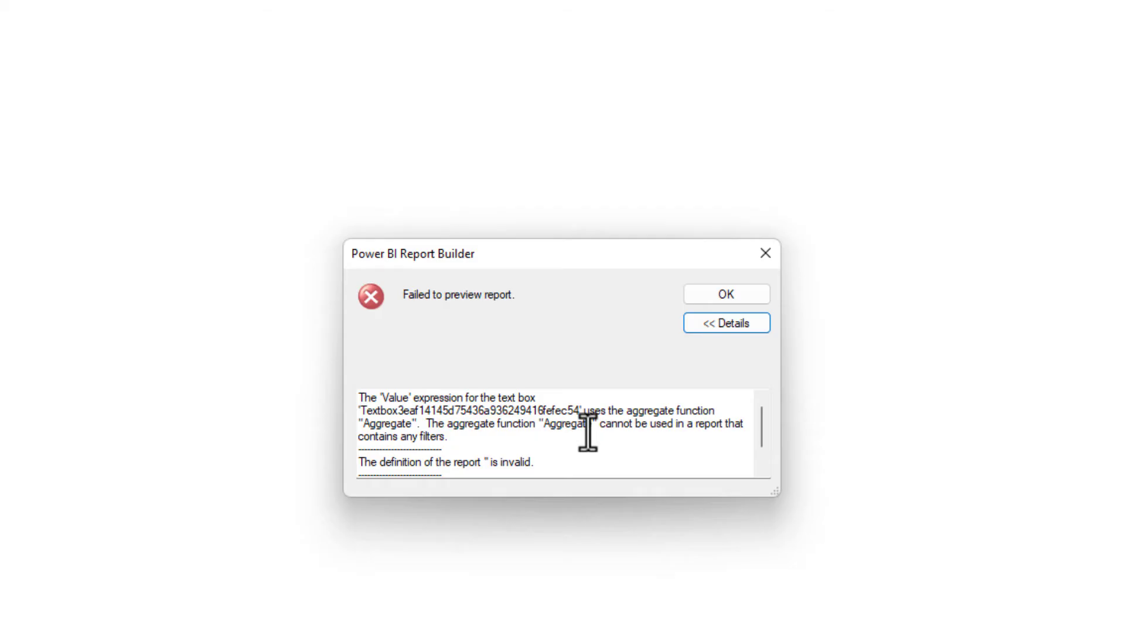
click(727, 294)
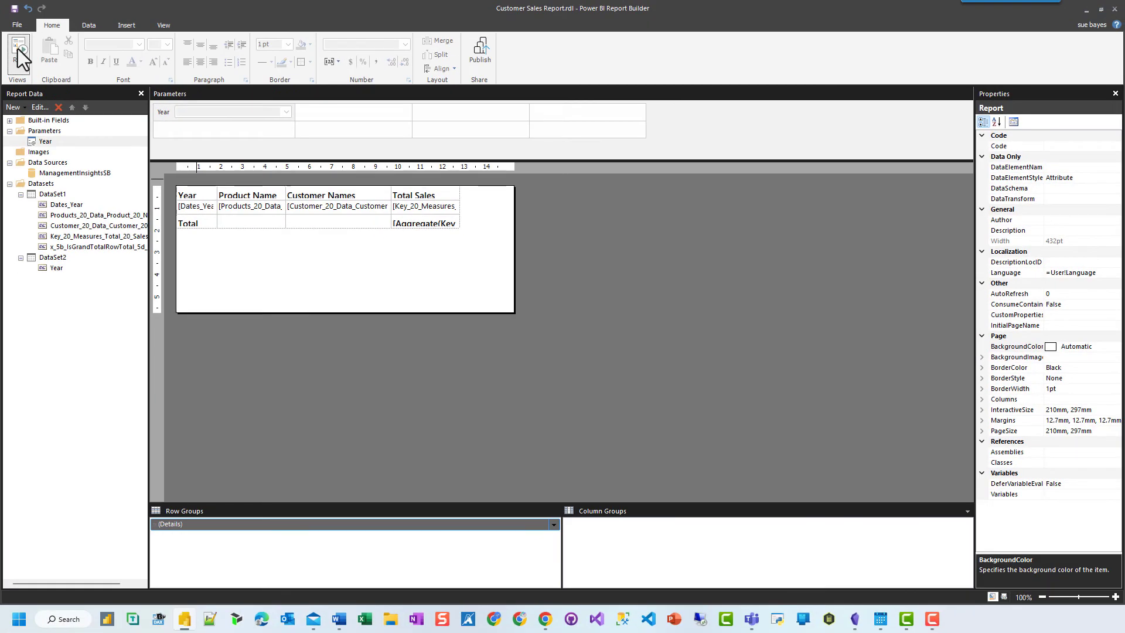
Clear the Aggregate expression from the Total Sales cell in the Total row, keeping the empty cell selected
click(425, 224)
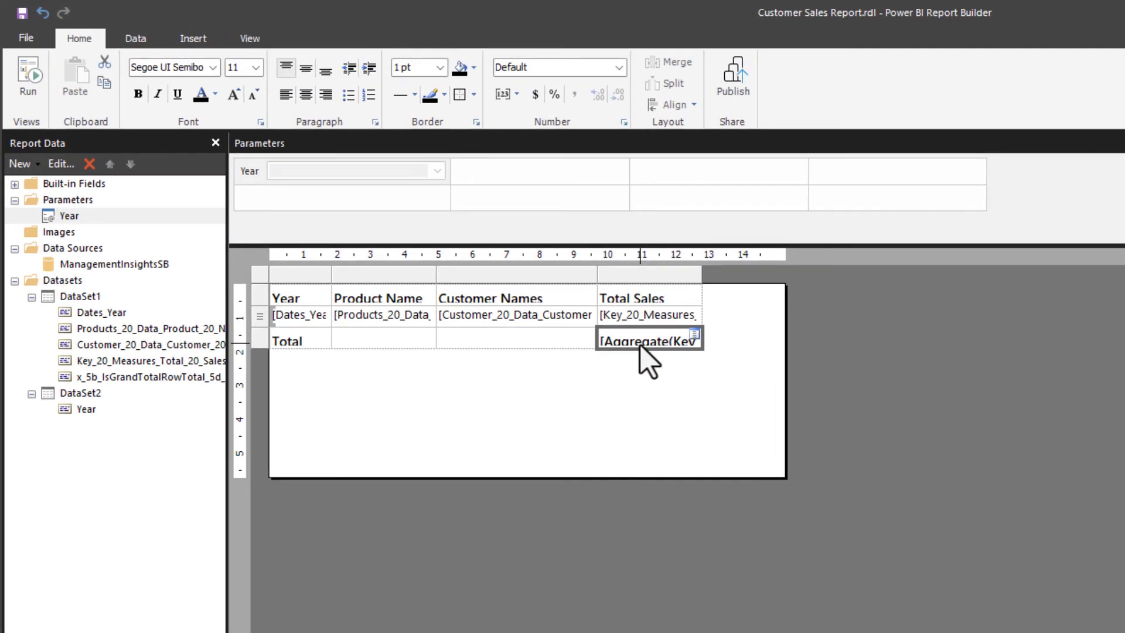
key(Delete)
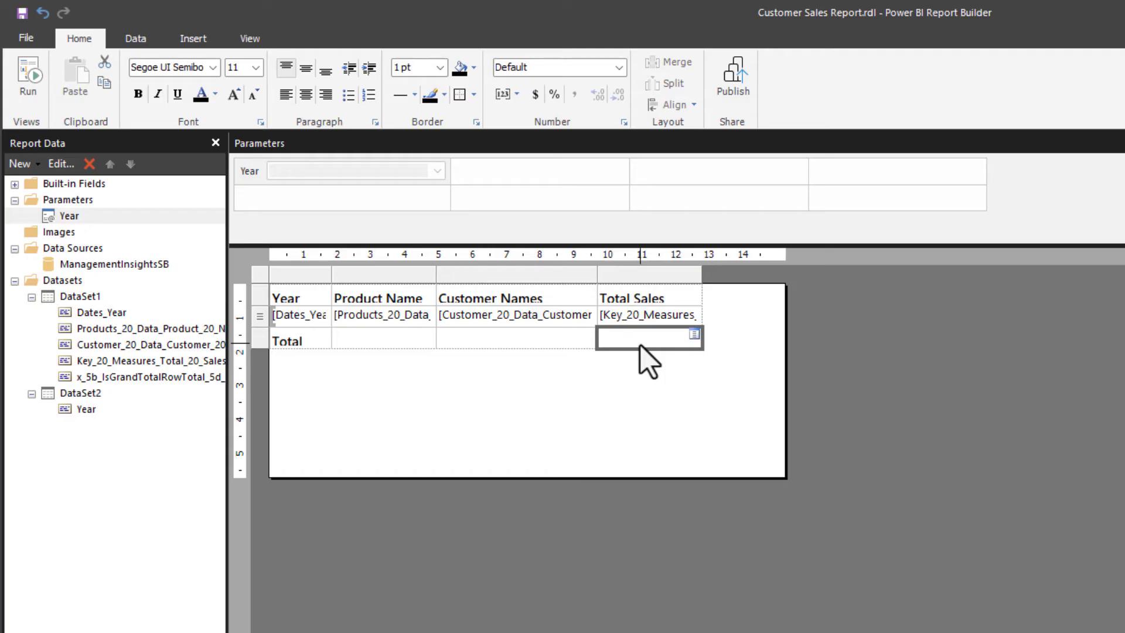
click(679, 336)
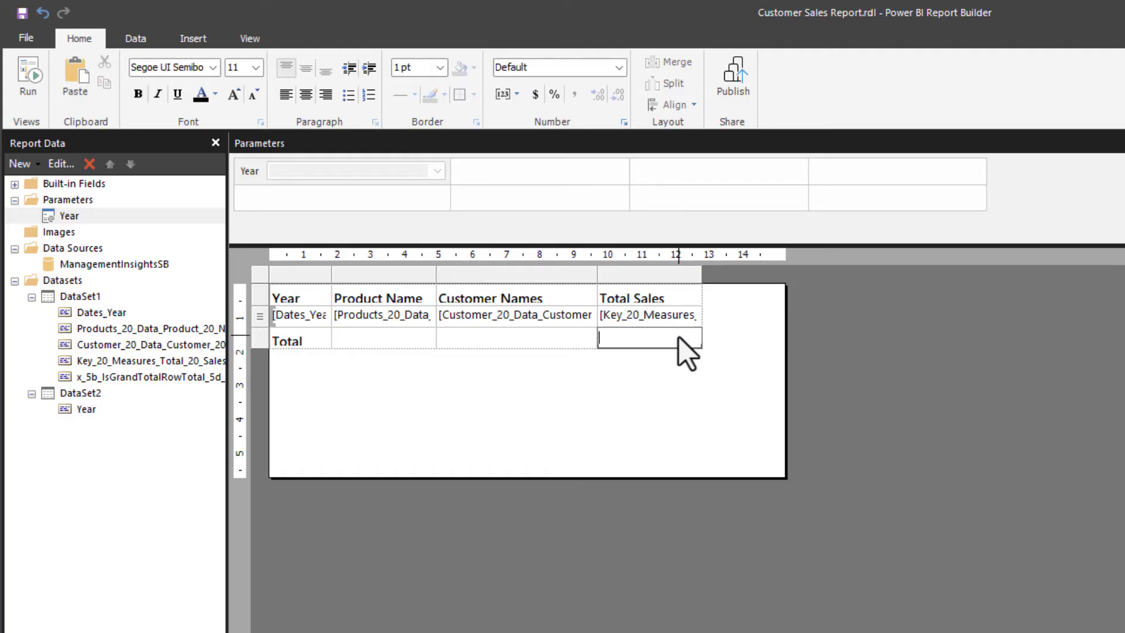
click(591, 330)
click(634, 341)
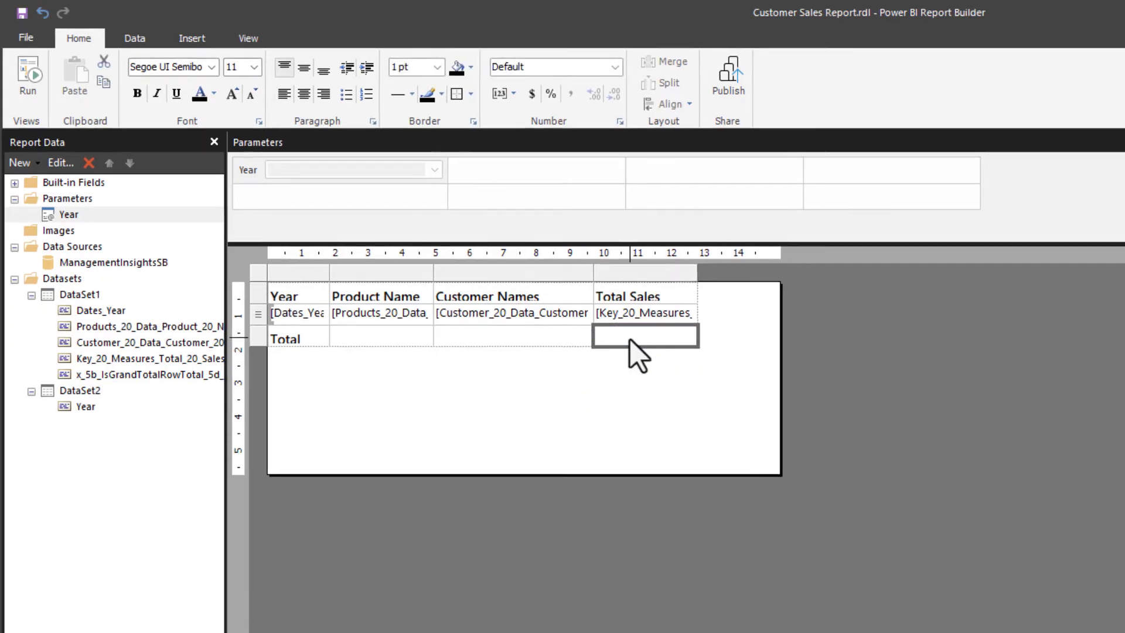
Set the expression of the Total Sales cell in the Total row to =Sum(Fields!Key_20_Measures_Total_20_Sales.Value)
right_click(631, 339)
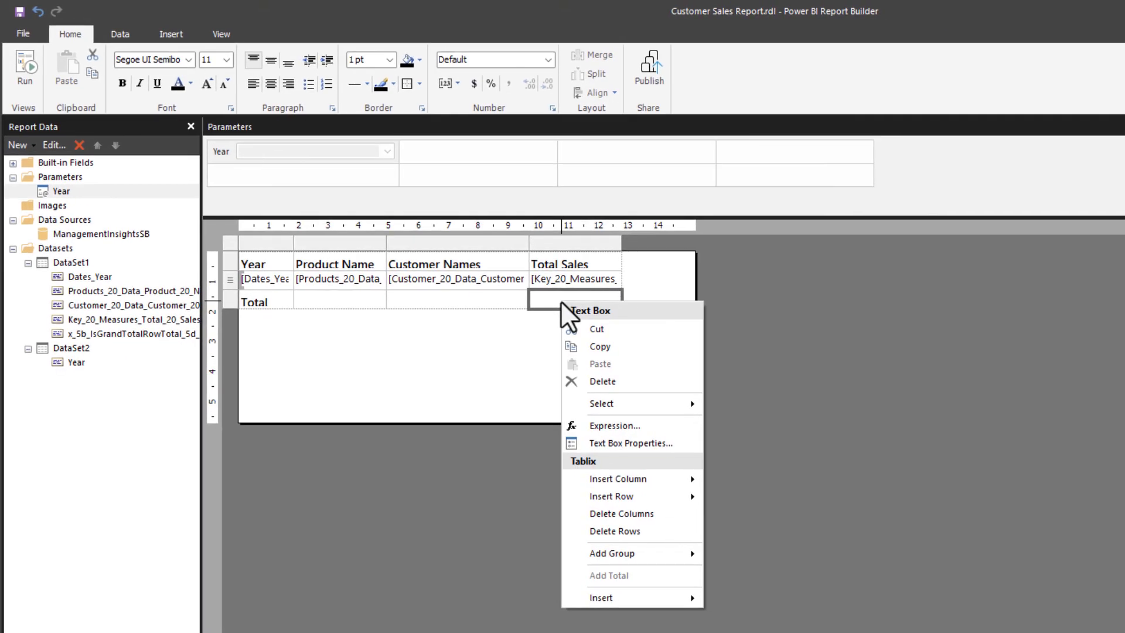
click(611, 428)
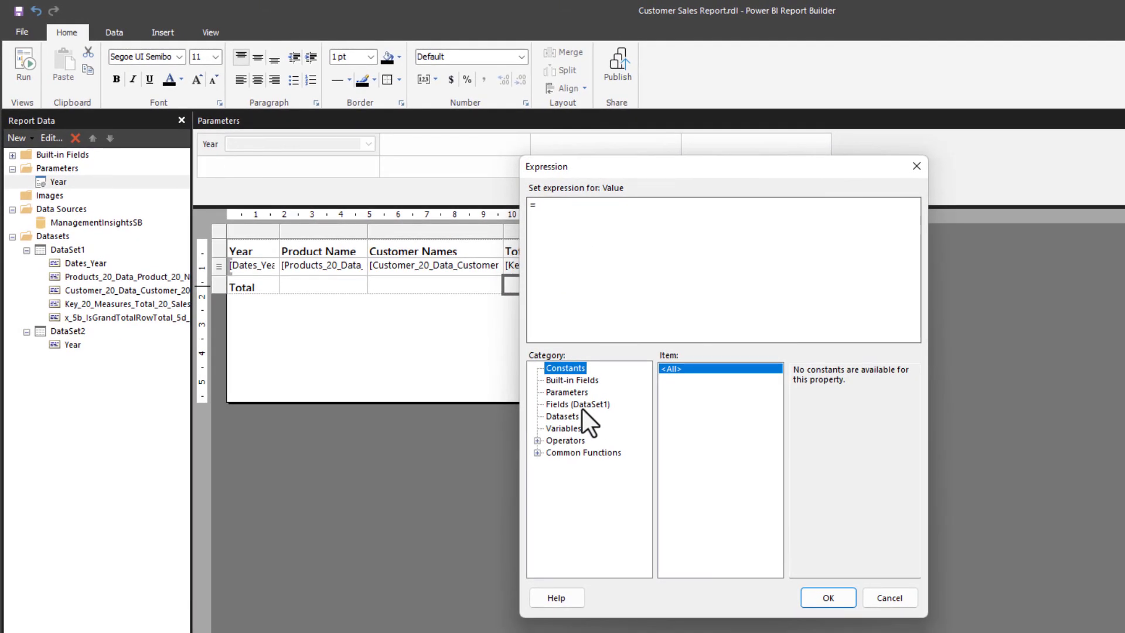
click(557, 204)
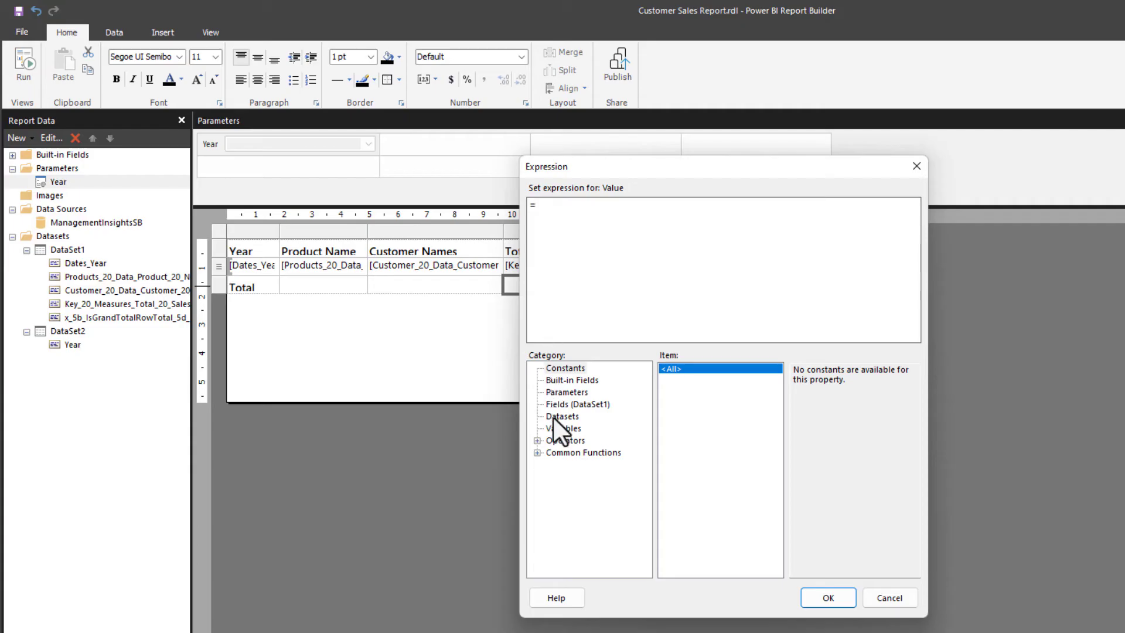
click(537, 452)
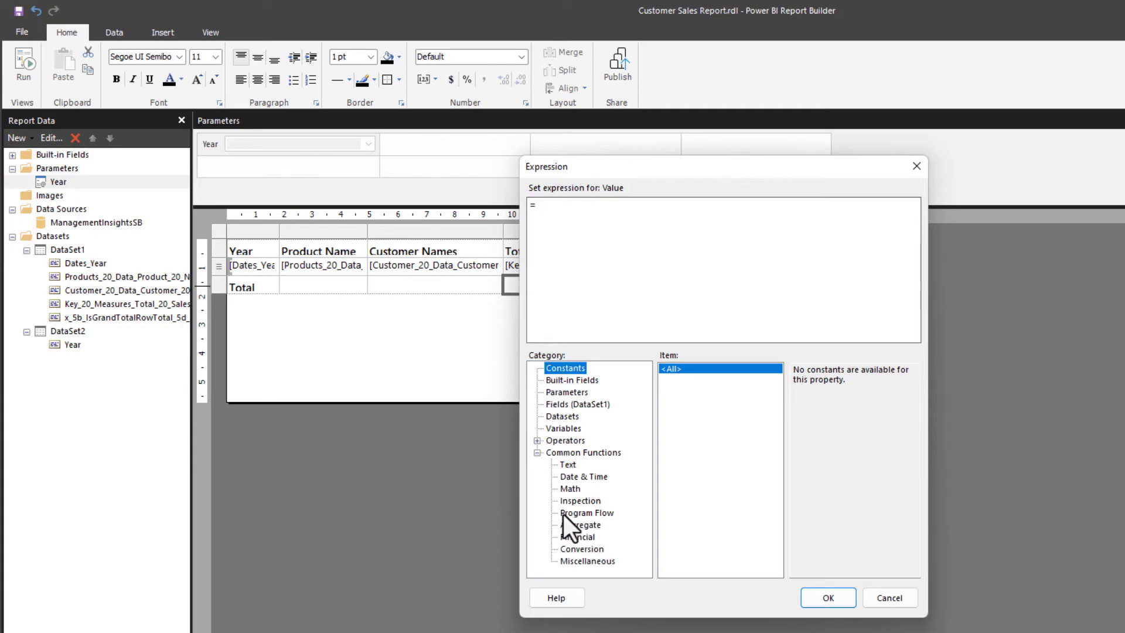
click(565, 525)
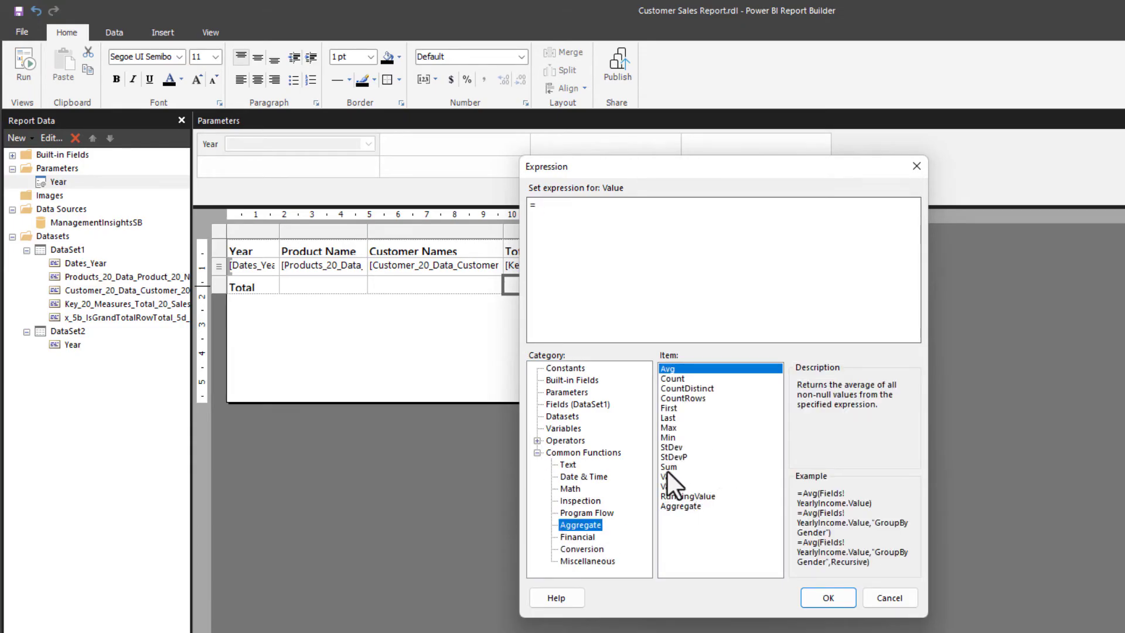
double_click(669, 467)
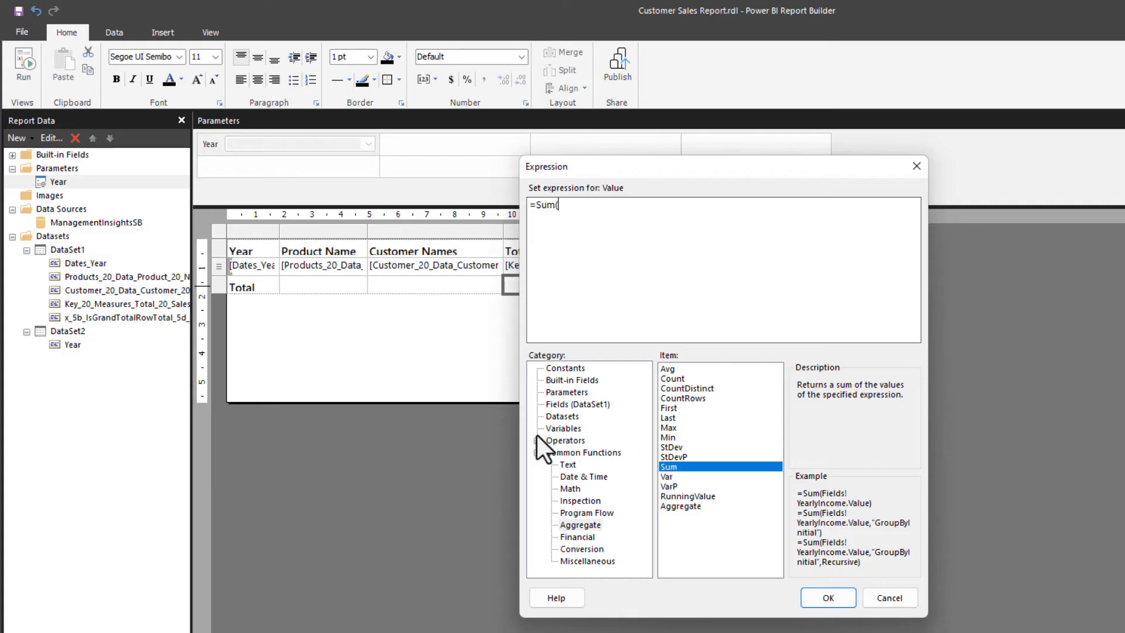
click(558, 405)
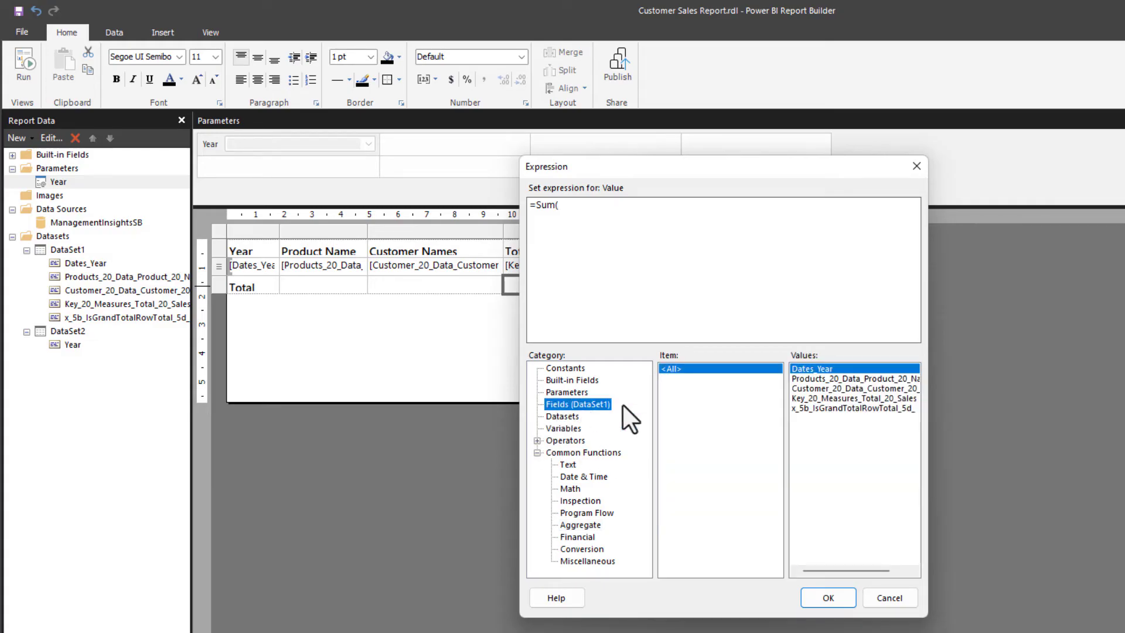
double_click(816, 398)
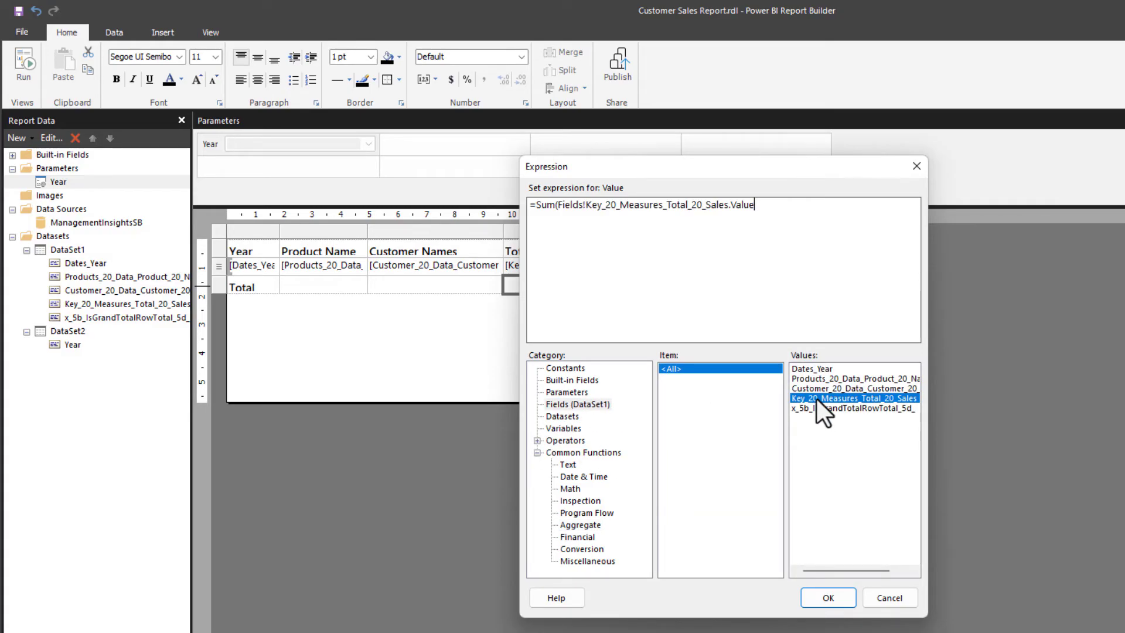
text())
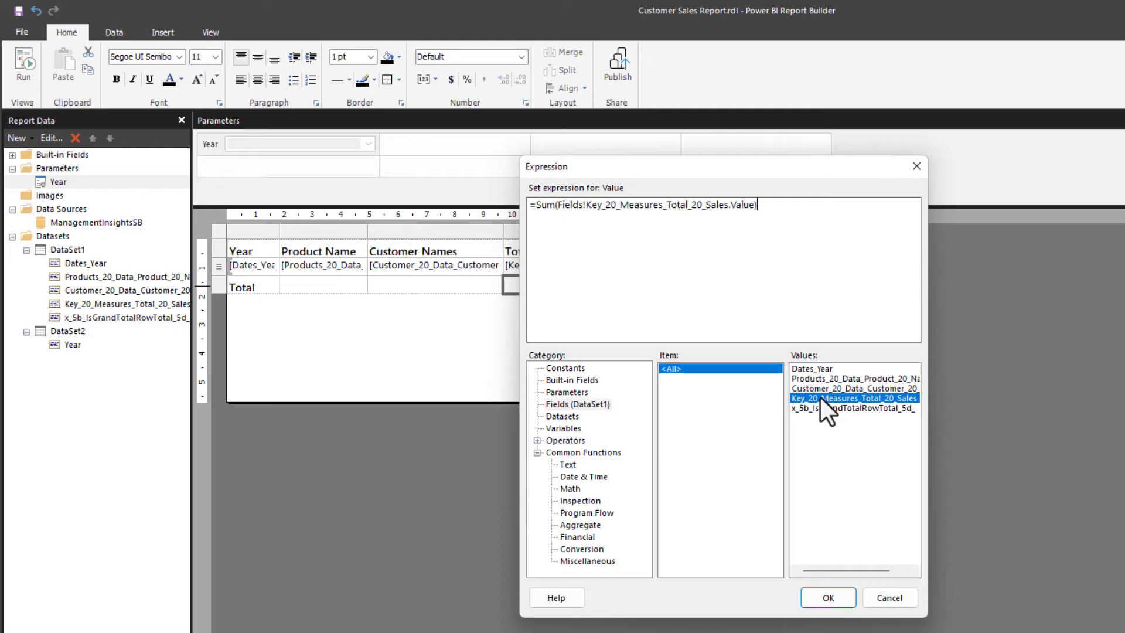
click(839, 596)
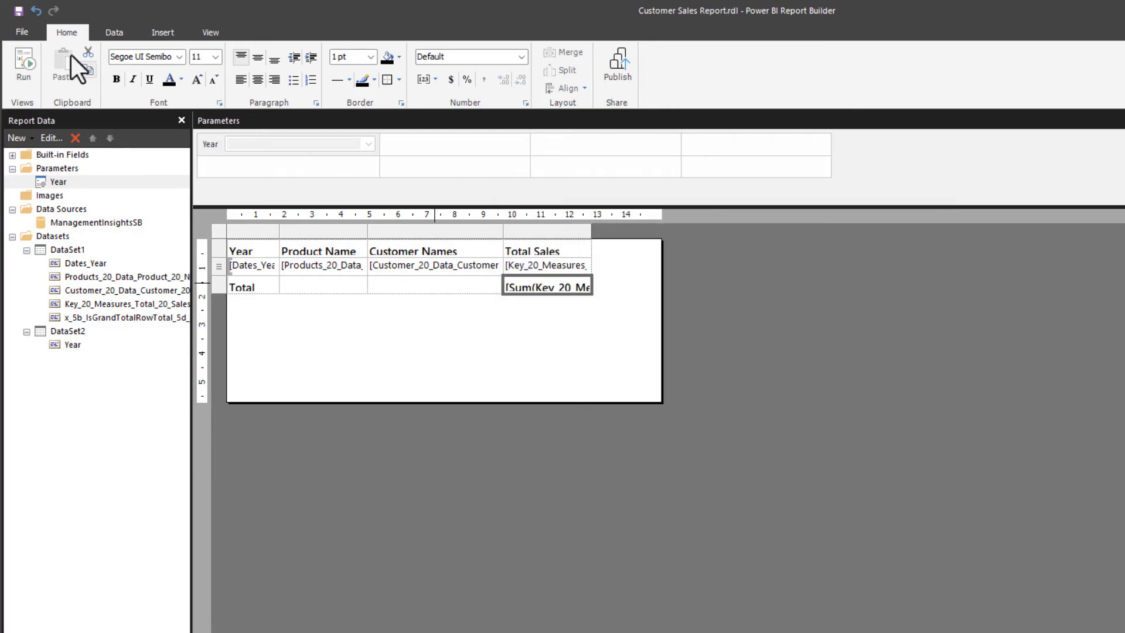
Preview the report for the year 2015 and return to the design
click(23, 59)
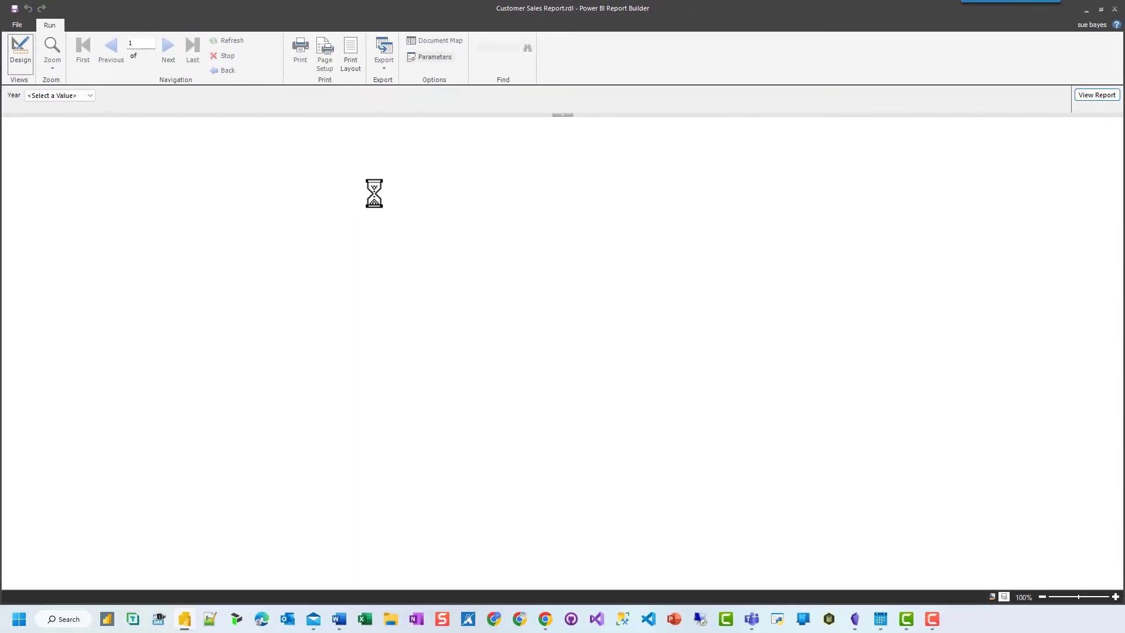
click(88, 96)
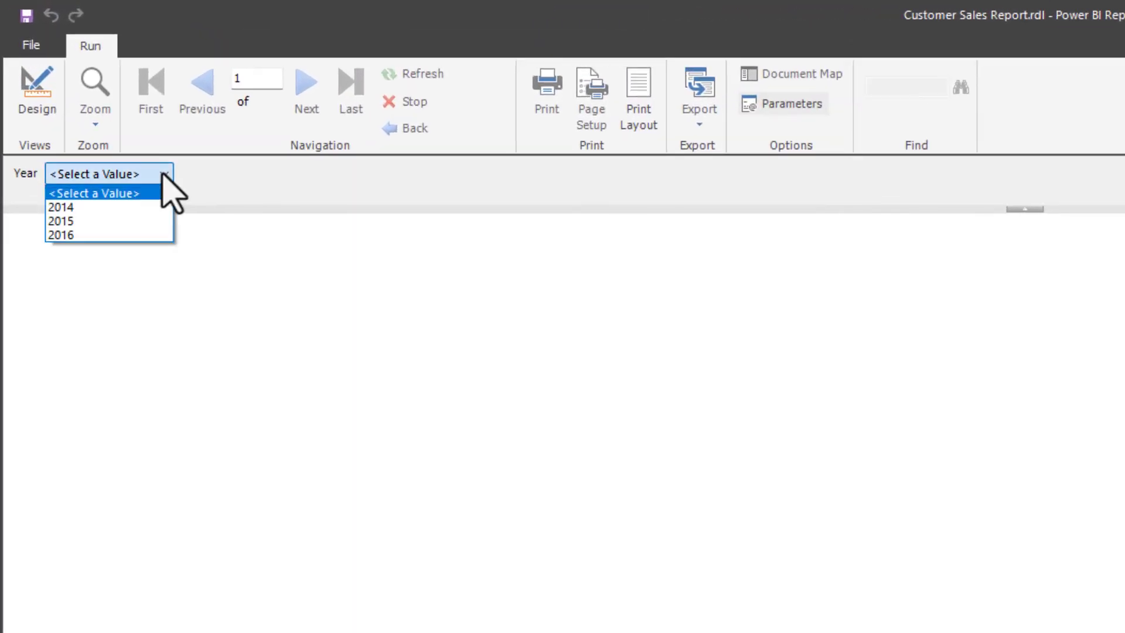
click(118, 221)
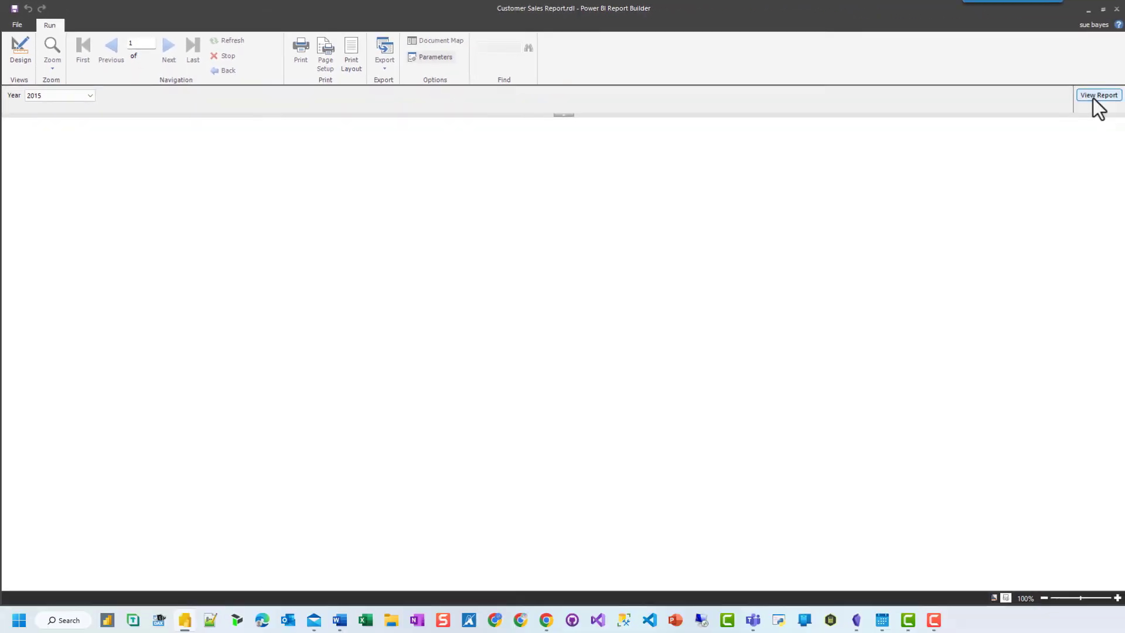
click(1095, 96)
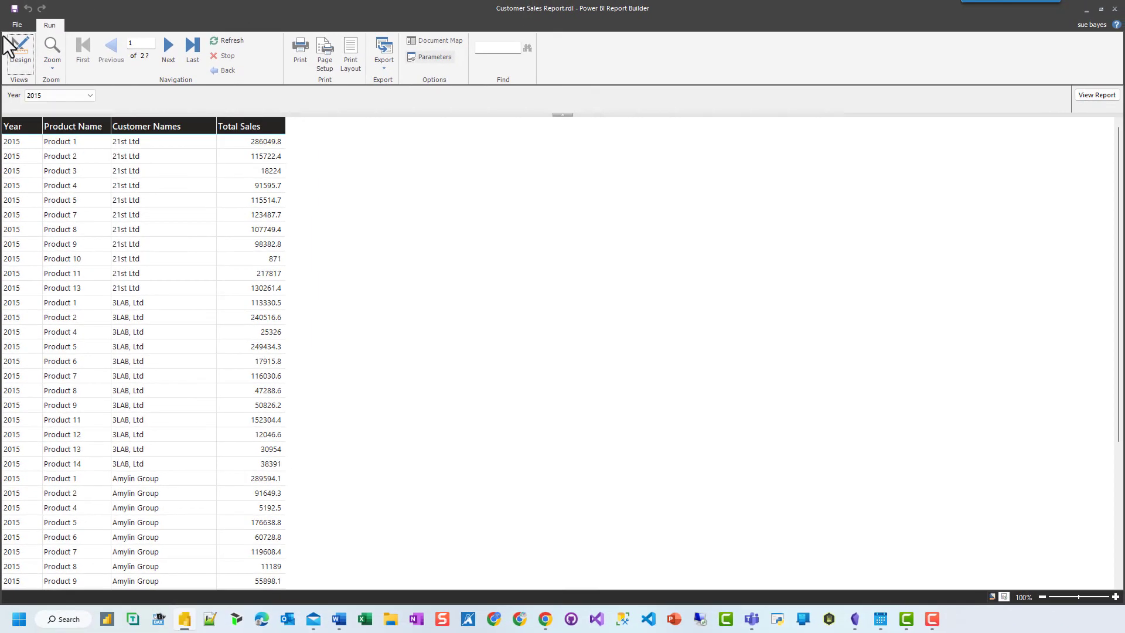
click(20, 50)
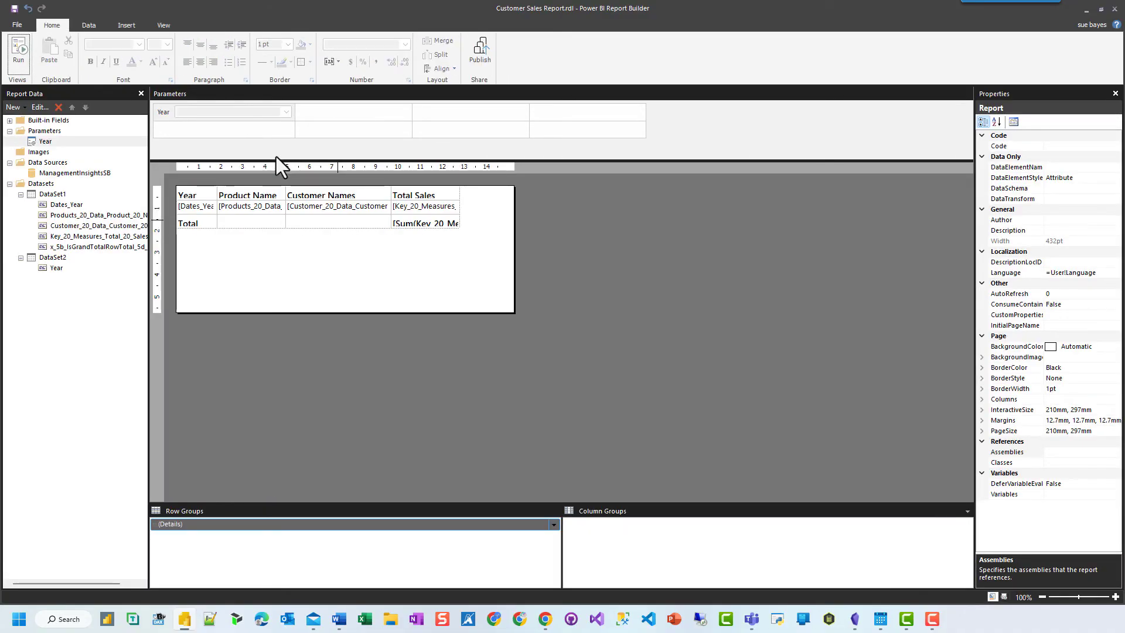
Format the Total Sales placeholder in the detail row as £ currency with 0 decimal places and a 1000 separator
double_click(437, 207)
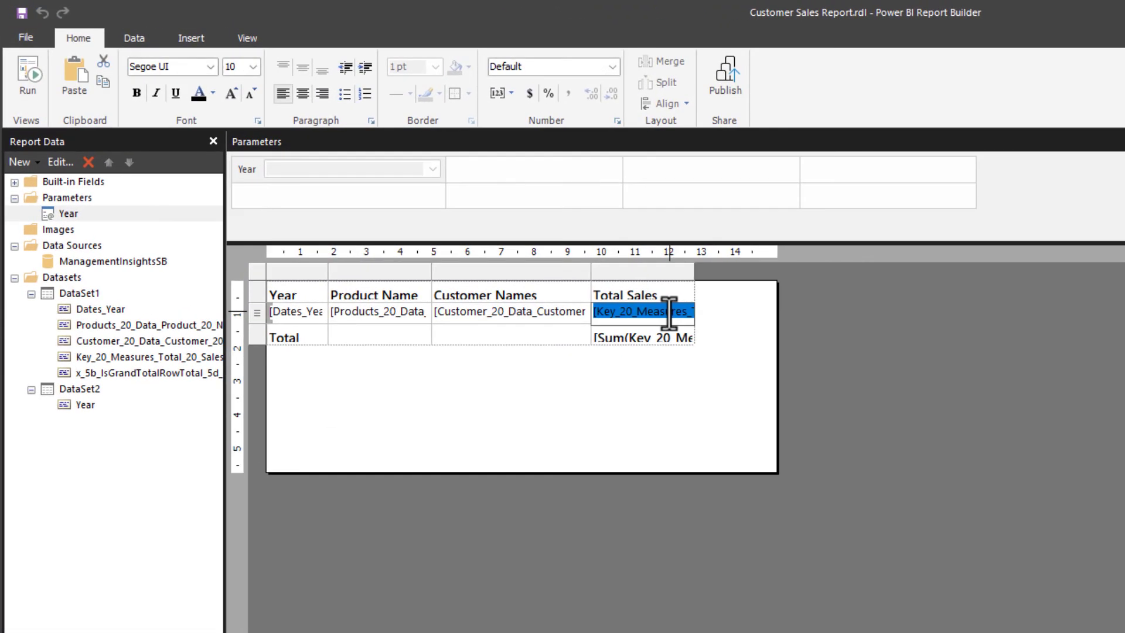
right_click(669, 312)
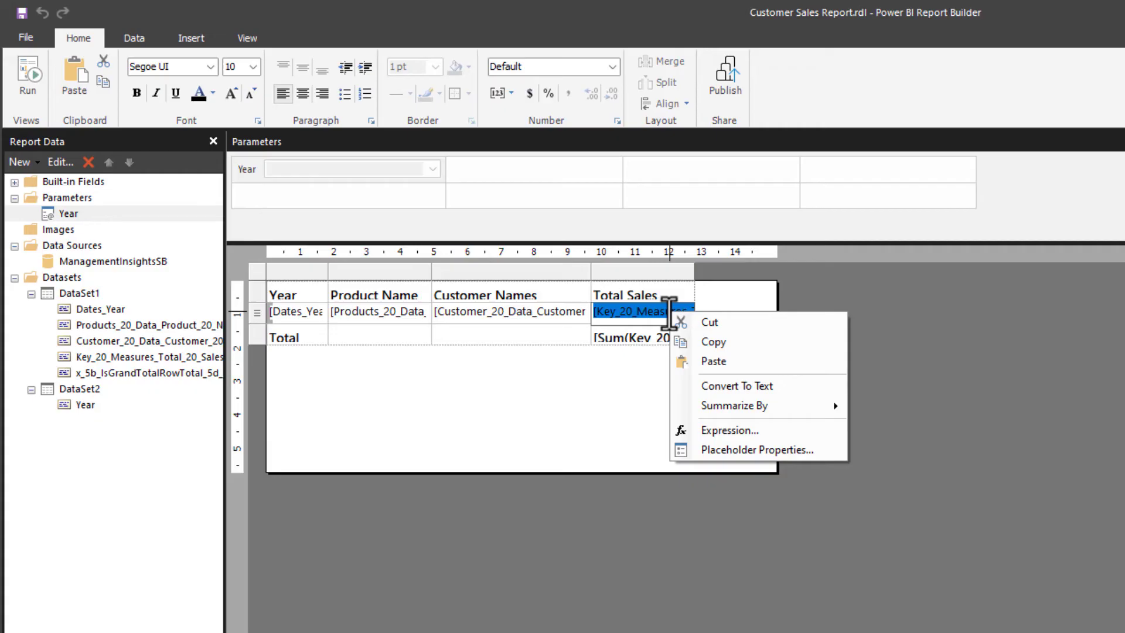
click(723, 450)
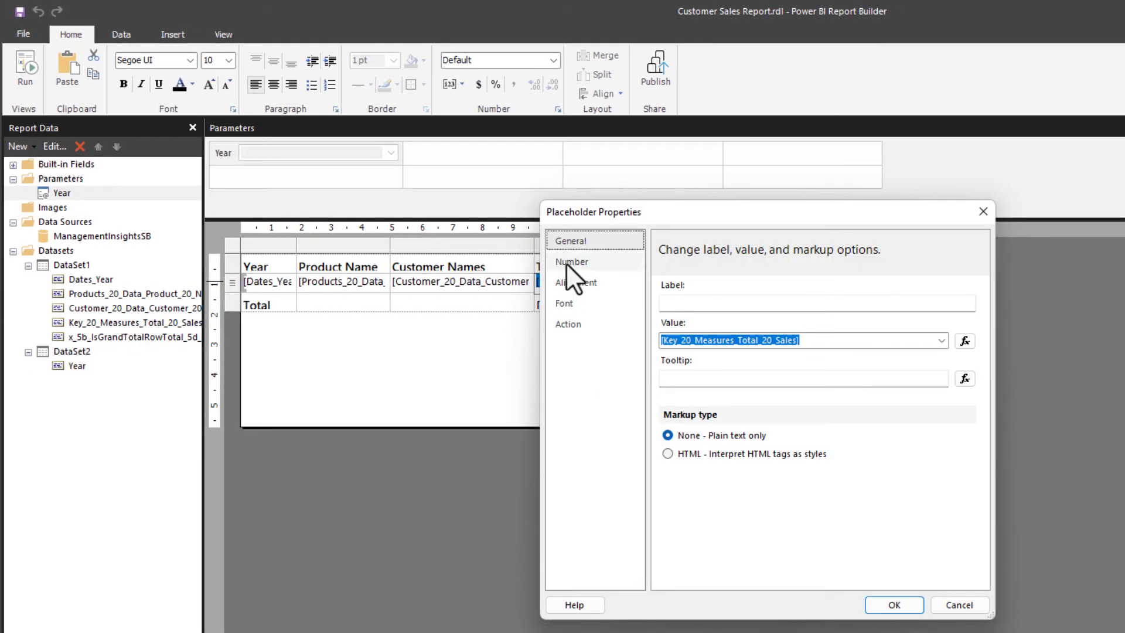
click(566, 263)
click(680, 318)
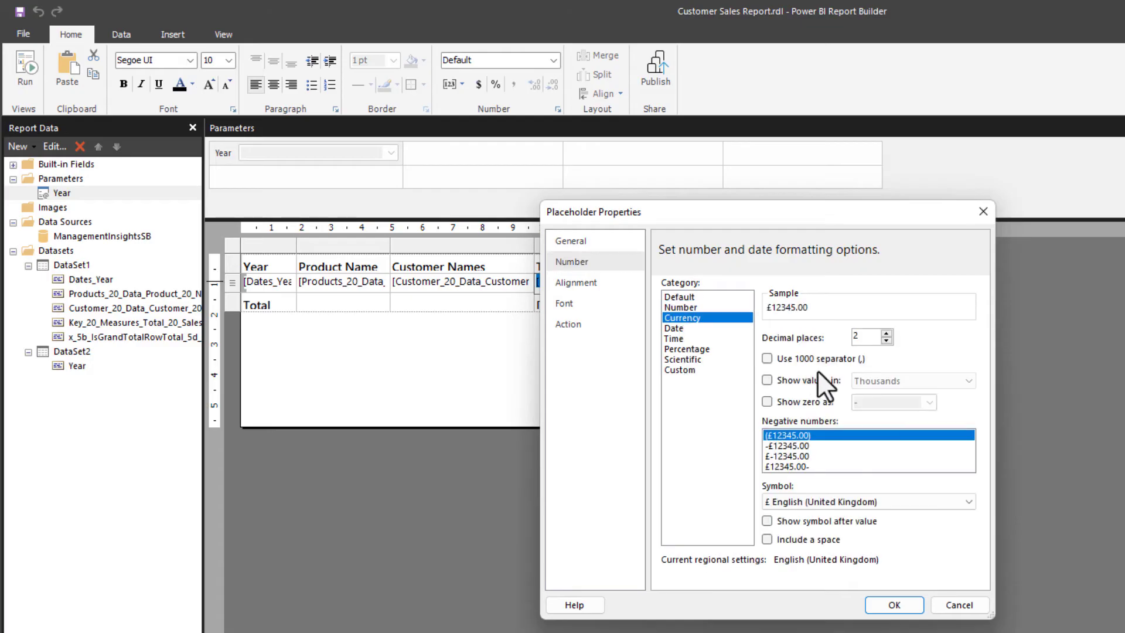
click(887, 340)
click(886, 340)
click(800, 356)
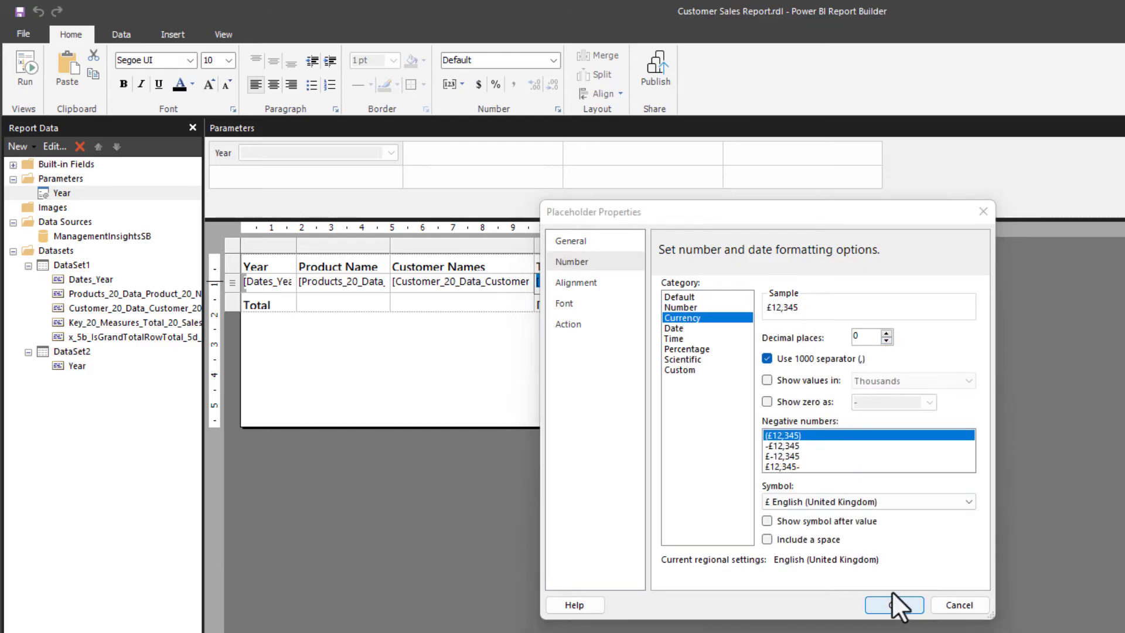
click(893, 604)
Format the sum in the Total row as £ currency with 0 decimal places and a 1000 separator
right_click(556, 304)
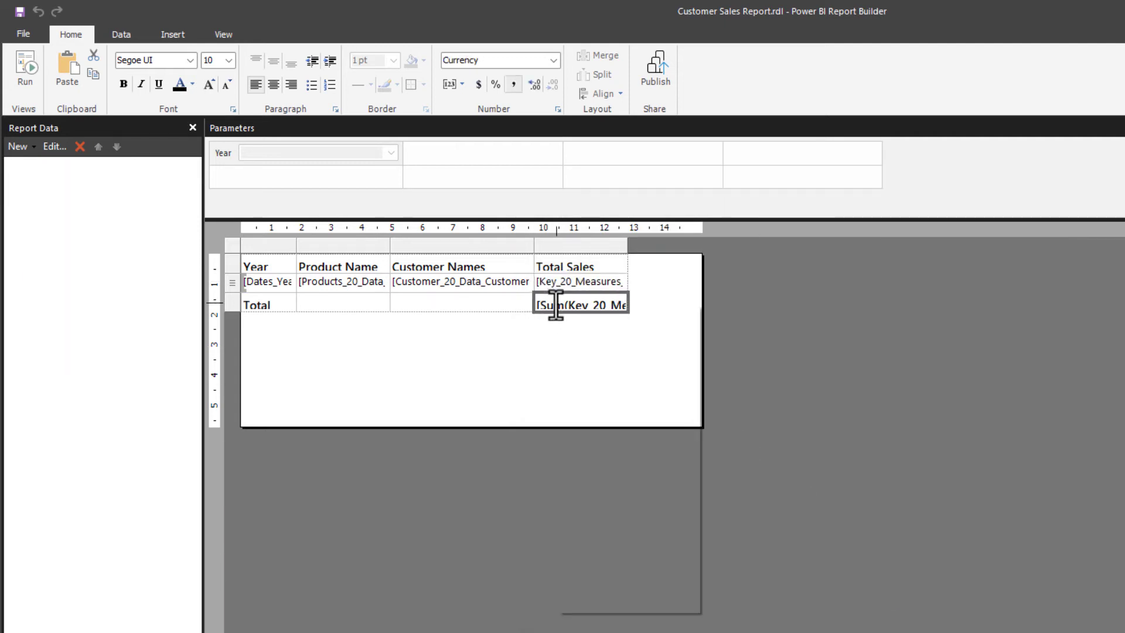
click(624, 445)
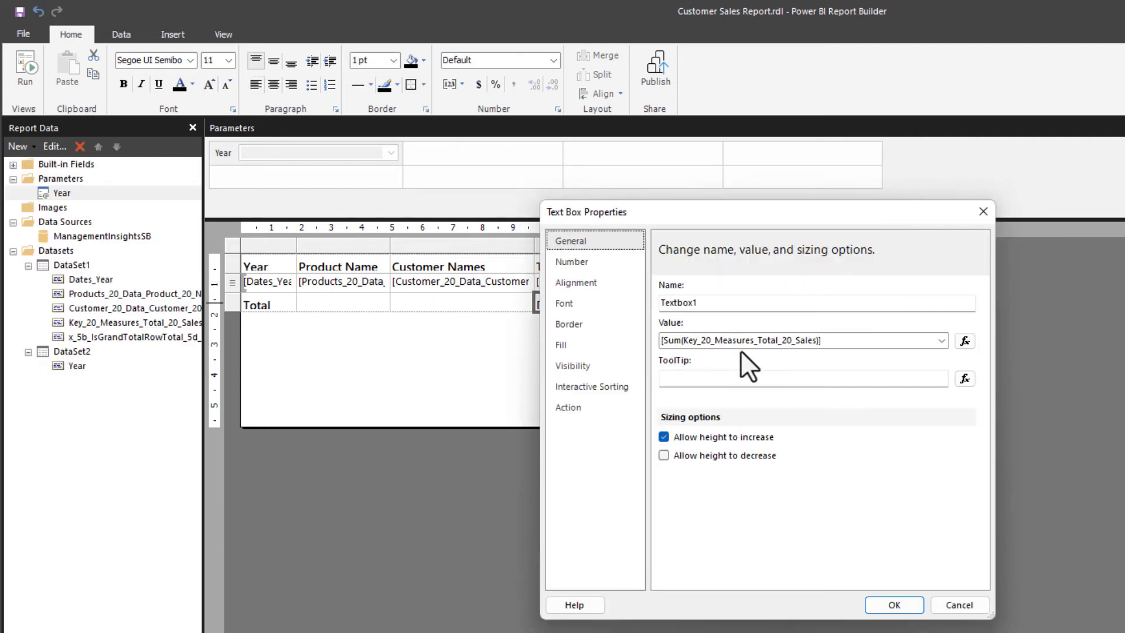
click(570, 261)
click(685, 317)
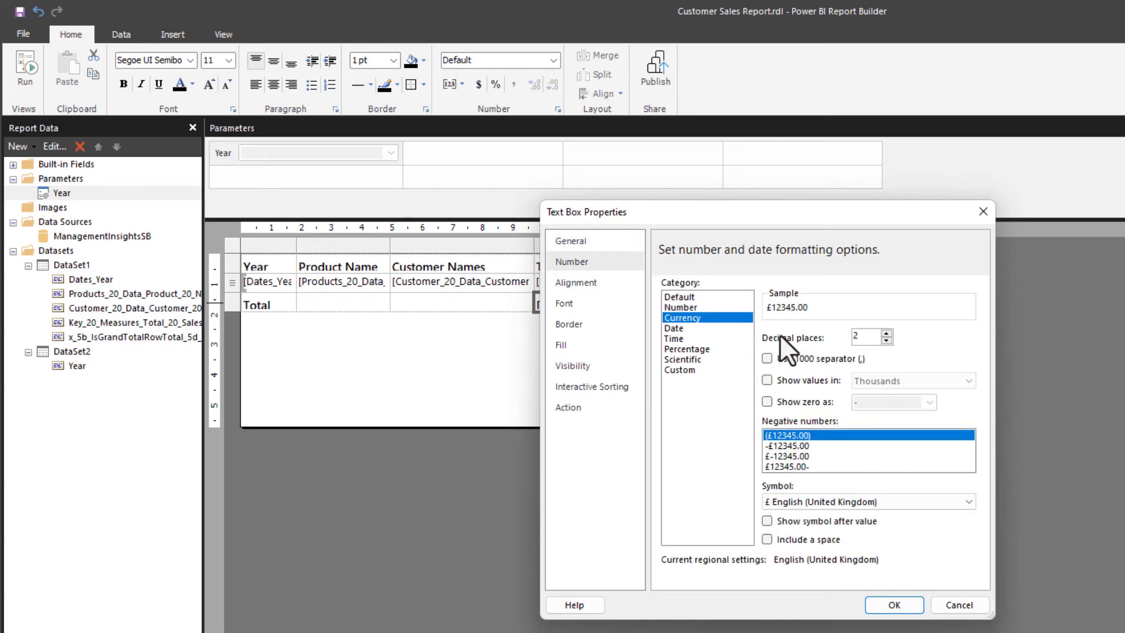
click(884, 341)
click(885, 340)
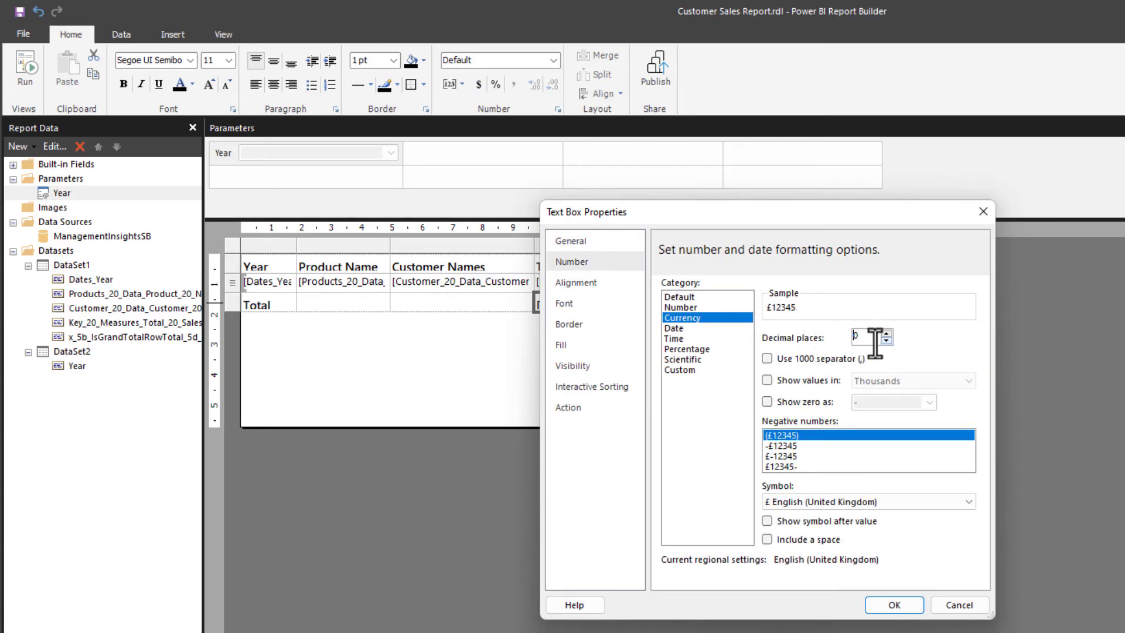
click(767, 358)
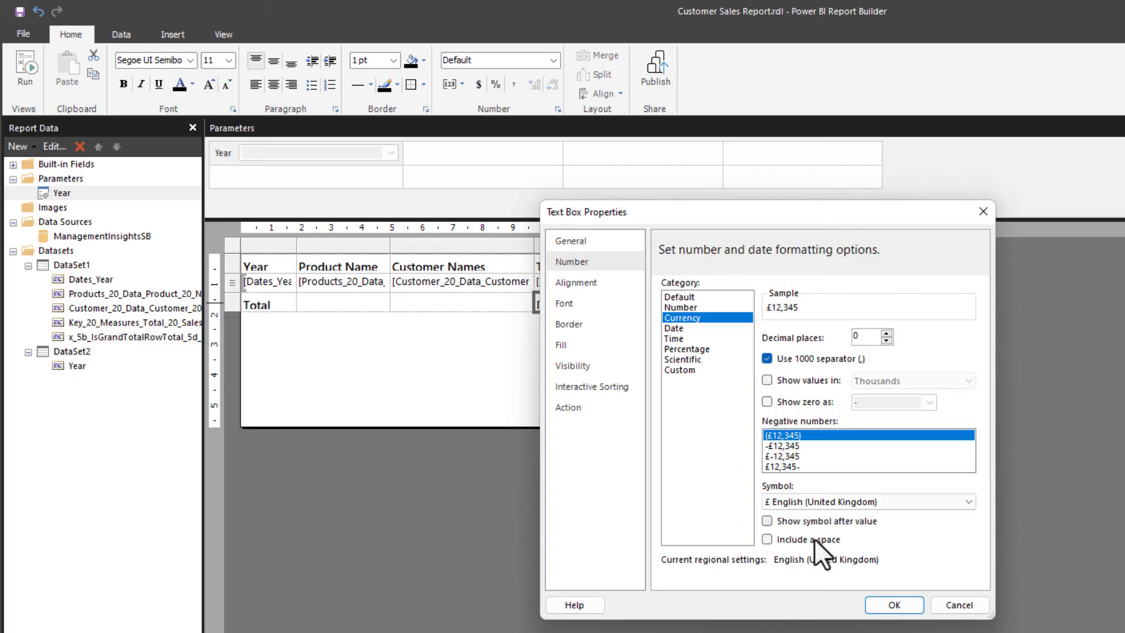
click(892, 605)
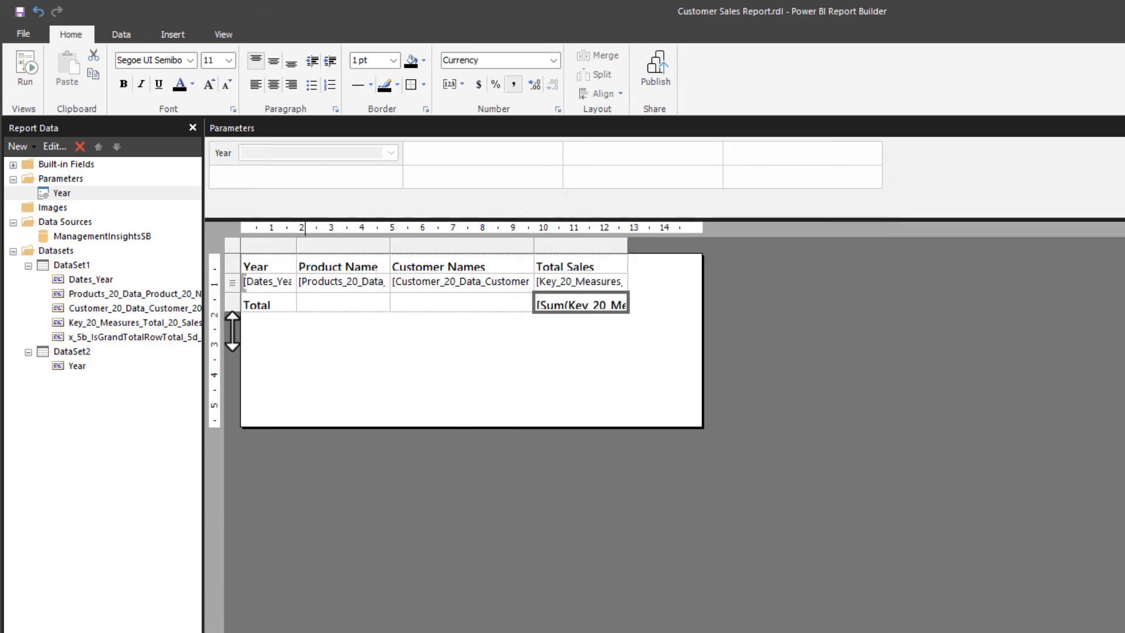
Set the background colour of the table's whole header row to Blue
click(228, 263)
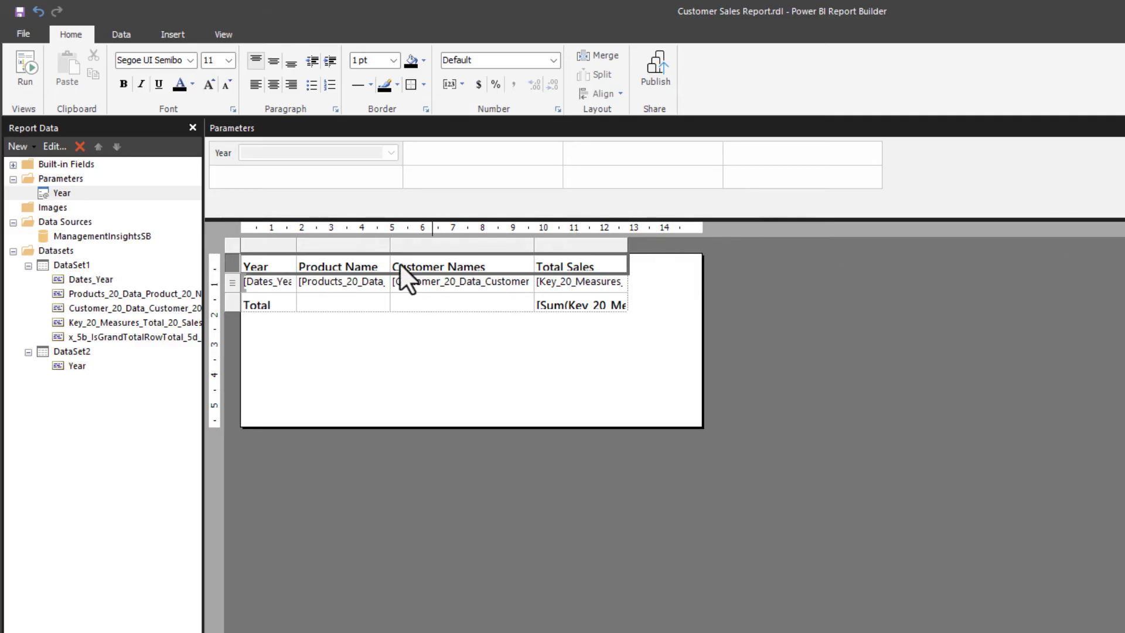
right_click(230, 262)
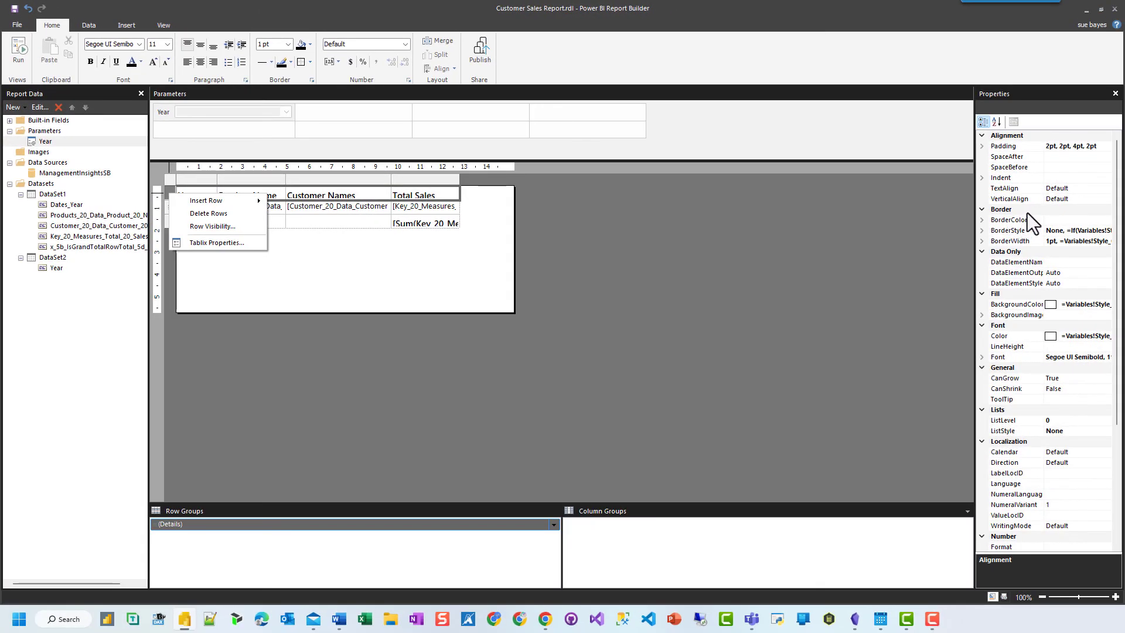
click(1050, 306)
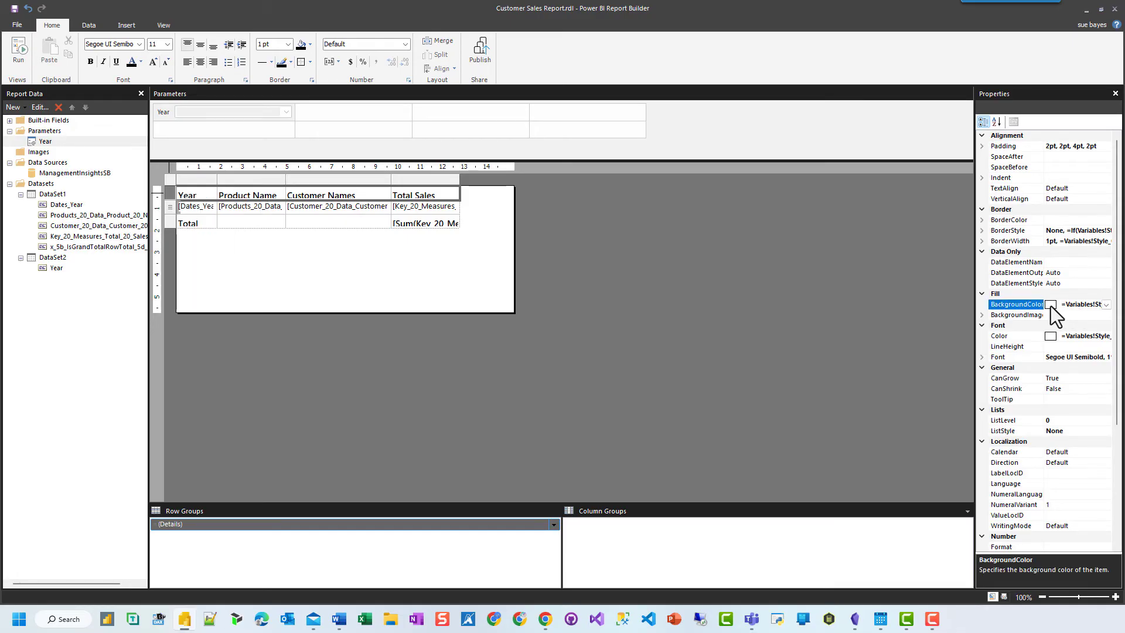
click(1106, 305)
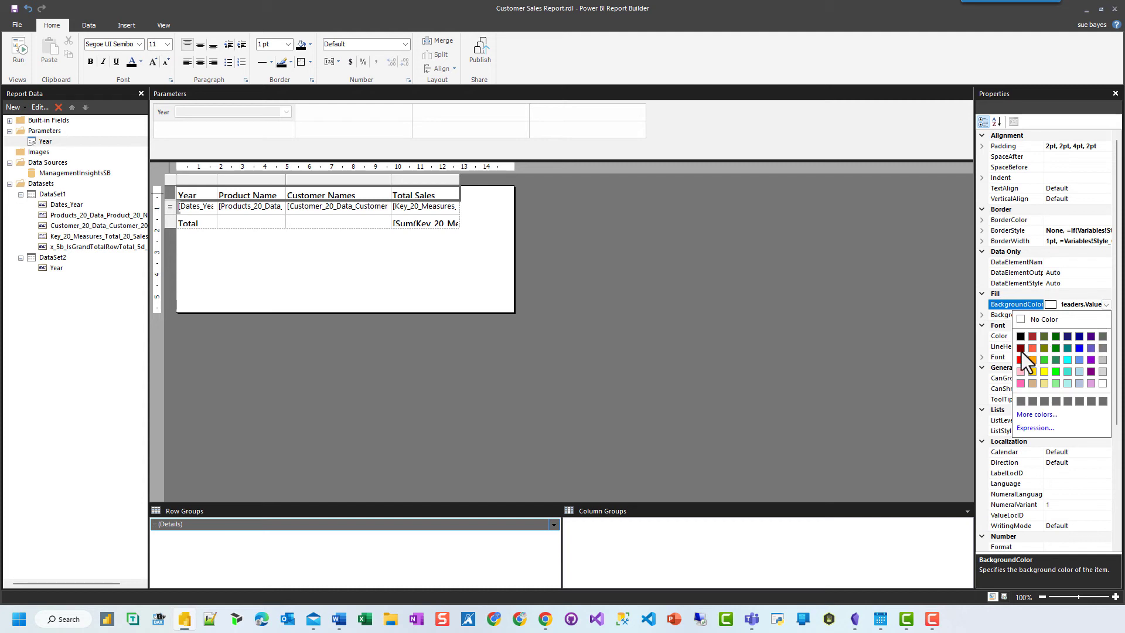
click(1078, 347)
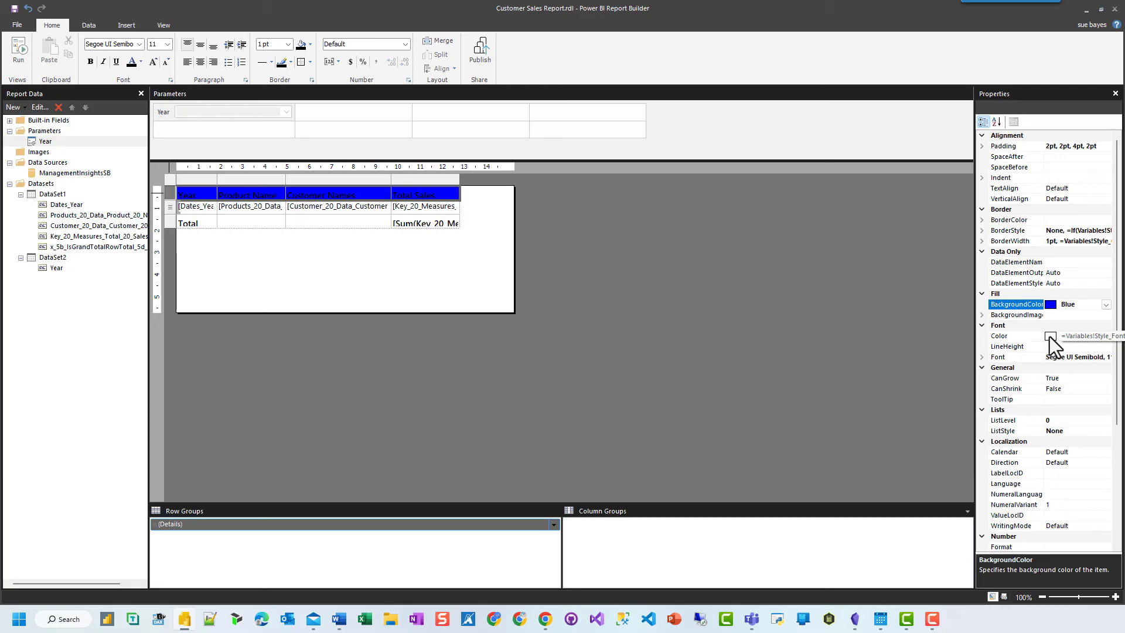
Set the font colour of the header row to White
click(1085, 337)
click(1106, 336)
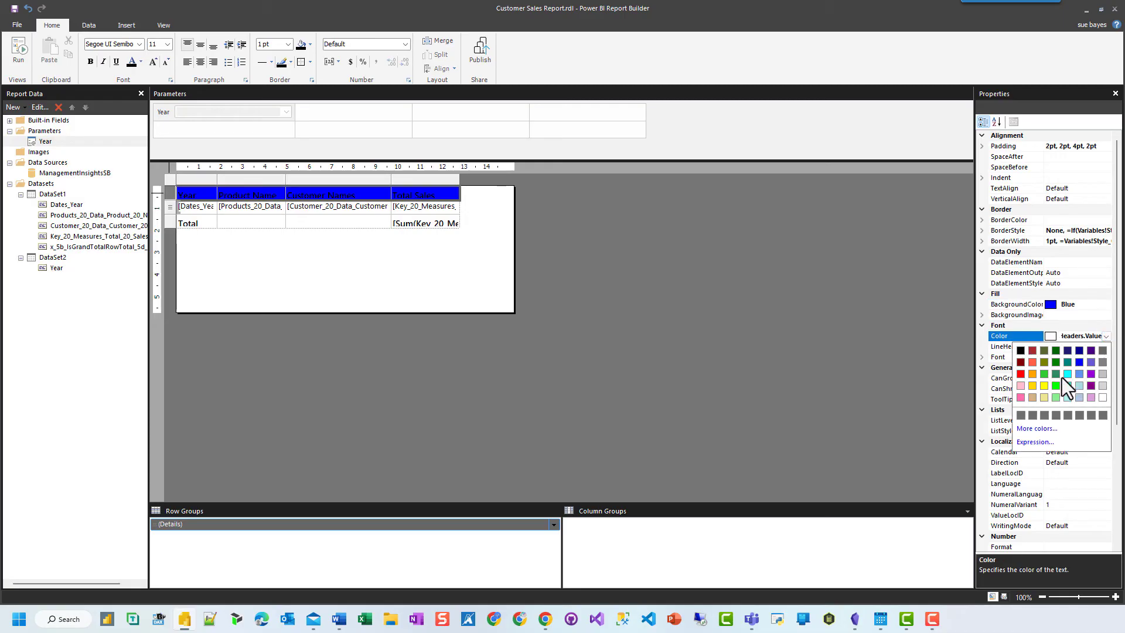
click(1103, 398)
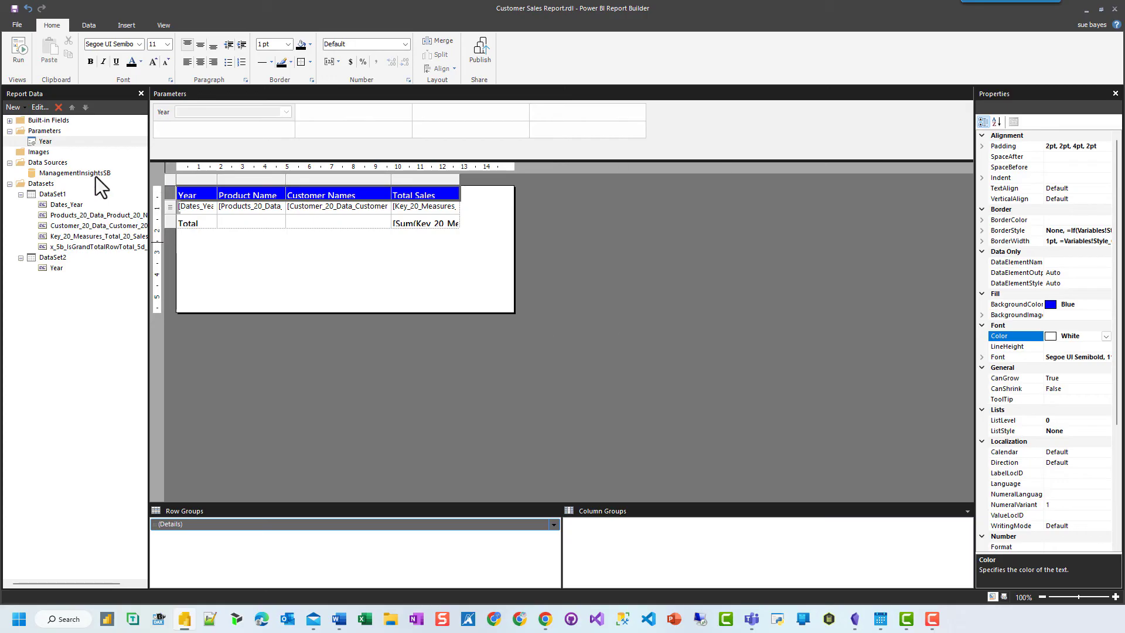
Preview the formatted report for the year 2016
click(16, 47)
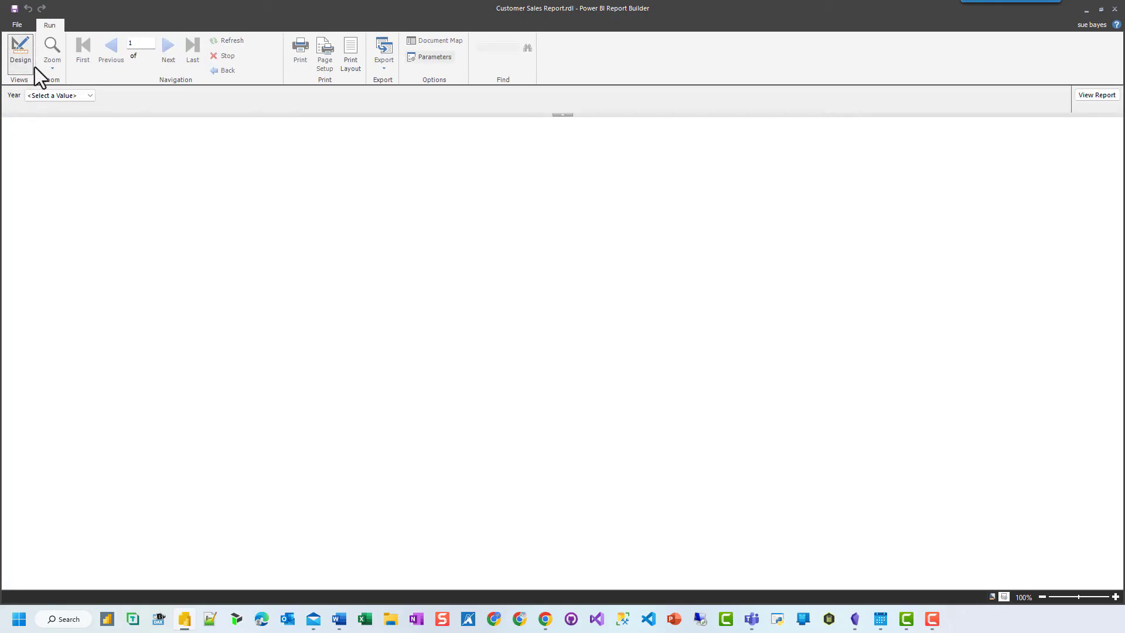
click(75, 95)
click(55, 127)
click(55, 129)
click(1087, 96)
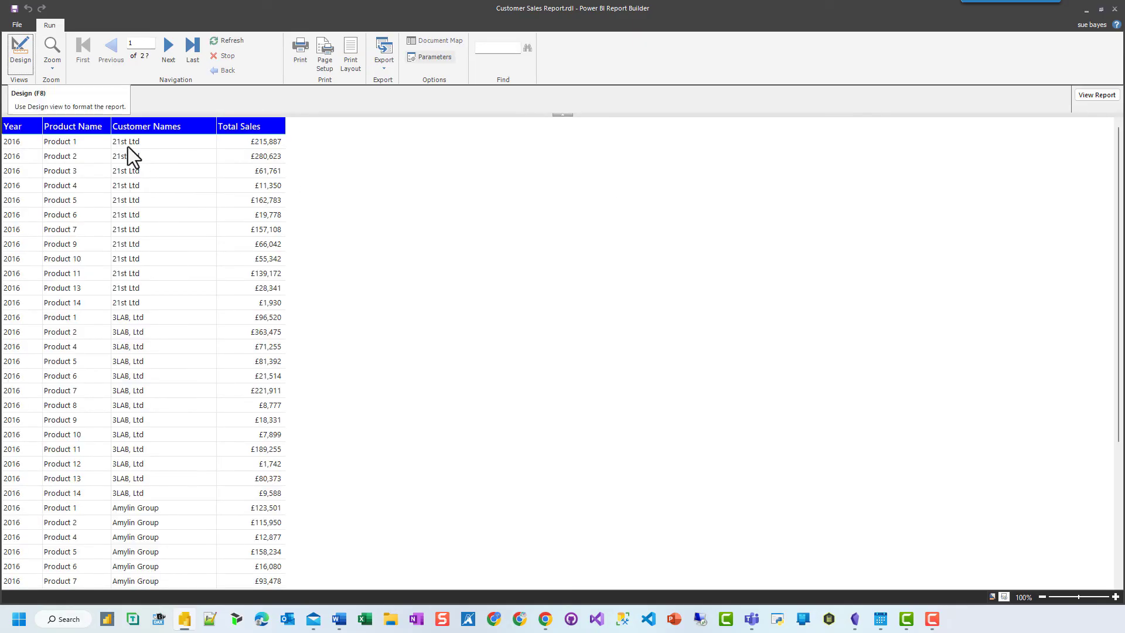
View the 2016 report in print layout, and return to the report's design view
click(87, 96)
click(86, 96)
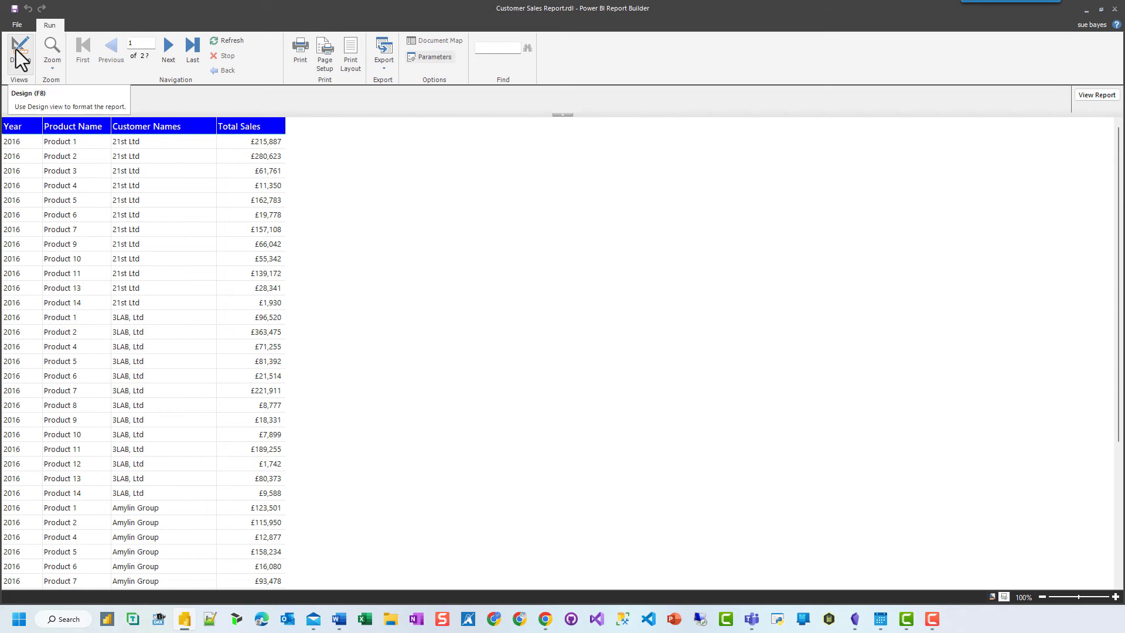
click(350, 52)
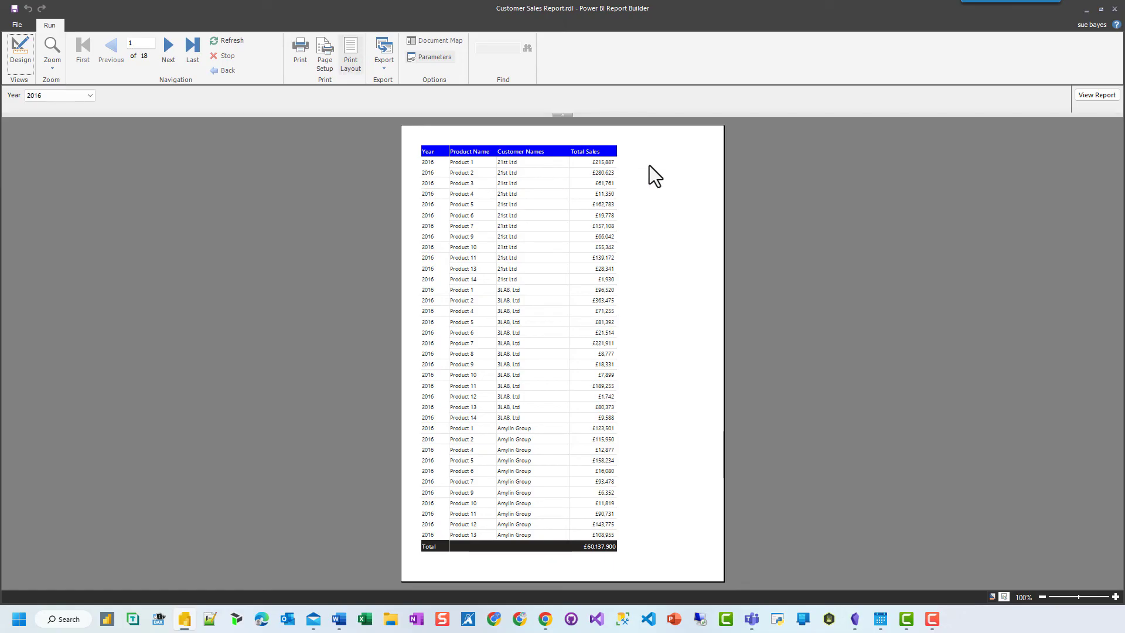
click(20, 52)
Switch to the Power BI service in Chrome to view the original web-authored report, dismissing the expired-session message
mouse_move(513, 626)
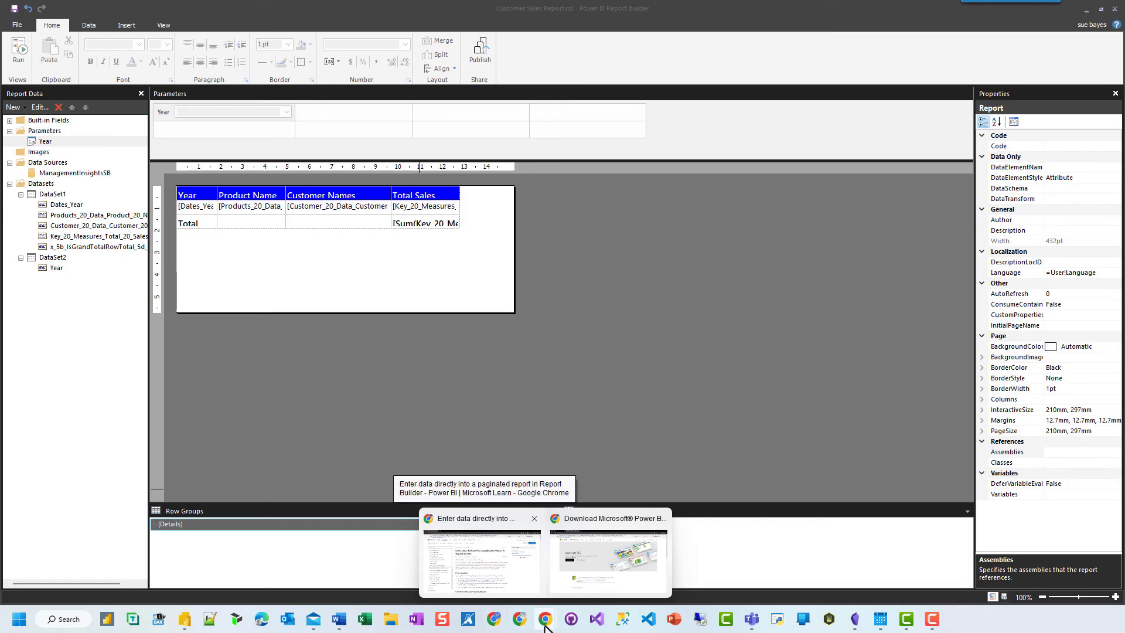
click(612, 560)
click(68, 9)
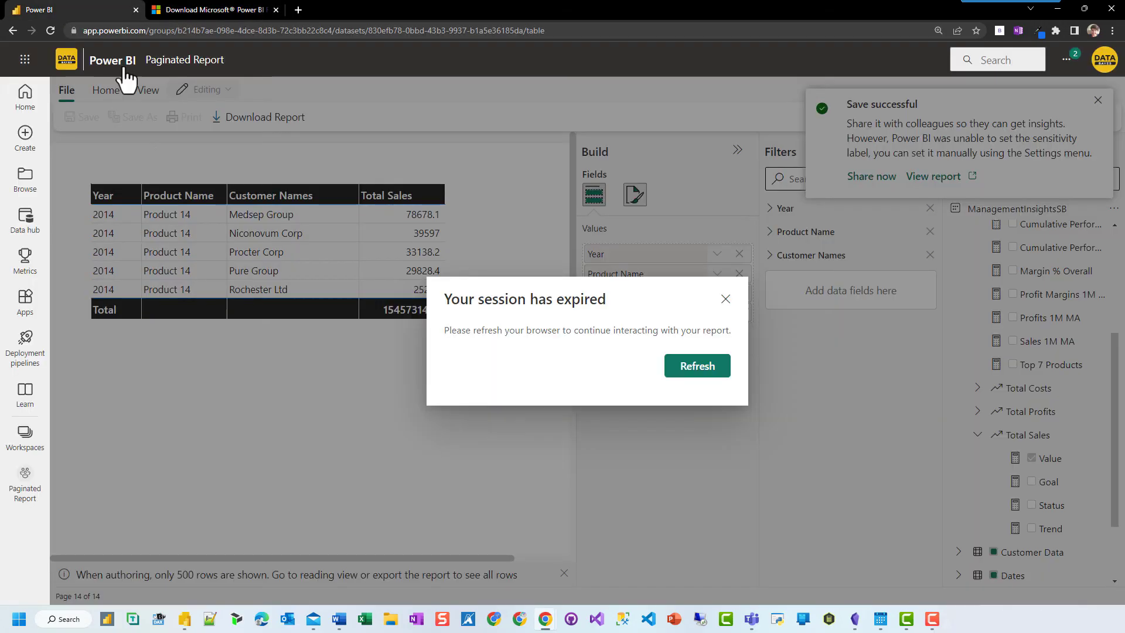
click(726, 299)
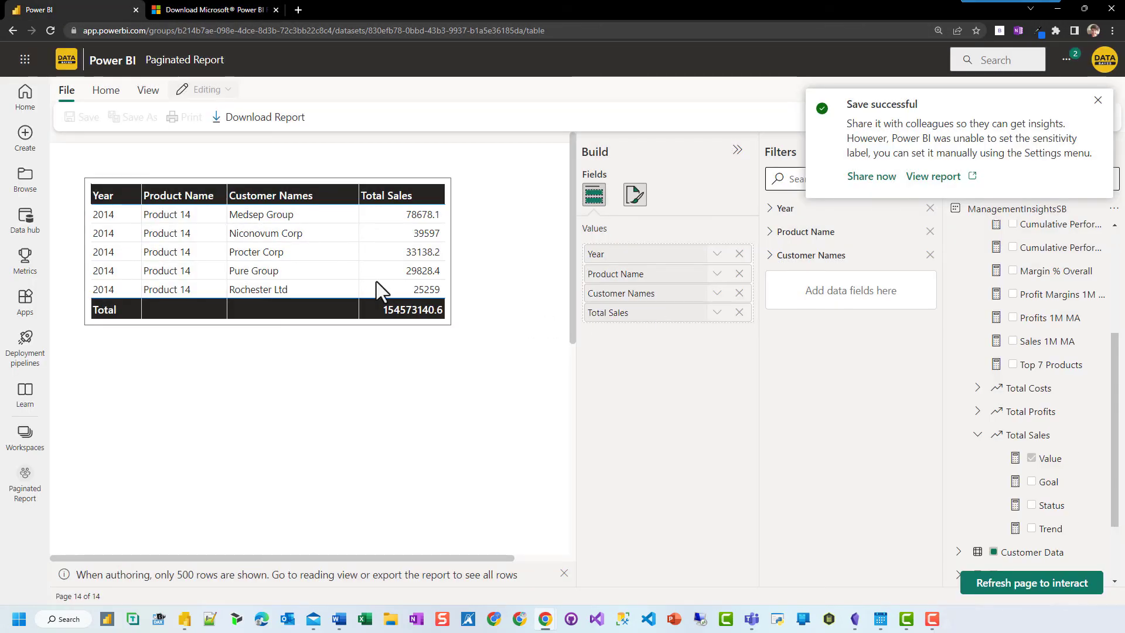
Switch to Power BI Report Builder and publish the report to the Paginated Report workspace as "Customer Sales Report with Filters"
click(184, 619)
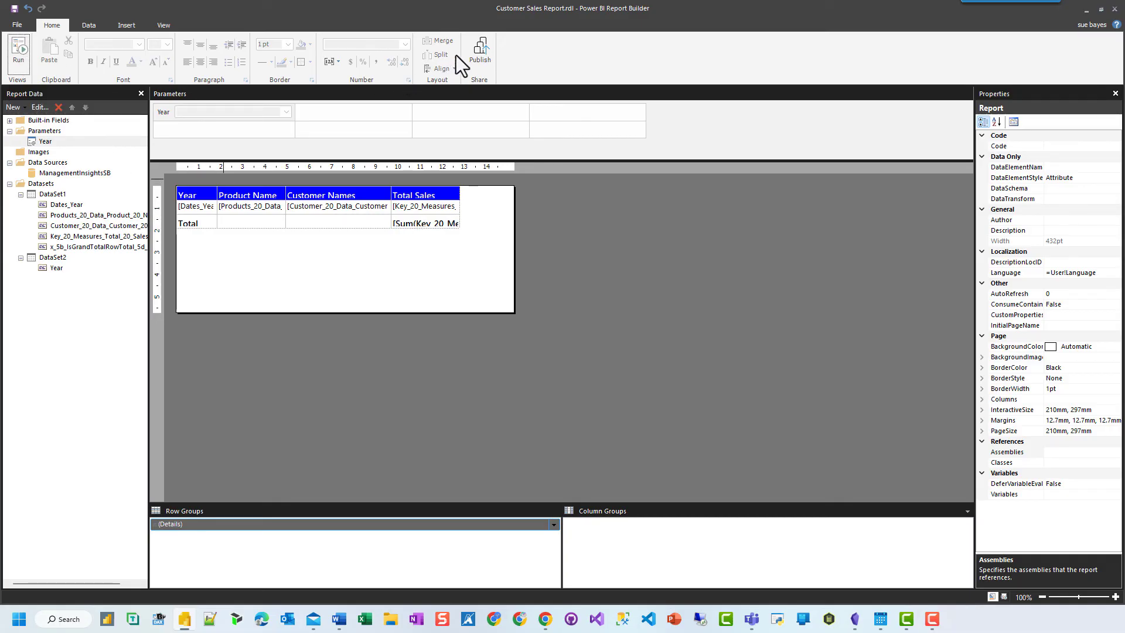
click(481, 54)
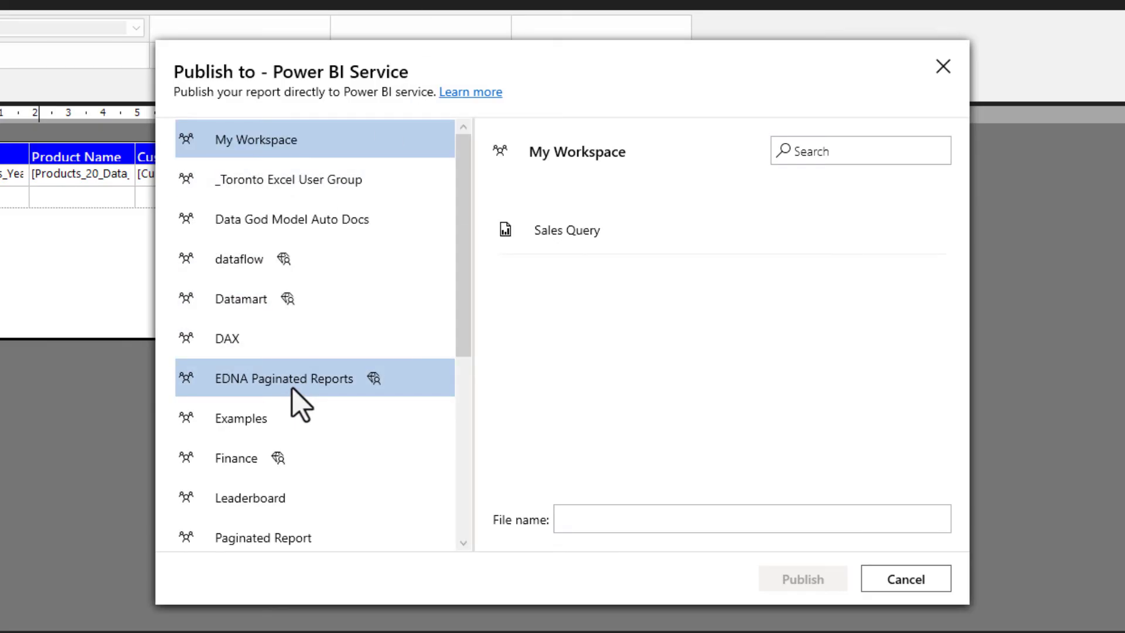
click(294, 538)
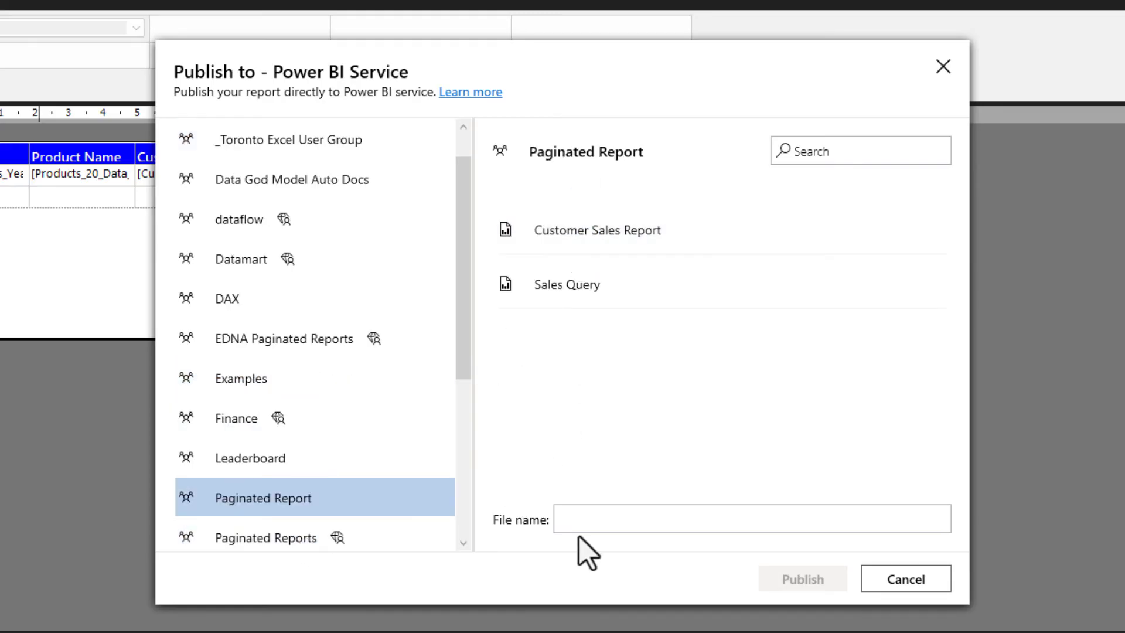
click(591, 518)
text(Cust)
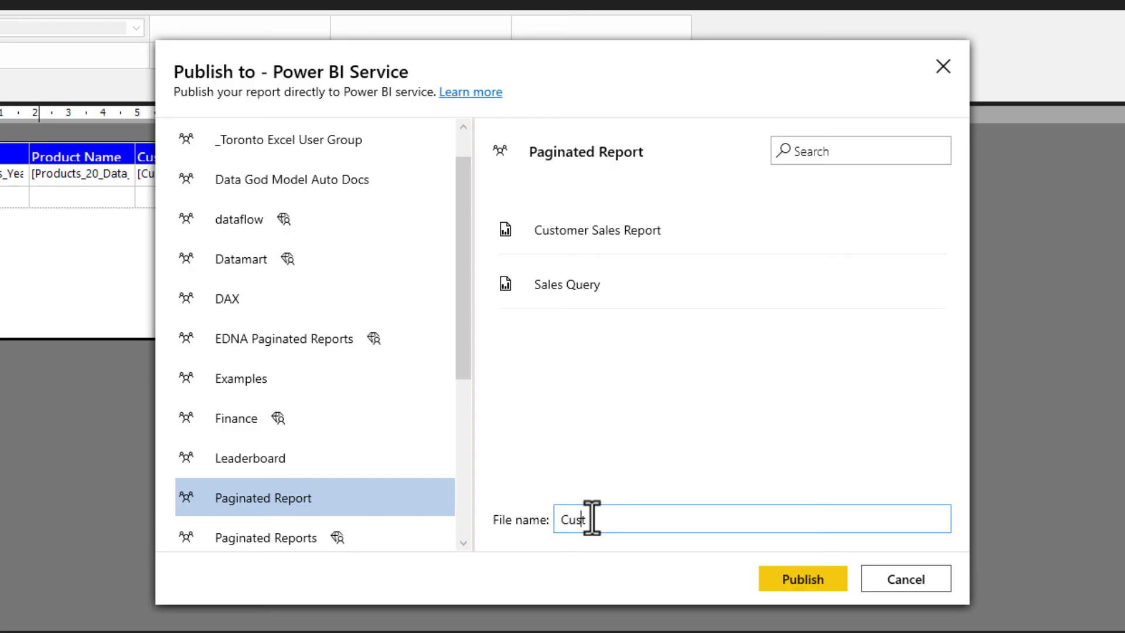
text(omer Sales Report with F)
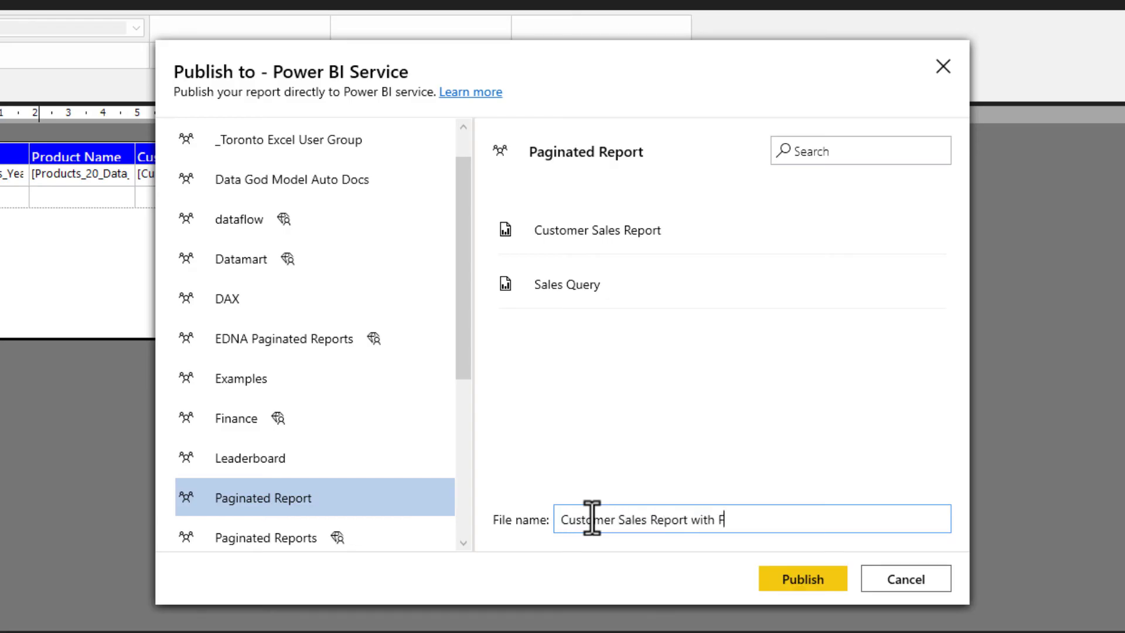
text(ilters)
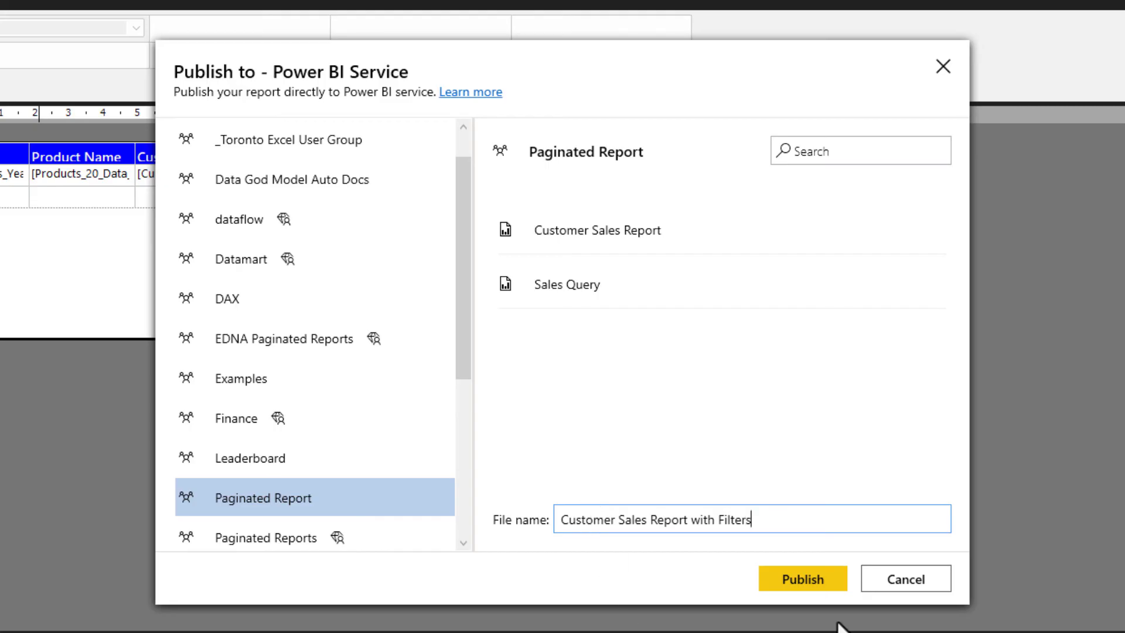
click(804, 581)
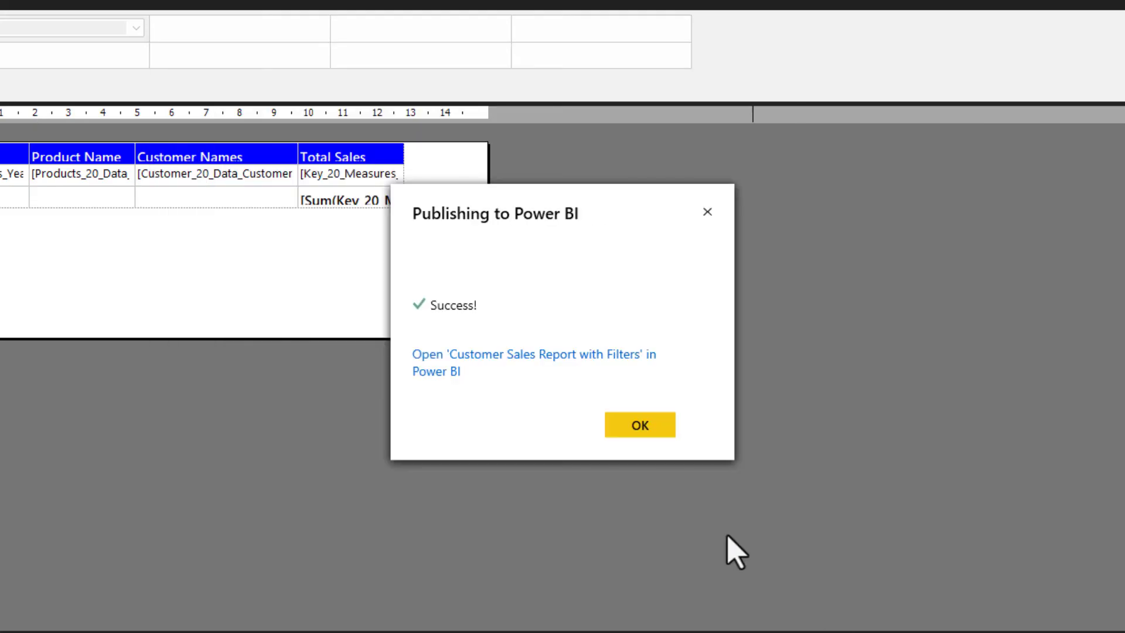
Open the published report in the Power BI service and run it for the year 2016
click(613, 365)
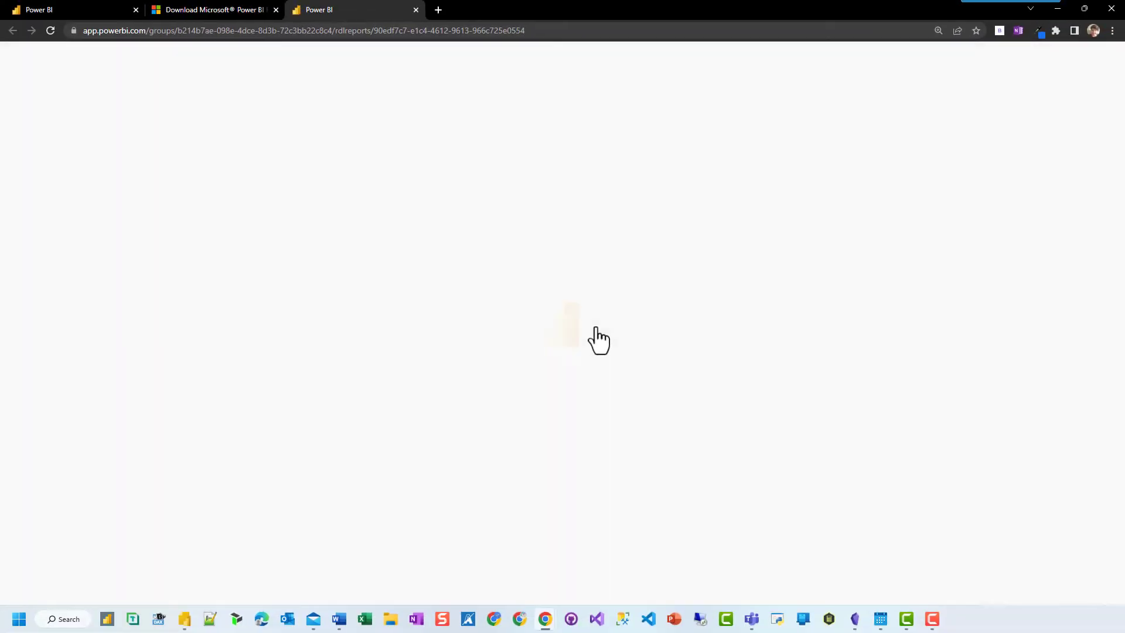
click(212, 155)
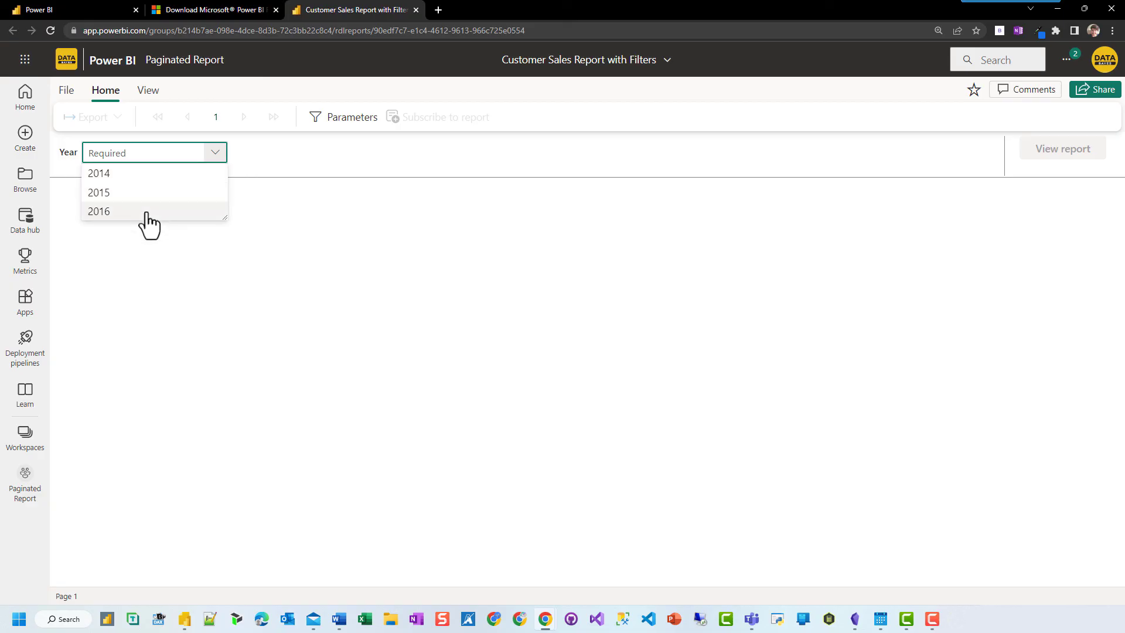
click(144, 212)
click(1050, 154)
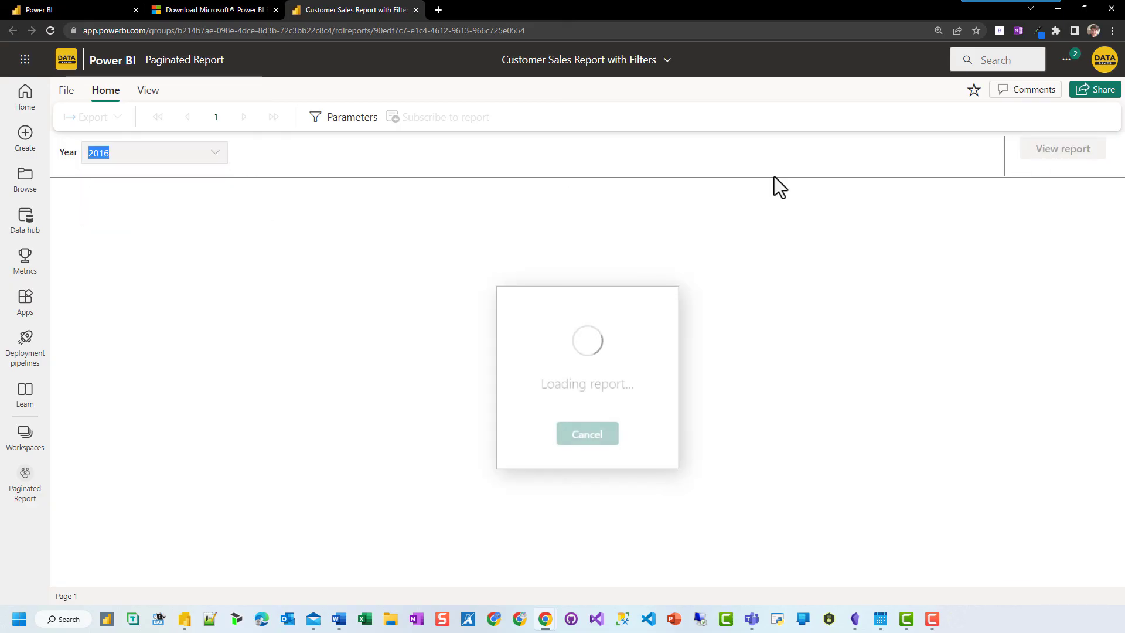